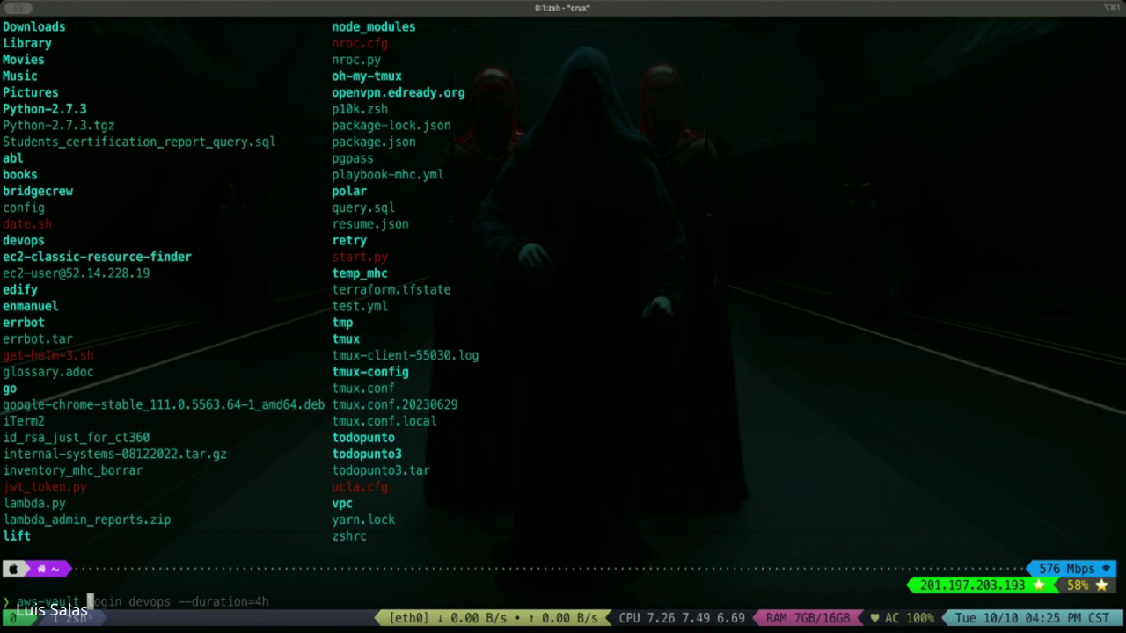
# Run 'aws-vault login devops --duration=4h' to open the AWS console with a 4-hour session.
pyautogui.press('Right')
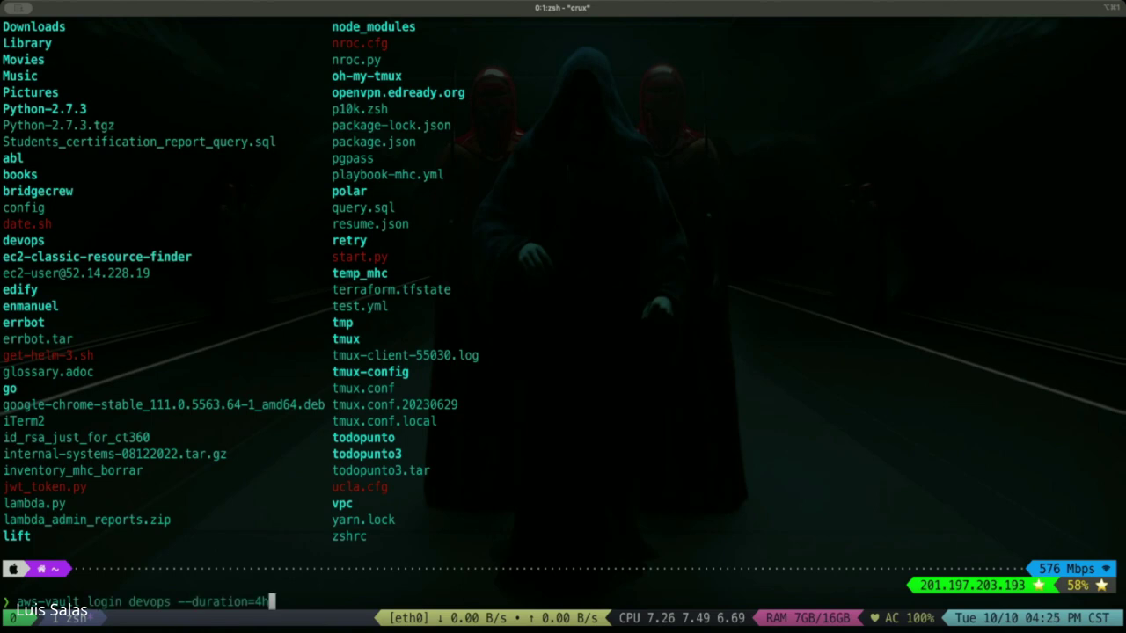
pyautogui.press('Return')
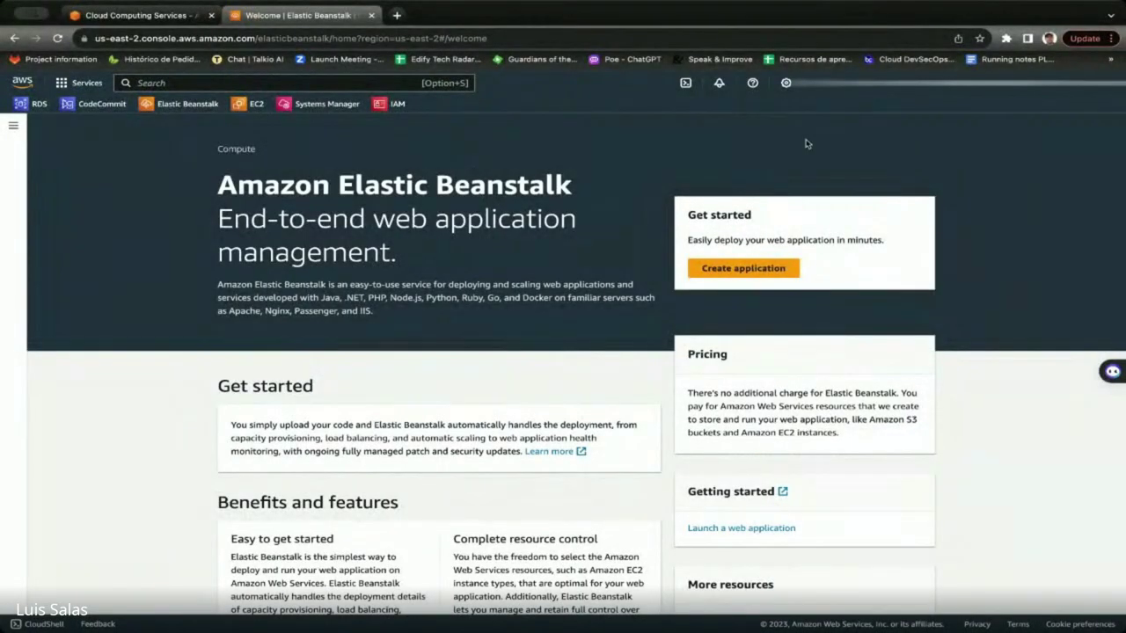
# Start configuring a new environment from the Elastic Beanstalk Environments list.
pyautogui.click(14, 126)
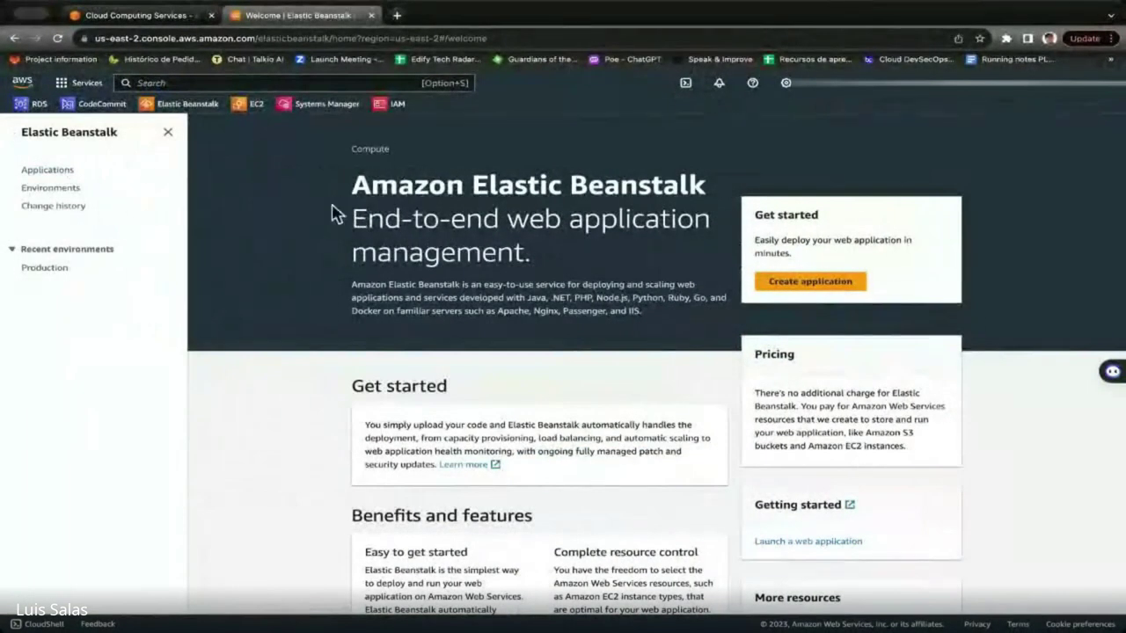
pyautogui.click(102, 188)
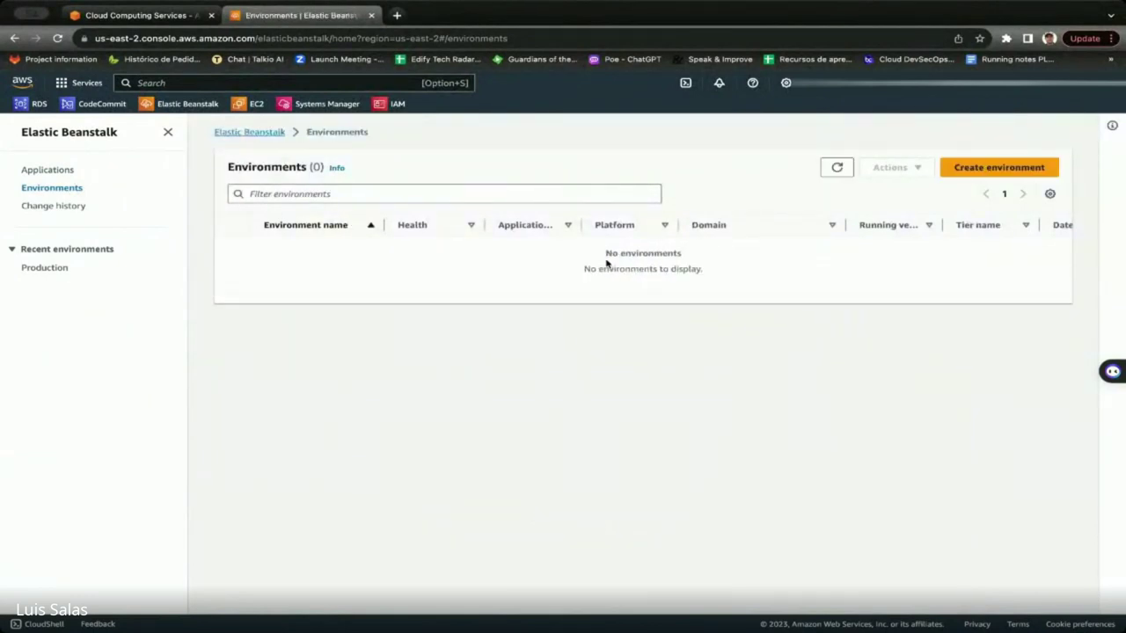
pyautogui.click(973, 177)
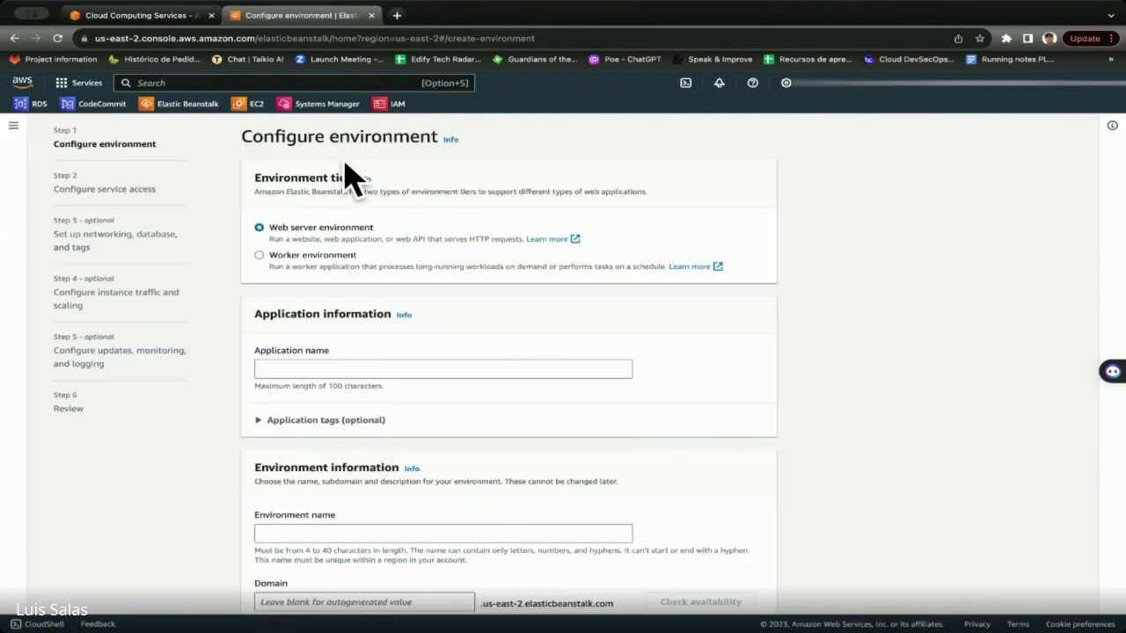
pyautogui.click(301, 369)
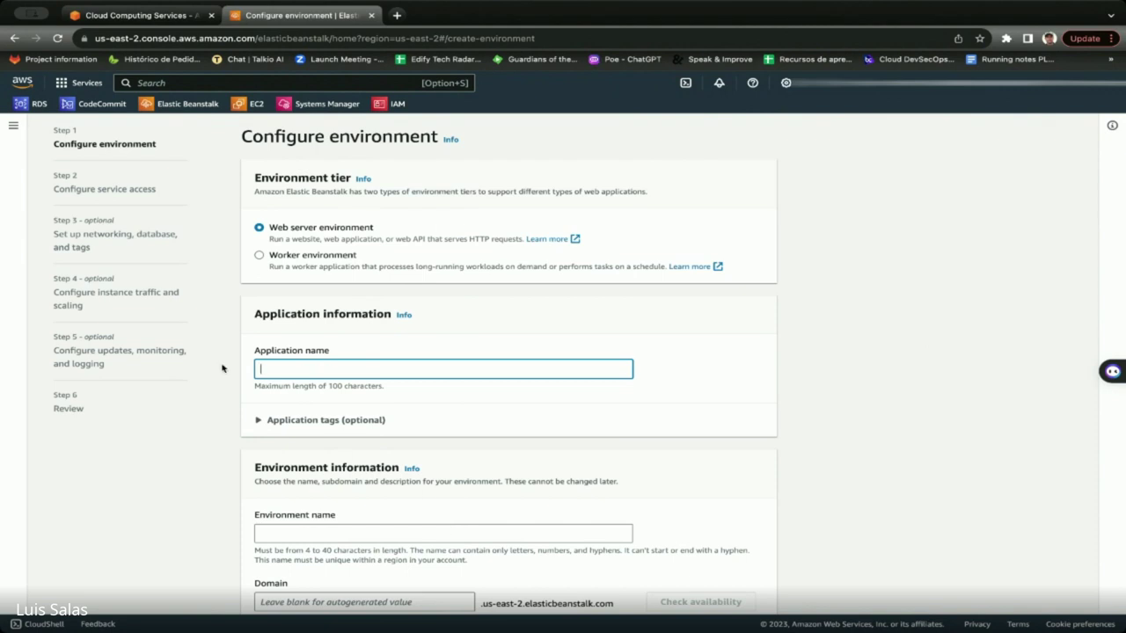
# Abandon the environment setup and go to the empty Applications list to create an application.
pyautogui.click(15, 129)
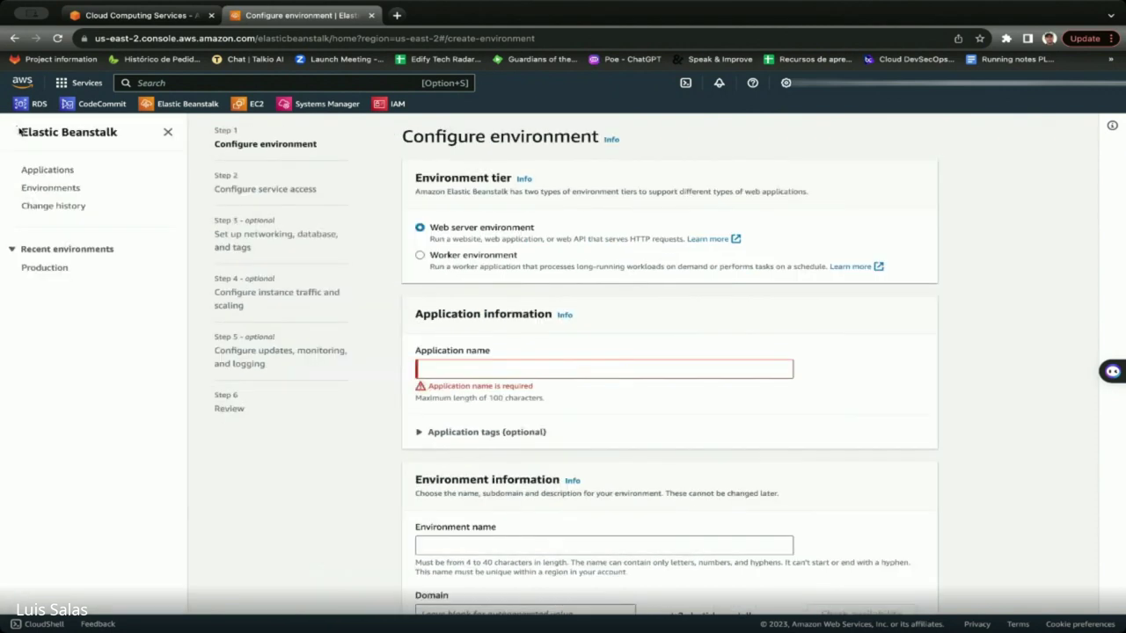
pyautogui.click(48, 170)
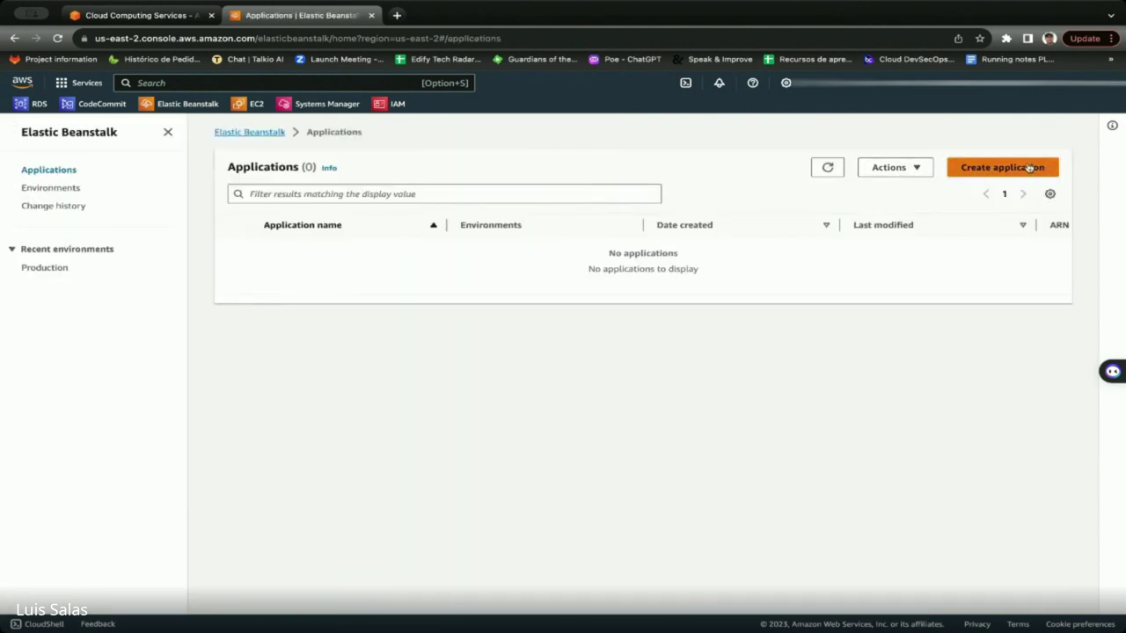
pyautogui.click(1035, 168)
# Create an application named 'reporting' and return to the Applications list.
pyautogui.click(258, 247)
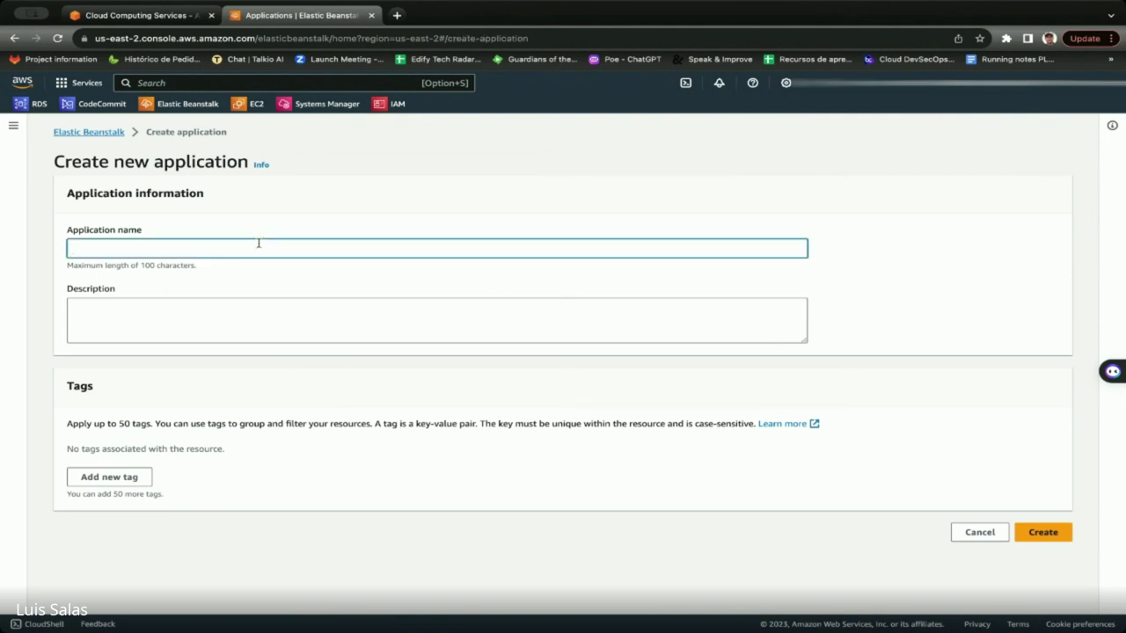
pyautogui.write('reporting')
pyautogui.click(1035, 531)
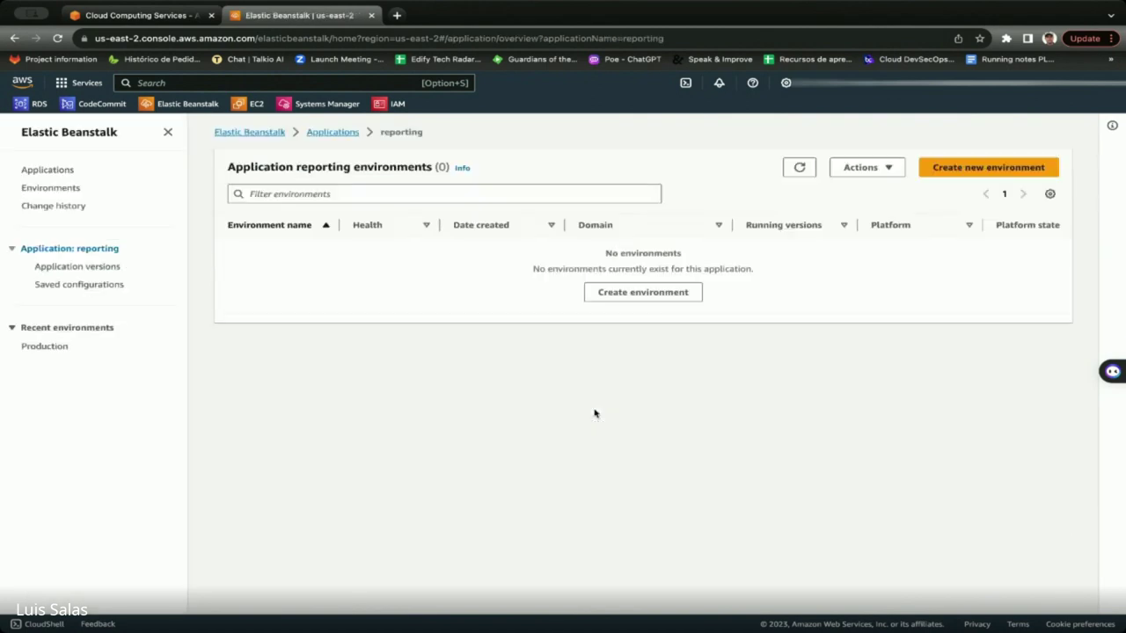
pyautogui.click(70, 174)
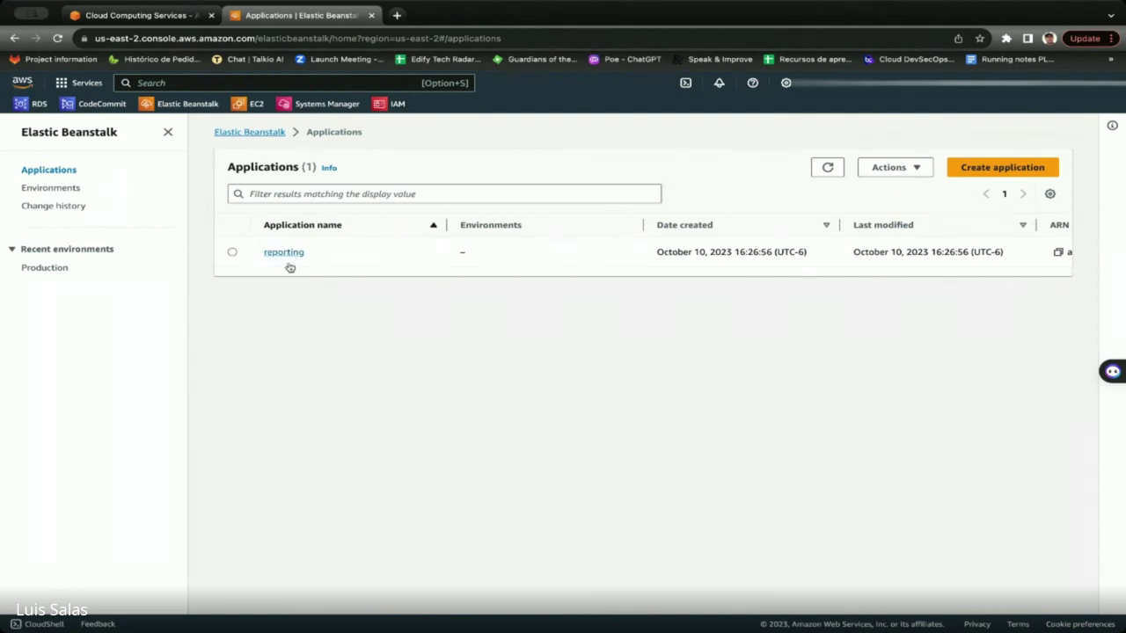
# Start a new environment from the Environments list and review the setup form.
pyautogui.click(67, 189)
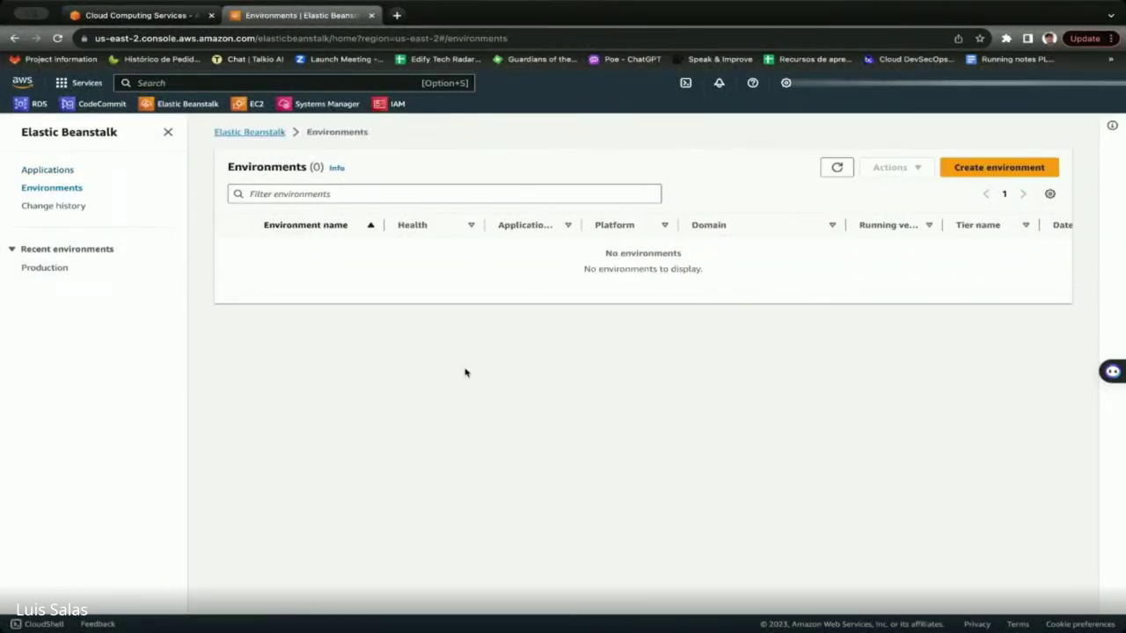
pyautogui.click(1012, 170)
pyautogui.click(271, 371)
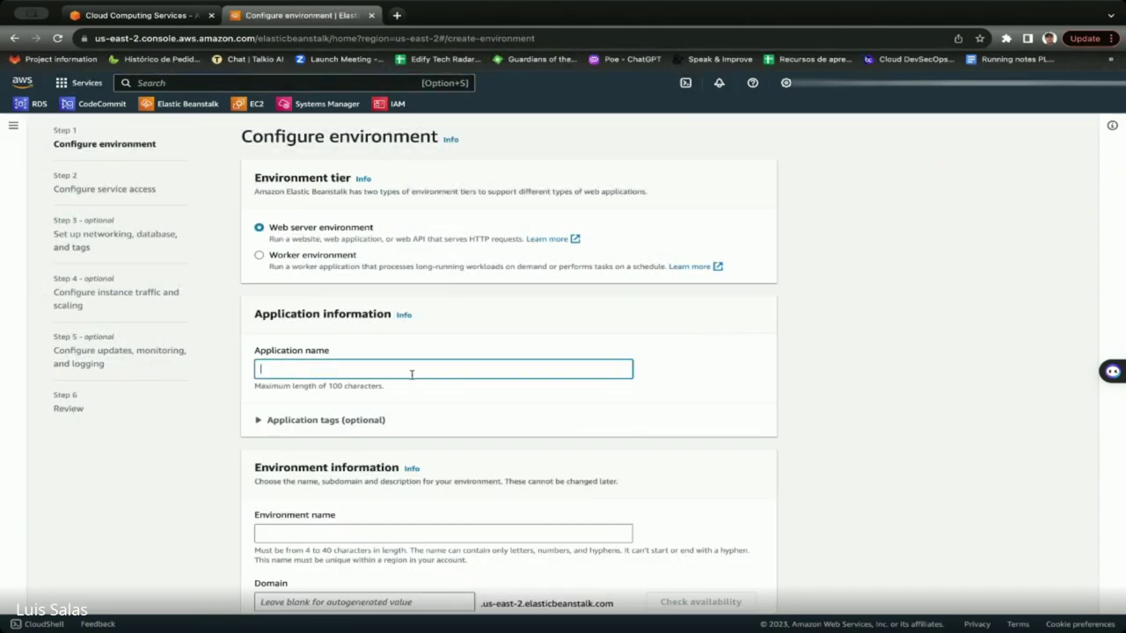
pyautogui.scroll(-3, 425, 374)
pyautogui.scroll(3, 425, 378)
pyautogui.scroll(-2, 300, 265)
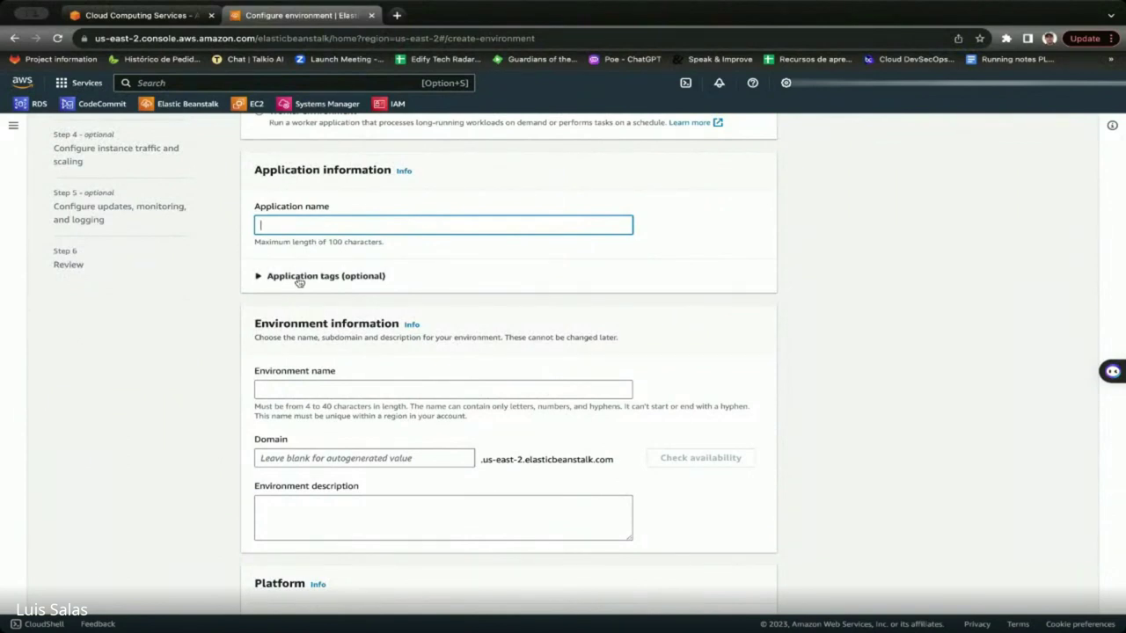
pyautogui.scroll(2, 279, 385)
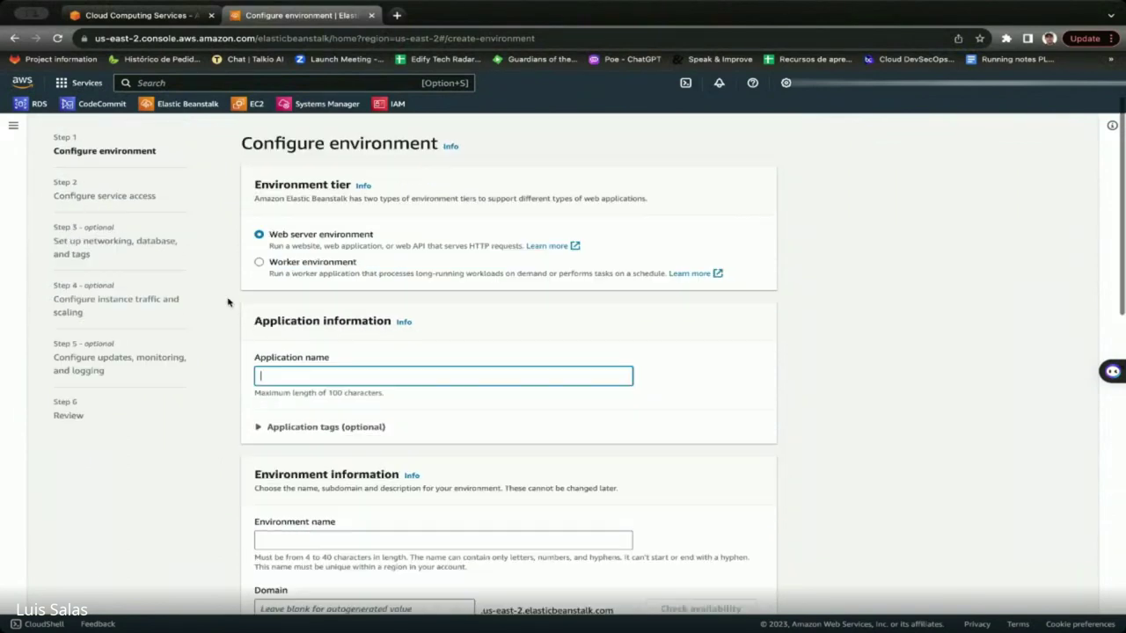
# Back out to Applications and open the reporting application's page.
pyautogui.click(13, 126)
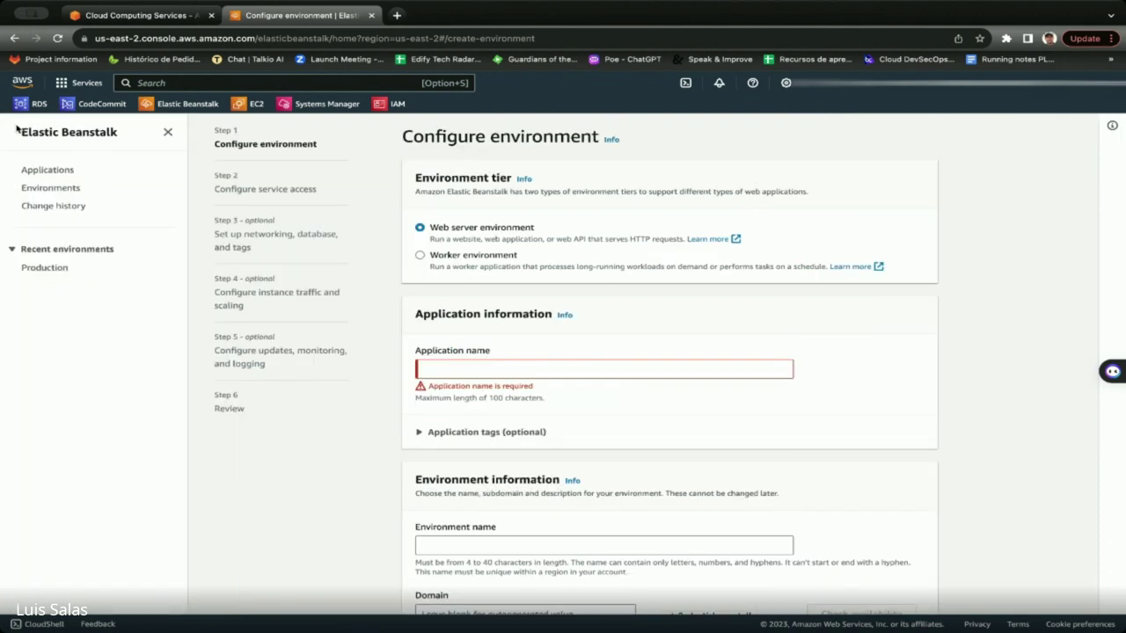
pyautogui.click(51, 171)
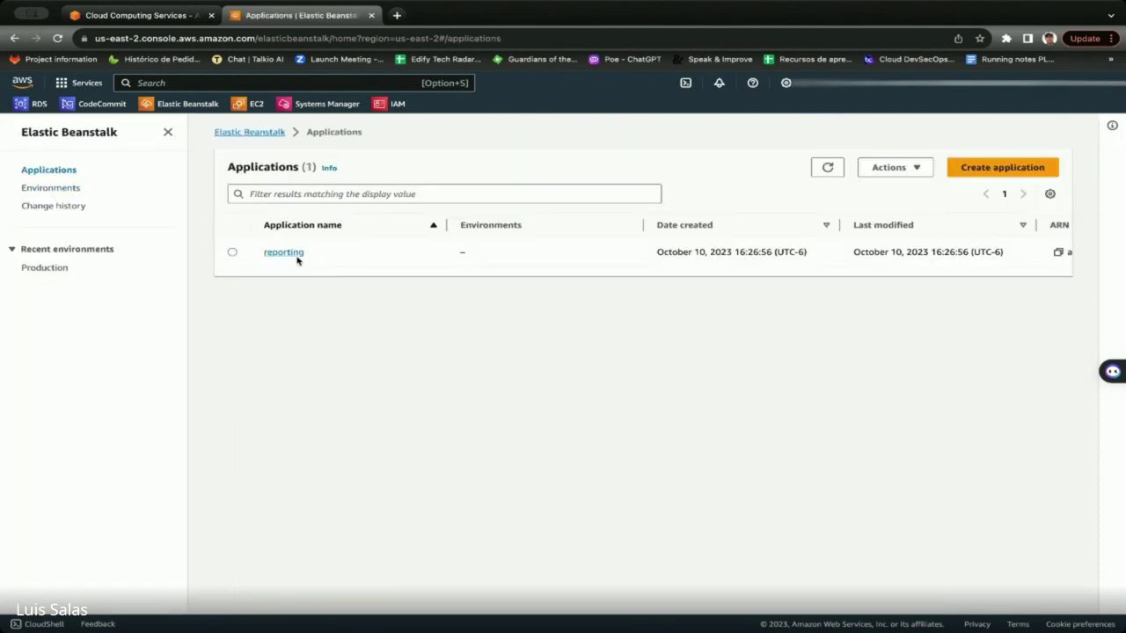
pyautogui.click(294, 254)
# Start a new reporting environment and rename it from Reporting-env to 'staging'.
pyautogui.click(991, 169)
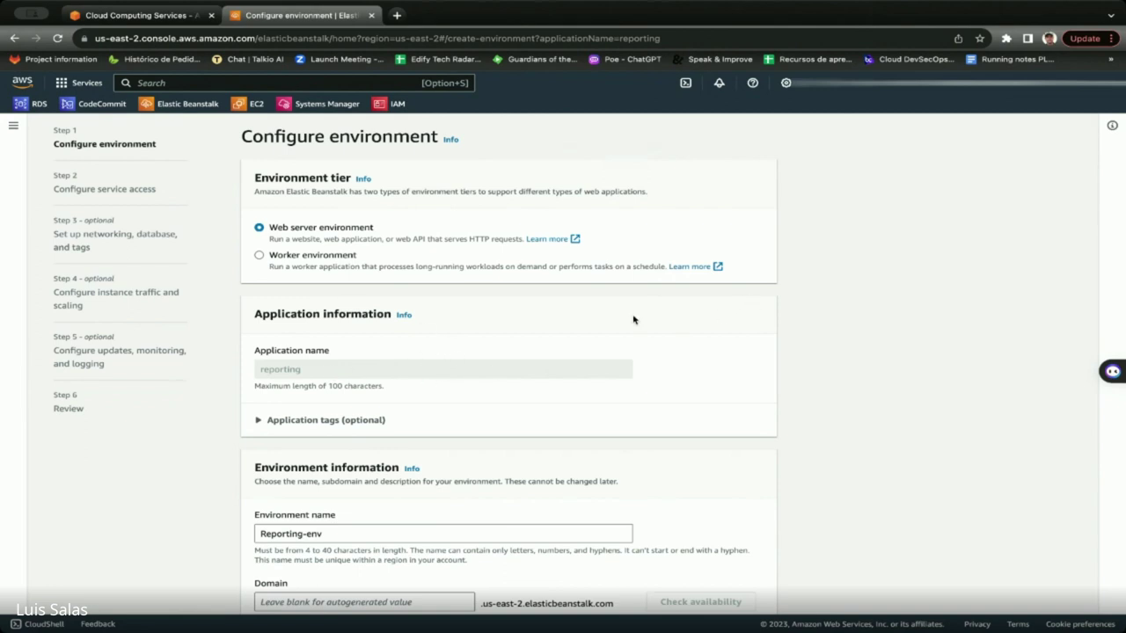
pyautogui.scroll(-3, 455, 463)
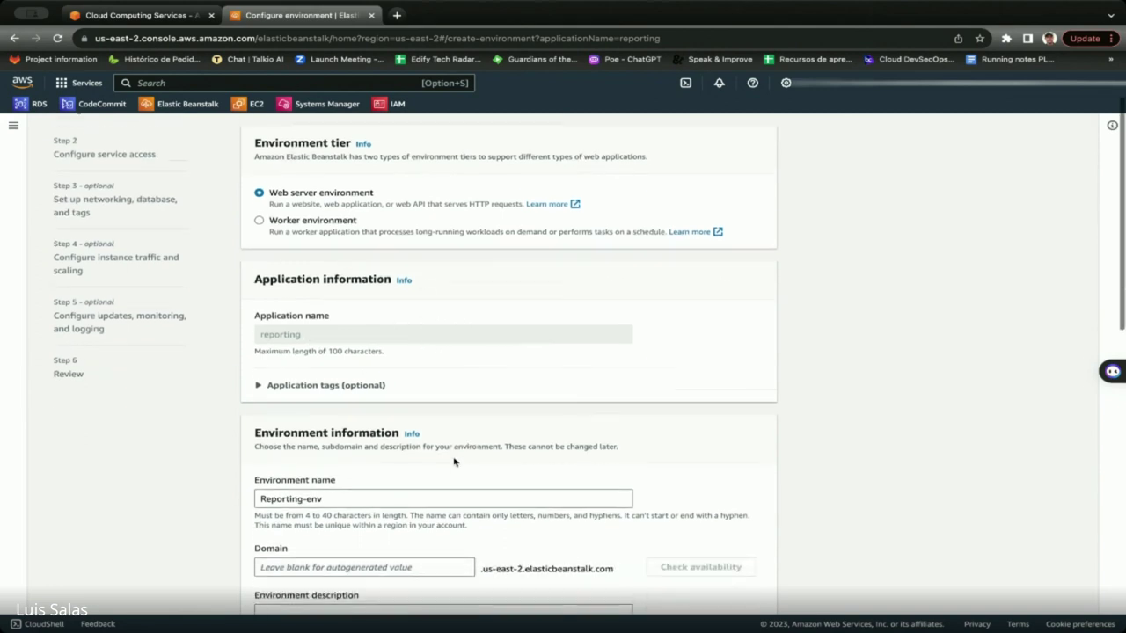
pyautogui.moveTo(356, 401); pyautogui.dragTo(254, 398)
pyautogui.write('satging')
pyautogui.press('BackSpace')
pyautogui.press('BackSpace')
pyautogui.press('BackSpace')
pyautogui.press('BackSpace')
pyautogui.press('BackSpace')
pyautogui.press('BackSpace')
pyautogui.write('taging')
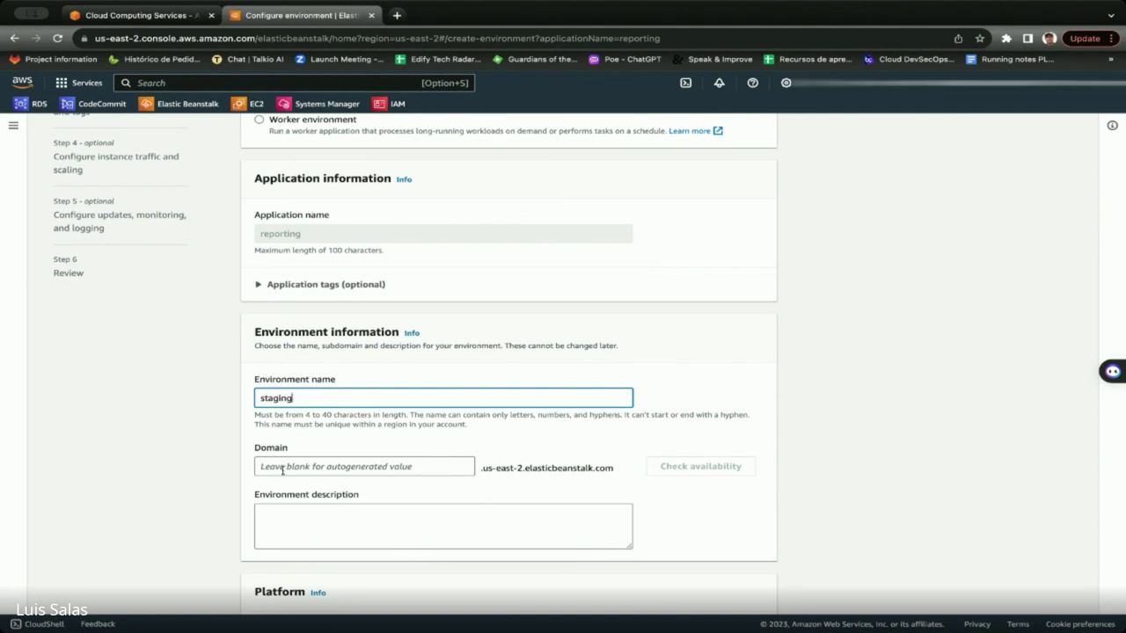
pyautogui.scroll(-1, 447, 452)
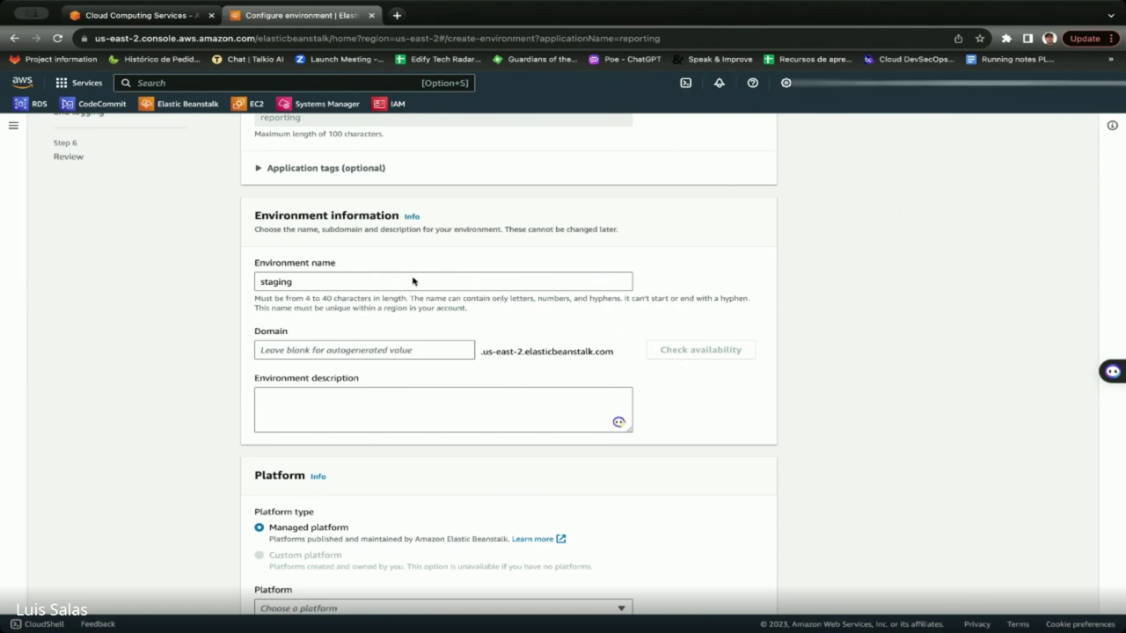
pyautogui.scroll(-1, 278, 380)
pyautogui.click(285, 298)
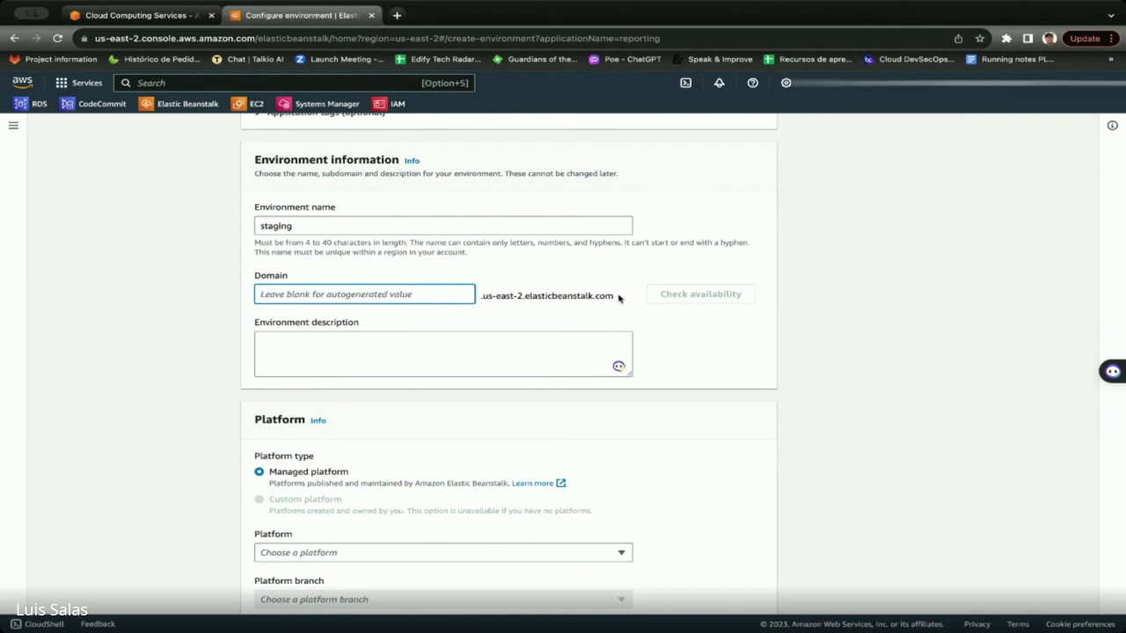
pyautogui.moveTo(621, 302); pyautogui.dragTo(482, 297)
pyautogui.click(519, 298)
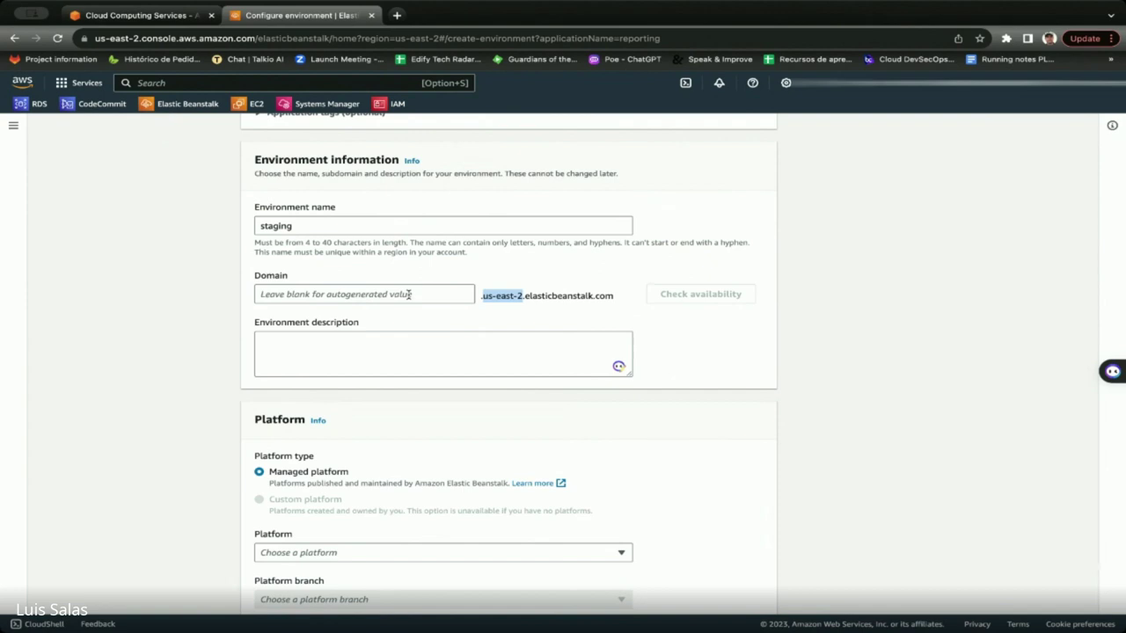
pyautogui.click(755, 352)
# Select Python as the platform and review its Python 3.11 Amazon Linux 2023 branches.
pyautogui.scroll(-3, 554, 316)
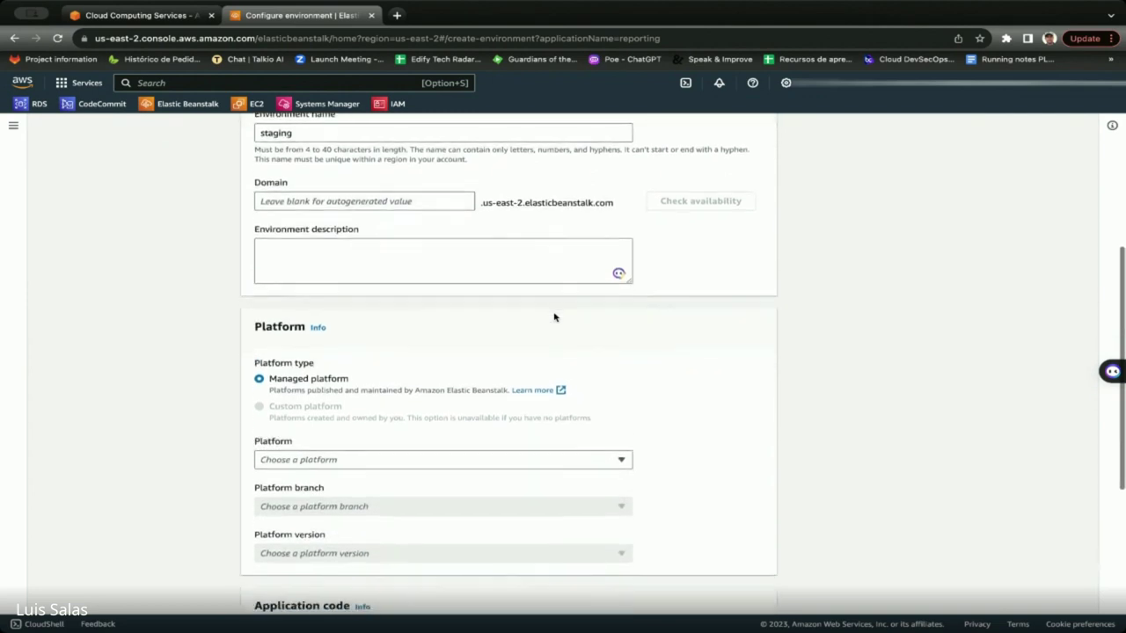
pyautogui.scroll(-2, 555, 317)
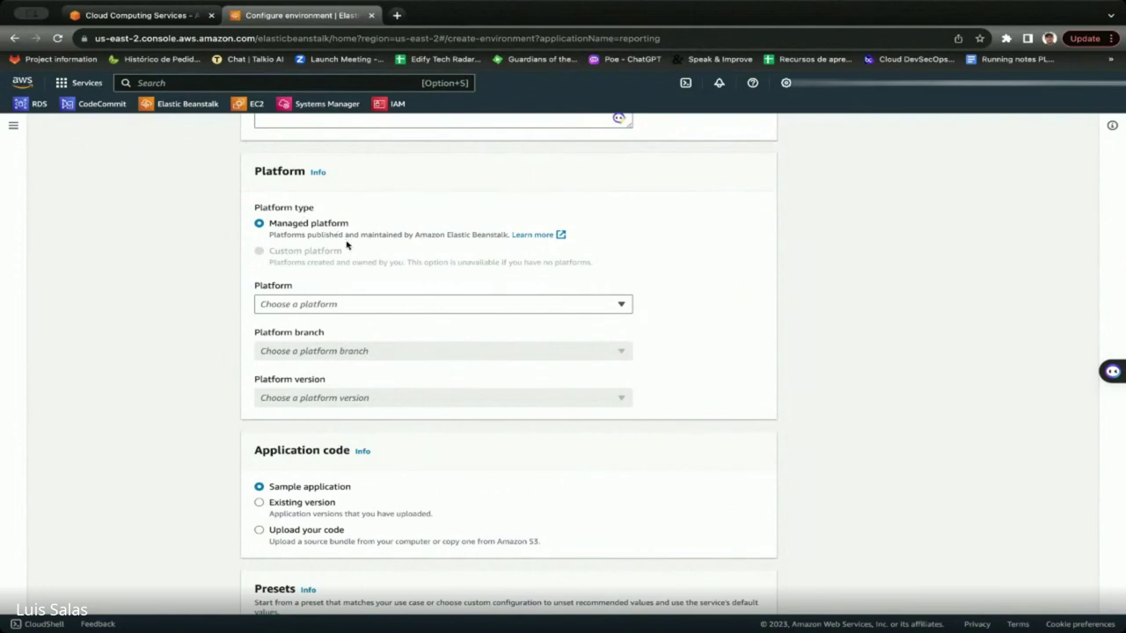
pyautogui.click(365, 305)
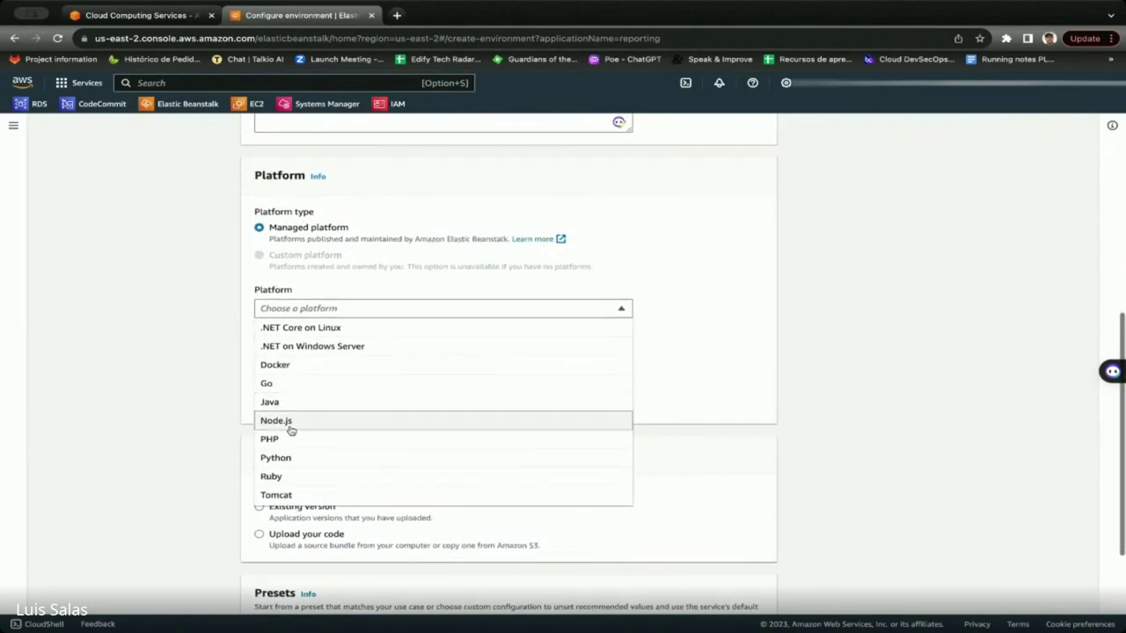
pyautogui.scroll(-1, 291, 431)
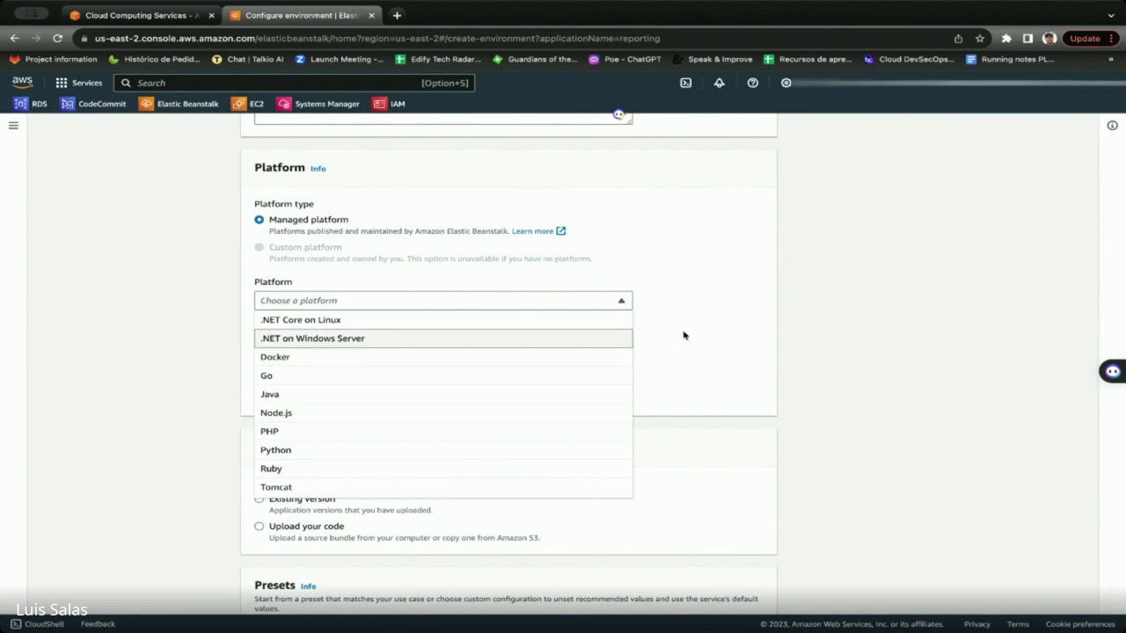
pyautogui.click(306, 451)
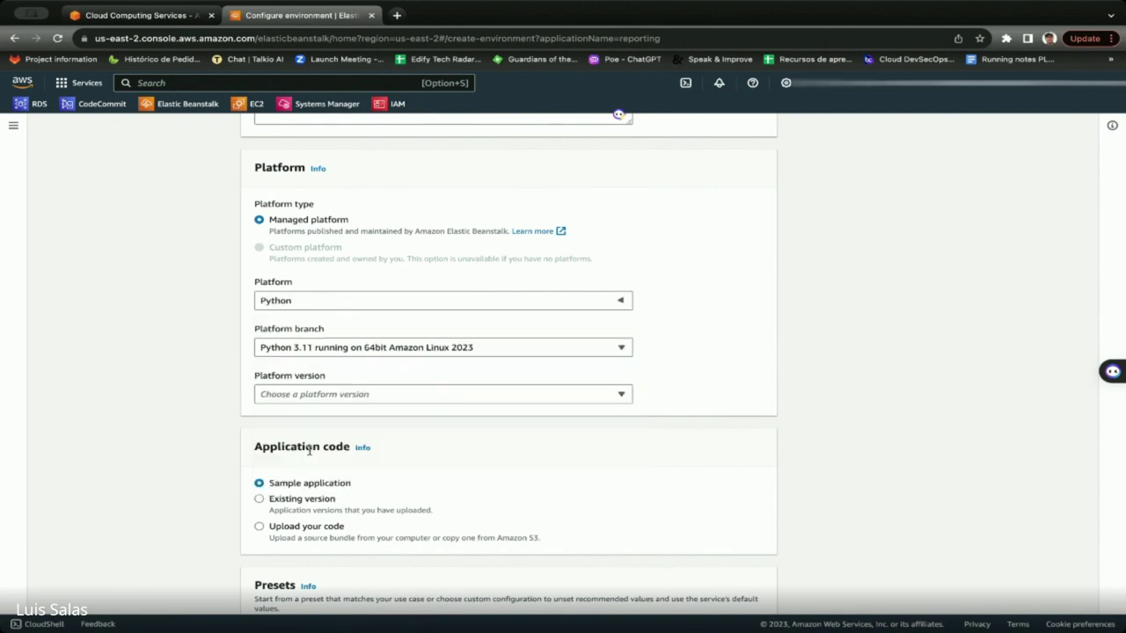
pyautogui.click(425, 350)
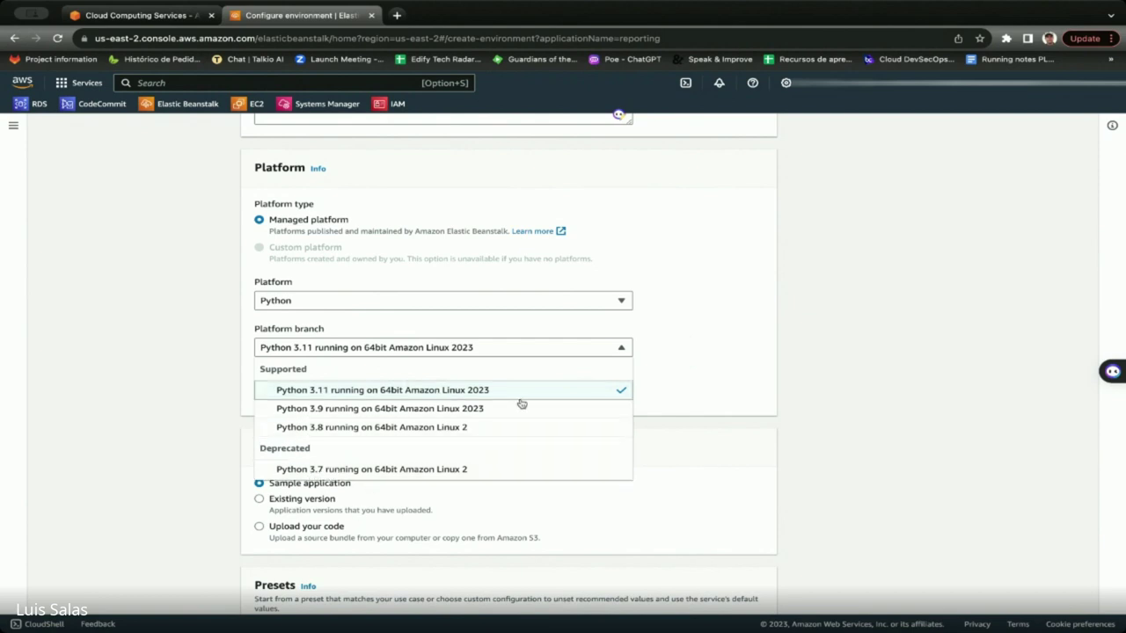
pyautogui.click(738, 350)
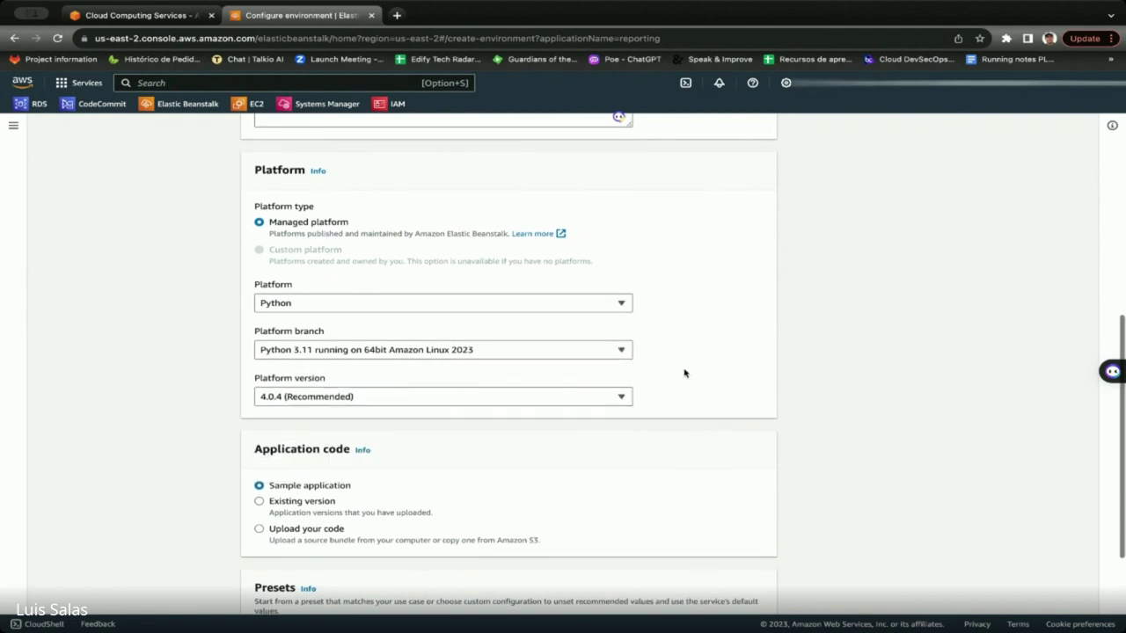
pyautogui.click(405, 402)
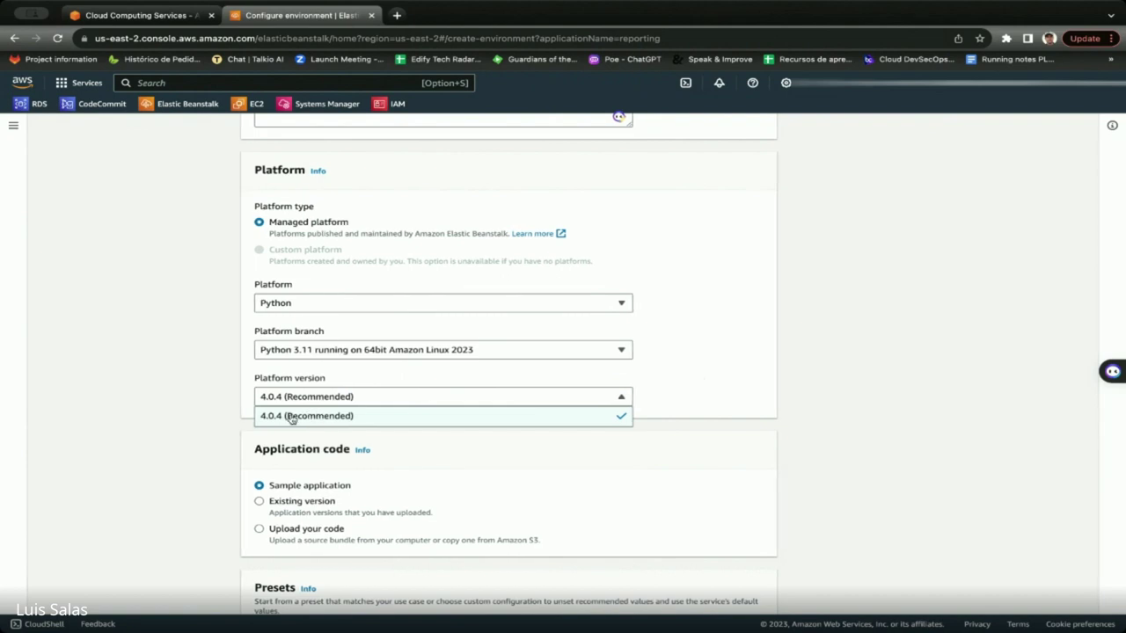
pyautogui.click(676, 391)
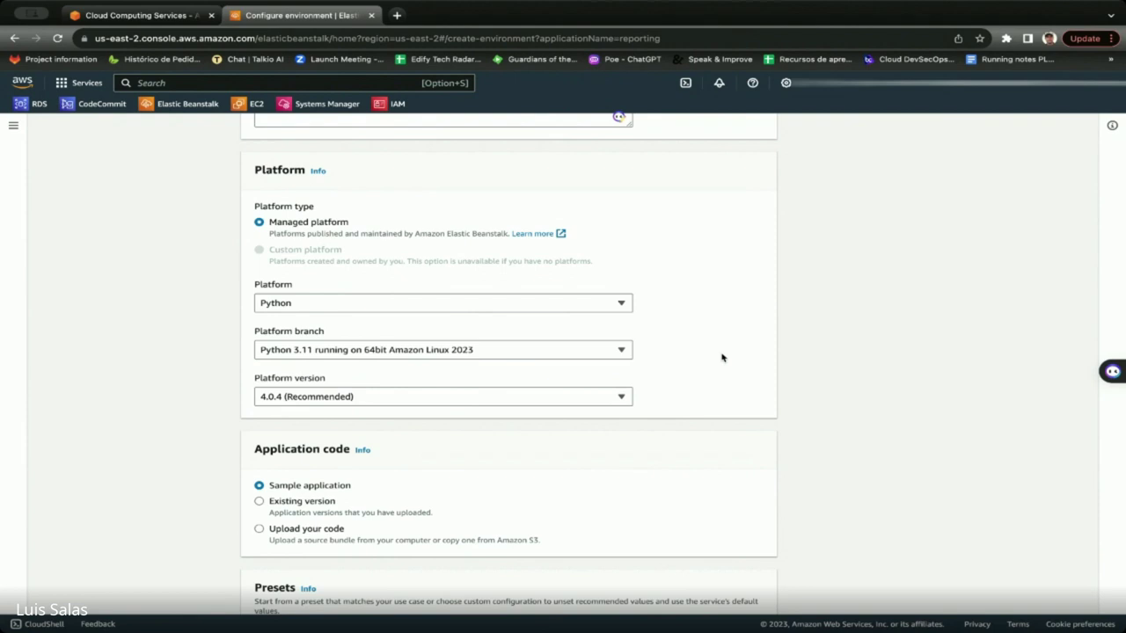
pyautogui.scroll(1, 721, 357)
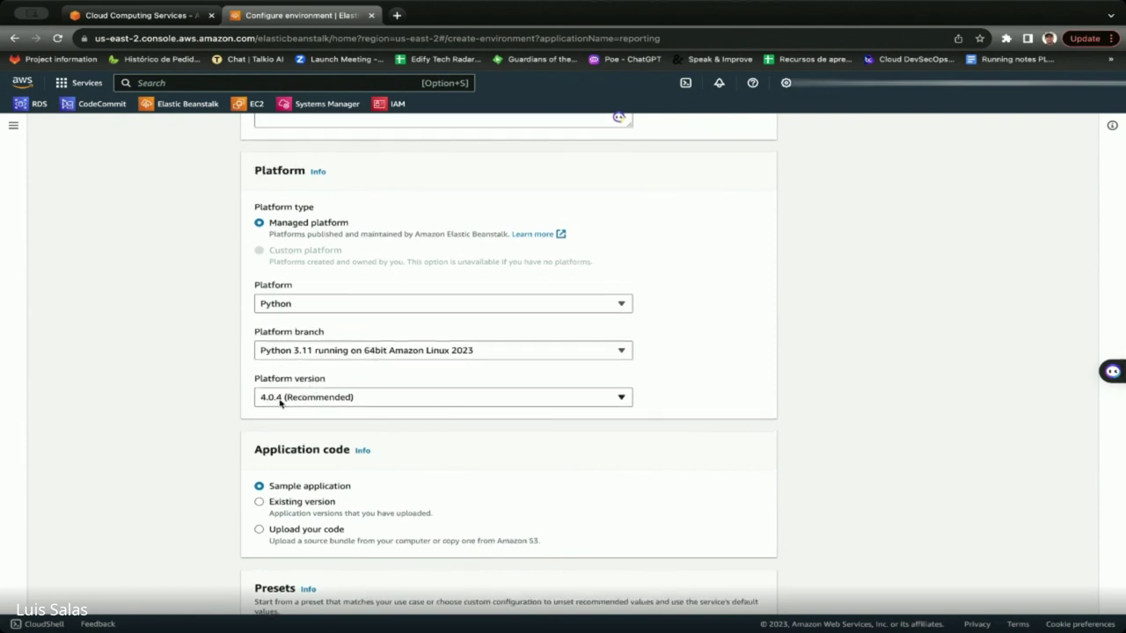
pyautogui.click(367, 356)
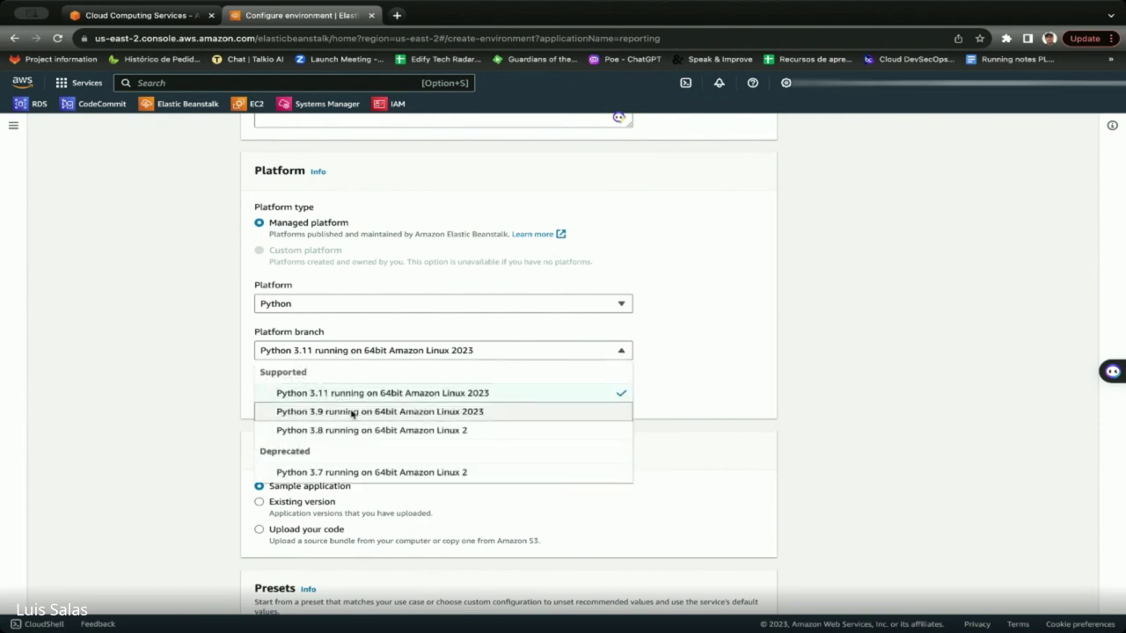
pyautogui.click(685, 353)
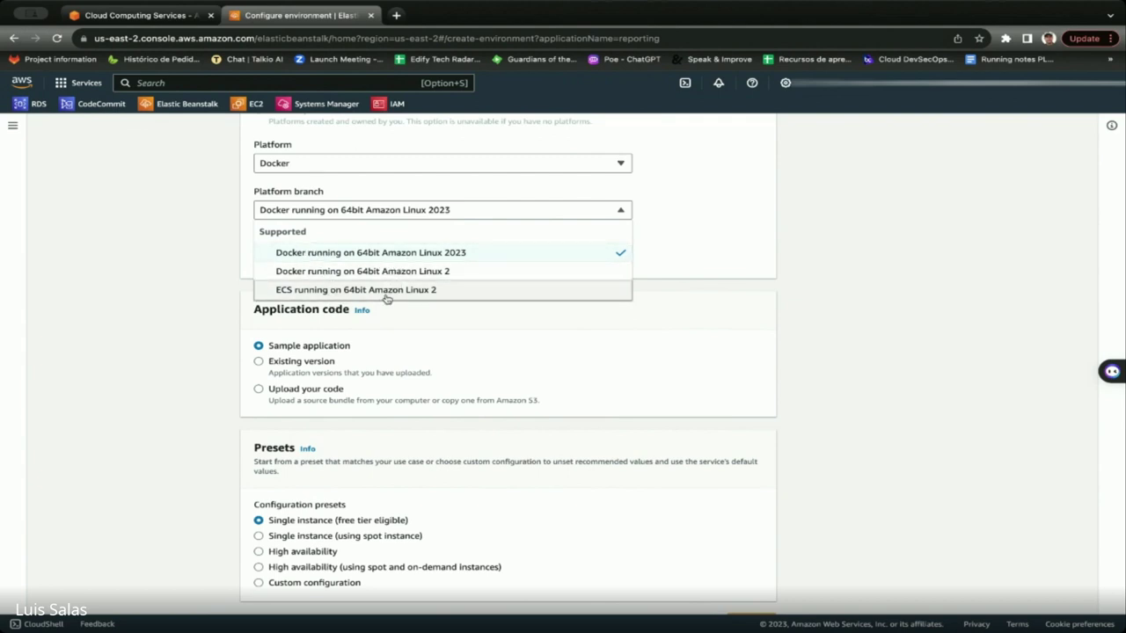
pyautogui.click(697, 261)
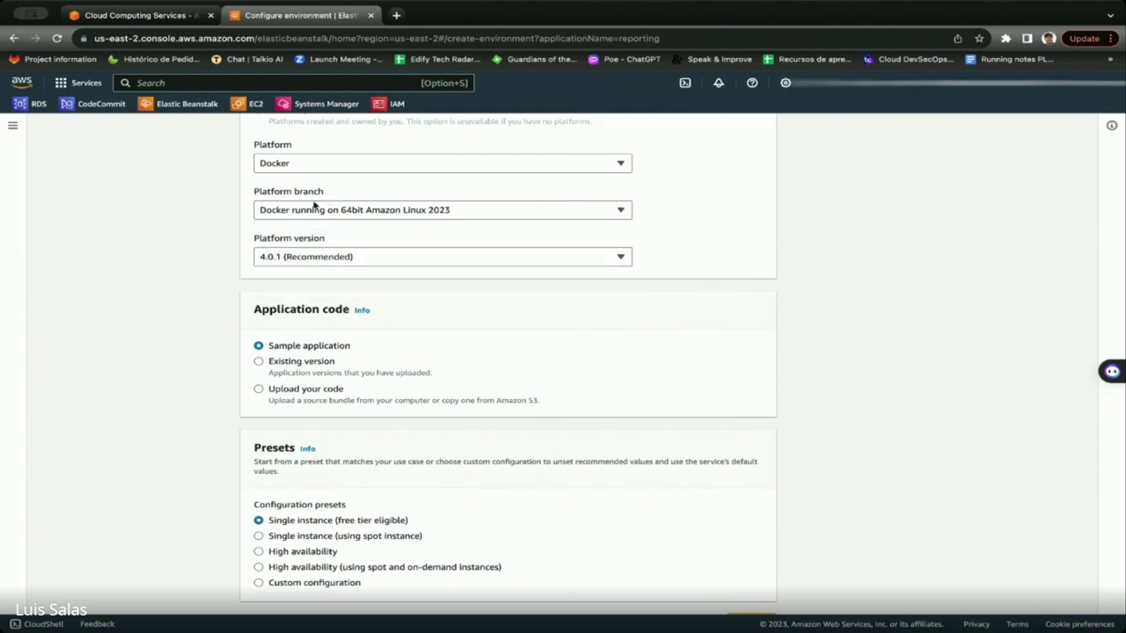
pyautogui.click(317, 209)
pyautogui.click(296, 164)
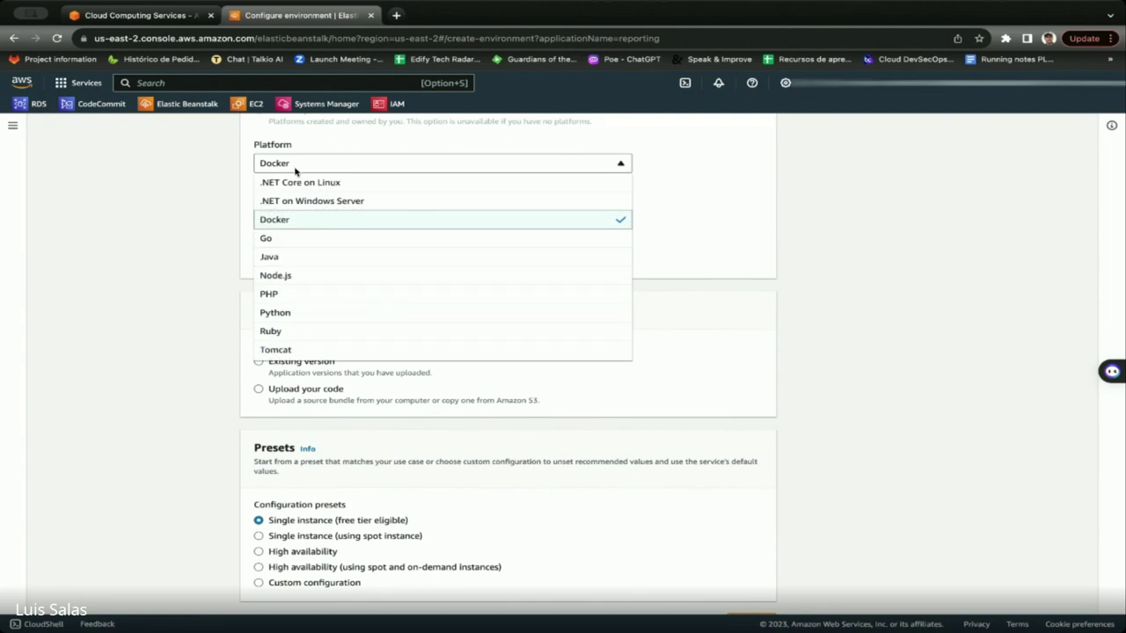
pyautogui.click(289, 314)
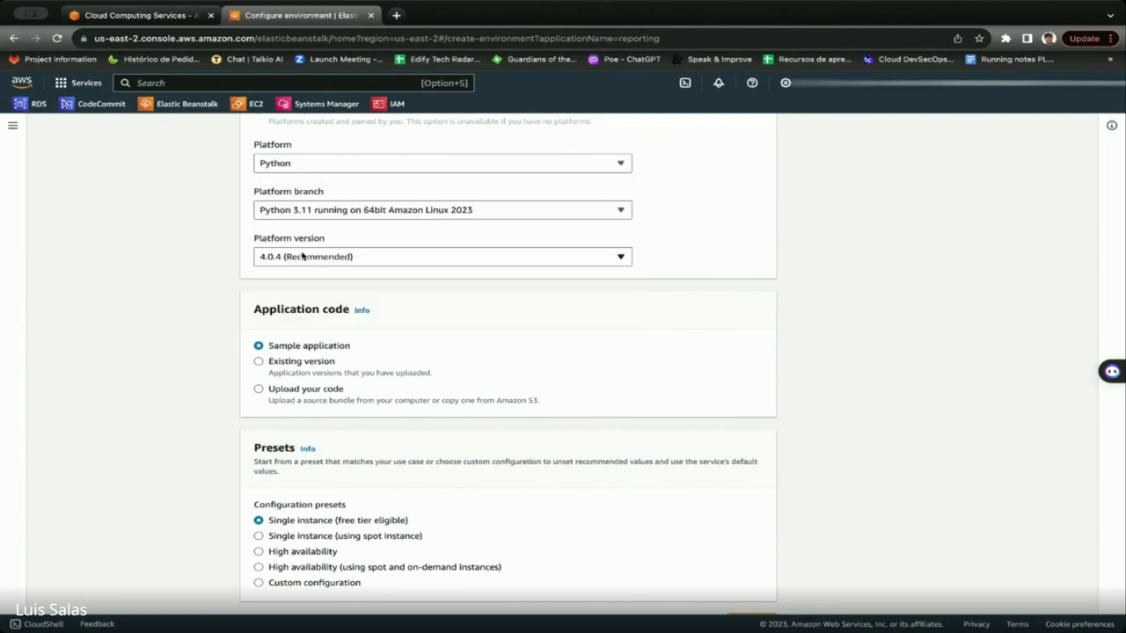
pyautogui.scroll(-1, 476, 454)
pyautogui.scroll(-1, 476, 454)
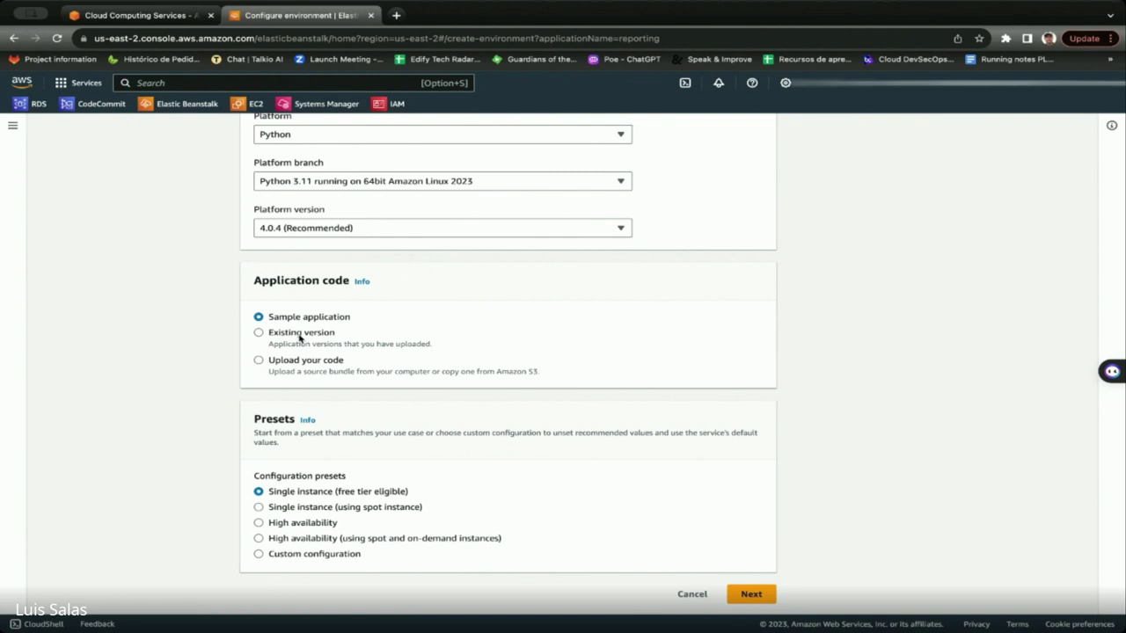
# Choose the Custom configuration preset and continue to the service access step.
pyautogui.scroll(1, 300, 337)
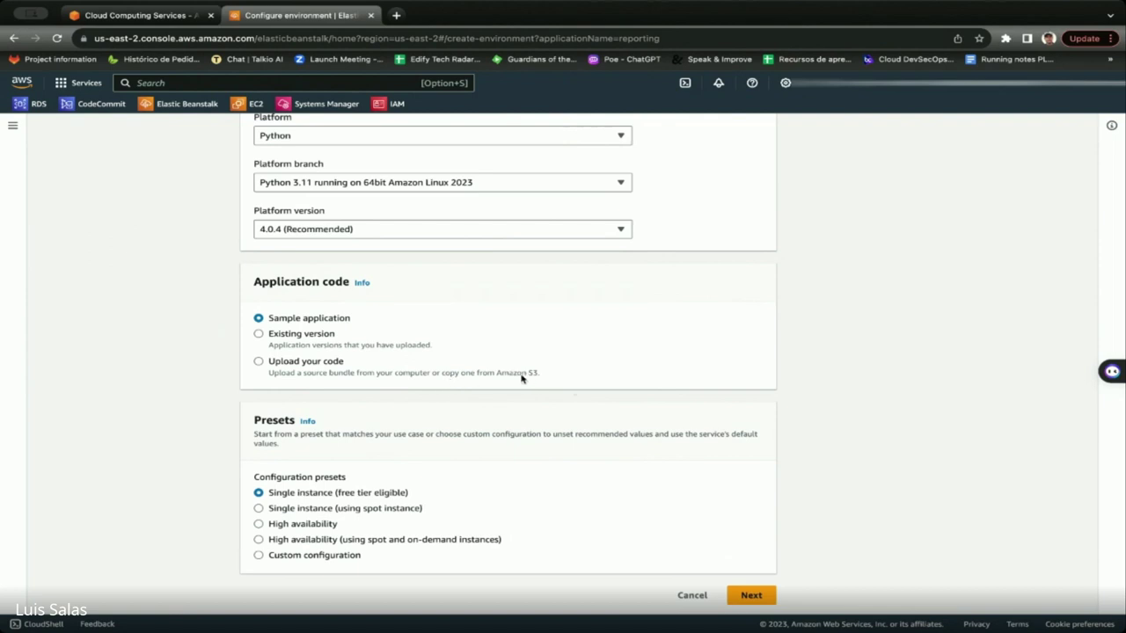
pyautogui.scroll(-1, 445, 384)
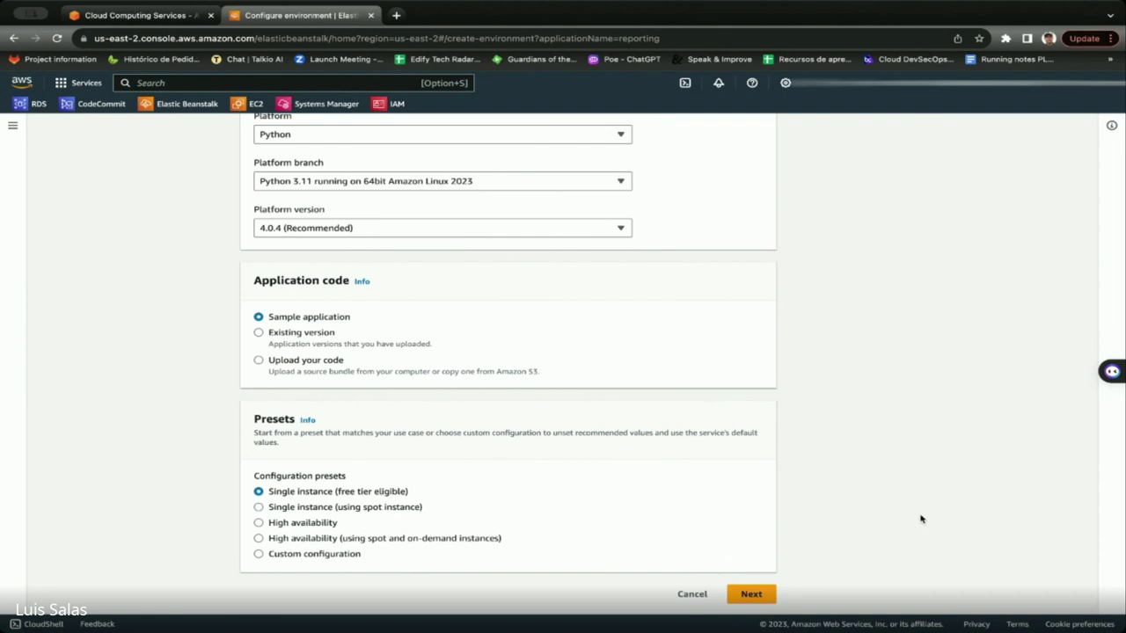
pyautogui.click(349, 557)
pyautogui.click(763, 586)
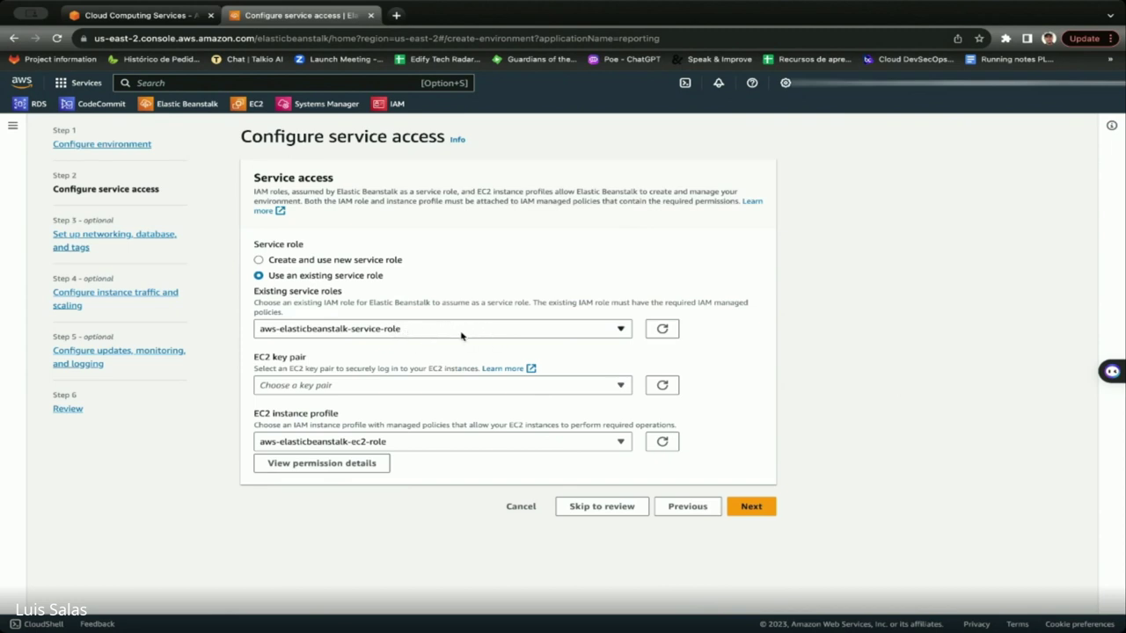
pyautogui.click(409, 392)
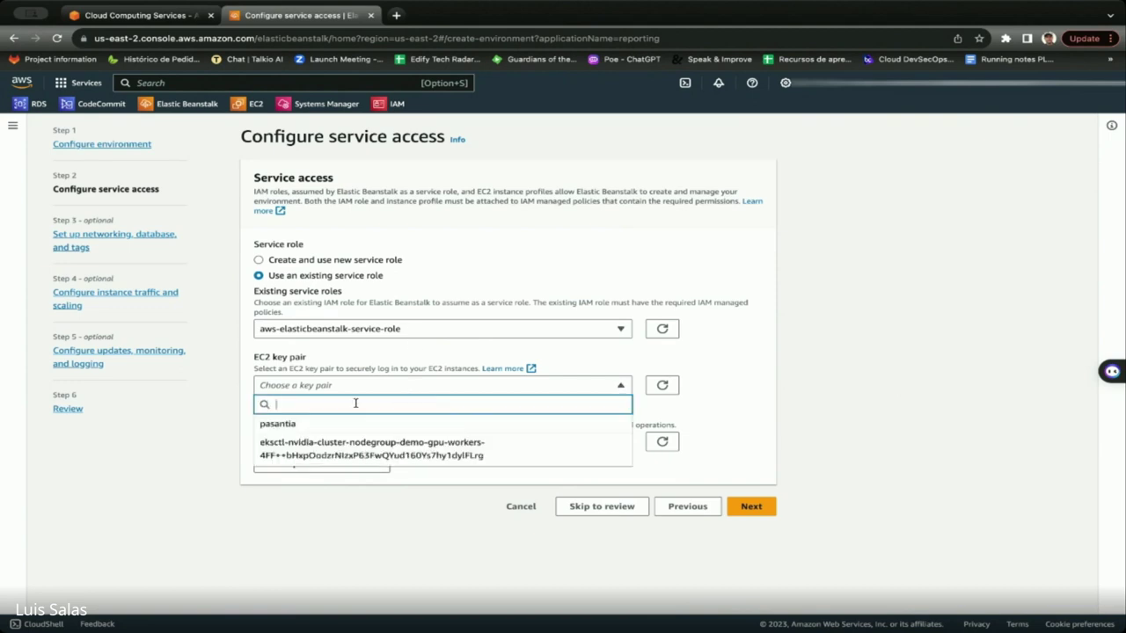
pyautogui.click(800, 417)
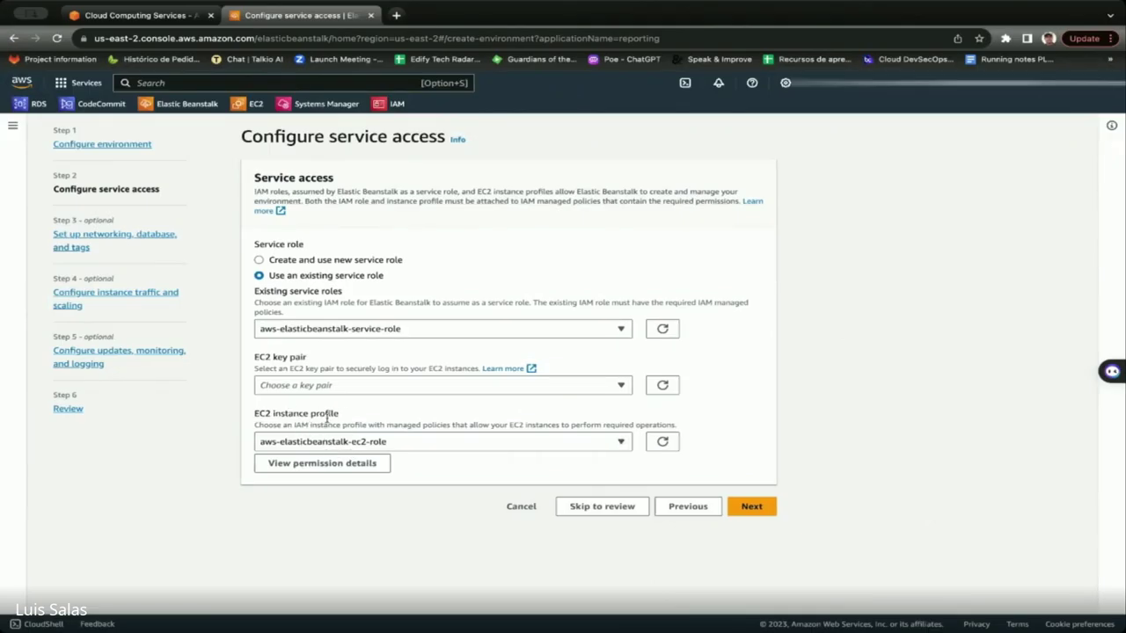
# Keep aws-elasticbeanstalk-service-role and aws-elasticbeanstalk-ec2-role, then proceed to networking, database and tags.
pyautogui.moveTo(345, 415); pyautogui.dragTo(244, 416)
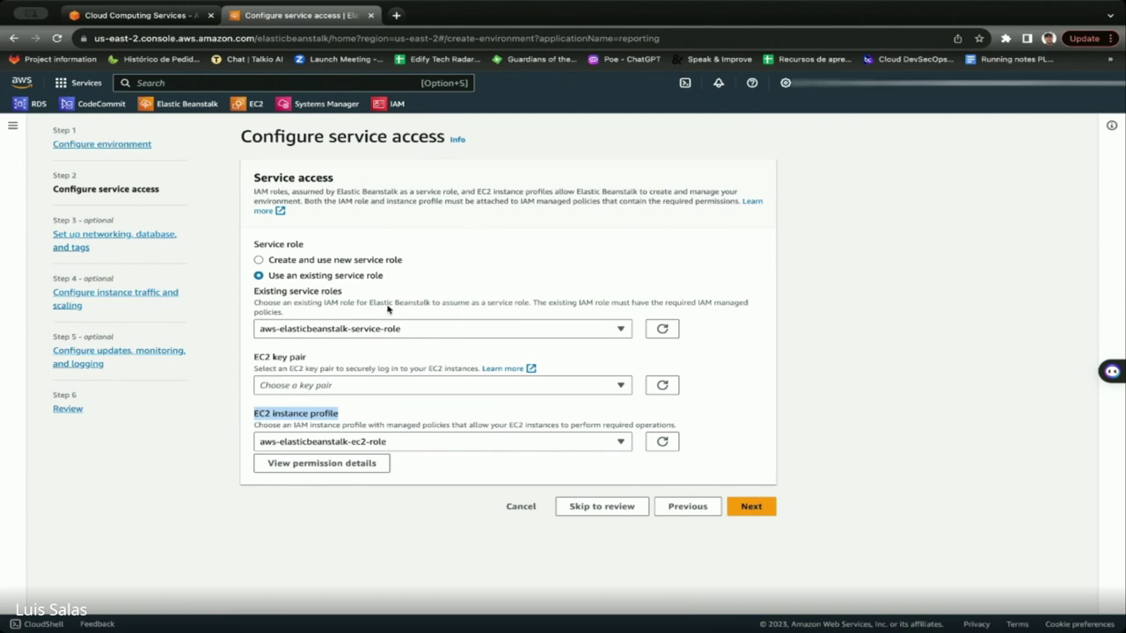
pyautogui.moveTo(368, 295); pyautogui.dragTo(246, 293)
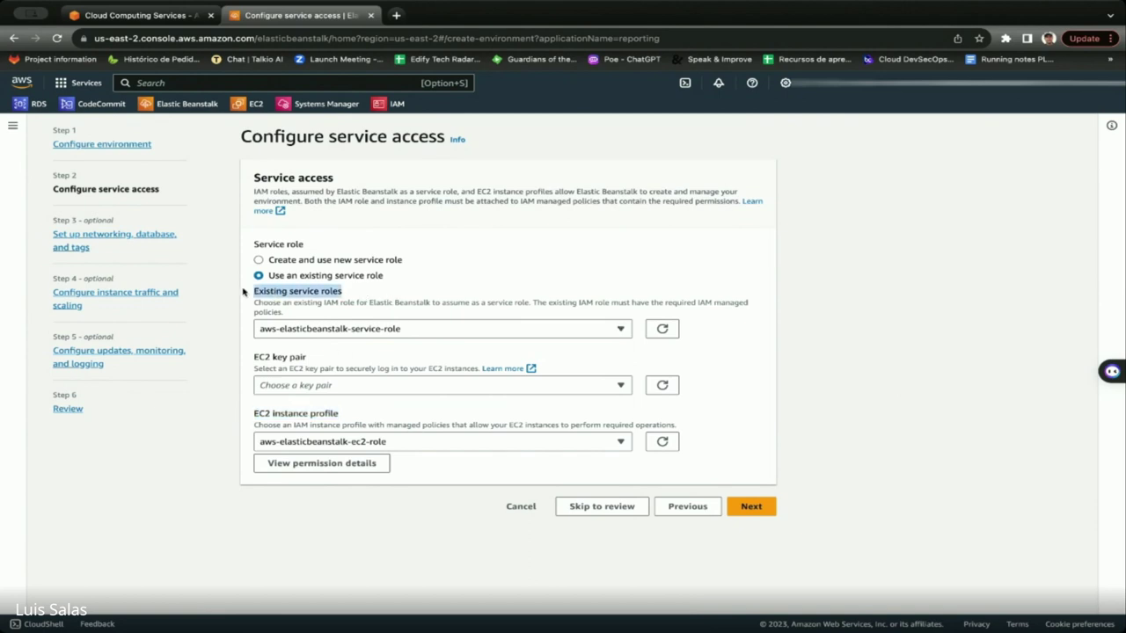
pyautogui.moveTo(343, 420); pyautogui.dragTo(252, 418)
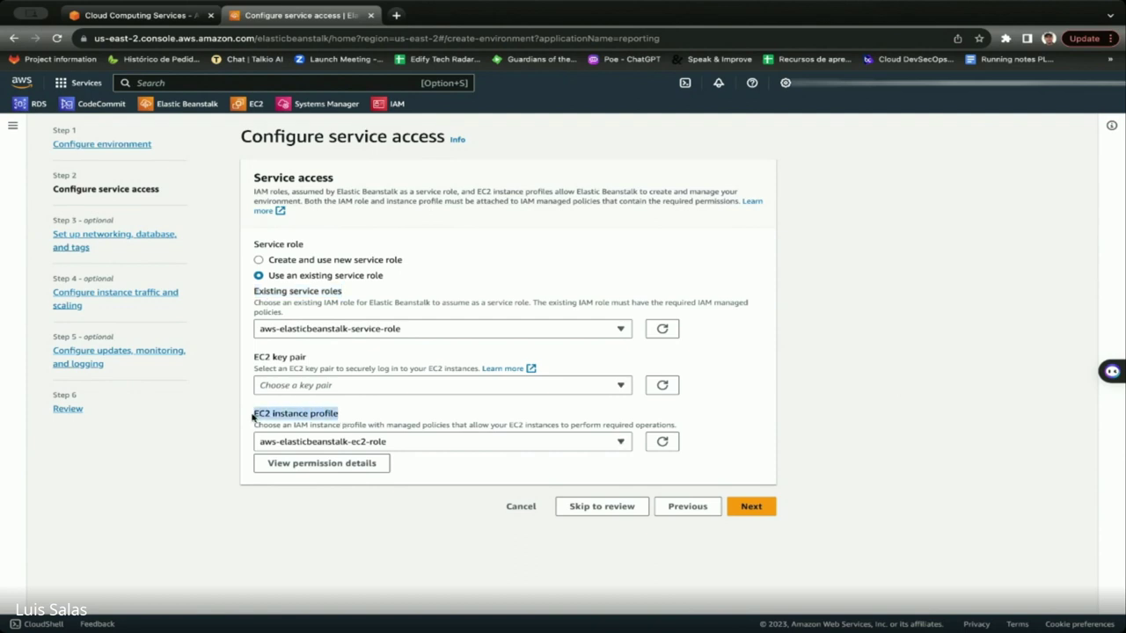
pyautogui.click(346, 419)
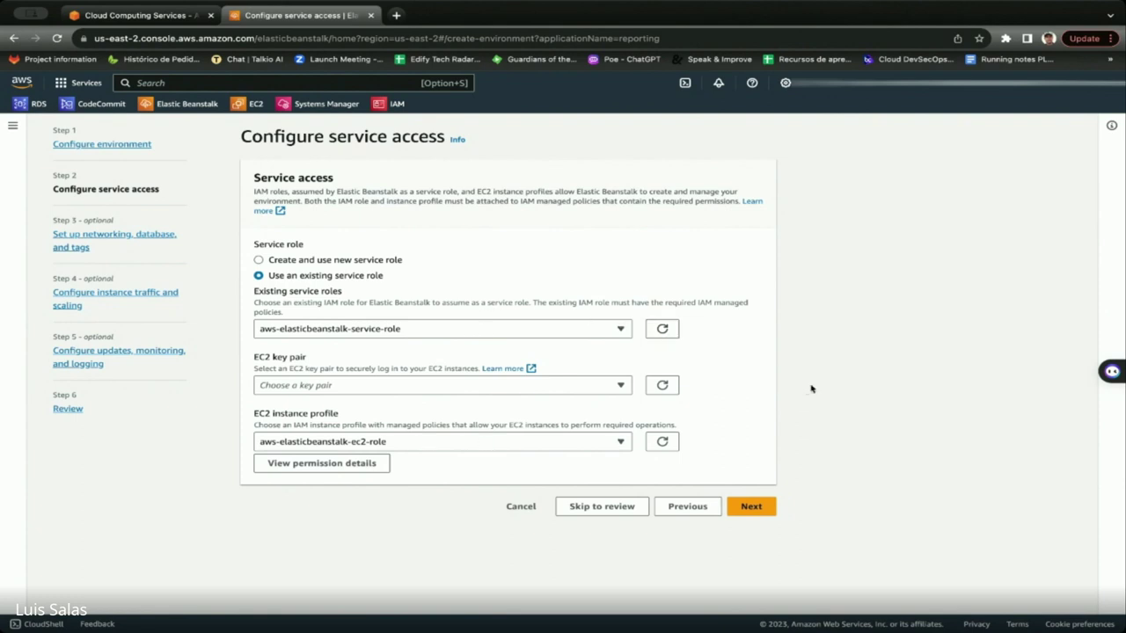
pyautogui.moveTo(344, 416); pyautogui.dragTo(251, 415)
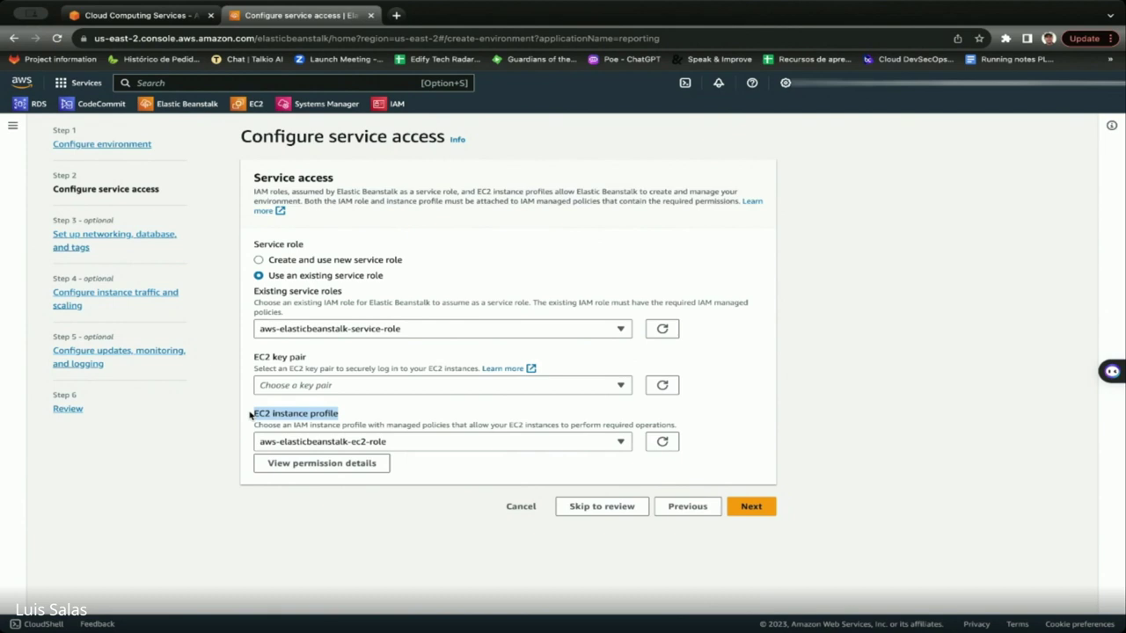
pyautogui.click(355, 415)
pyautogui.moveTo(352, 415); pyautogui.dragTo(260, 413)
pyautogui.click(362, 415)
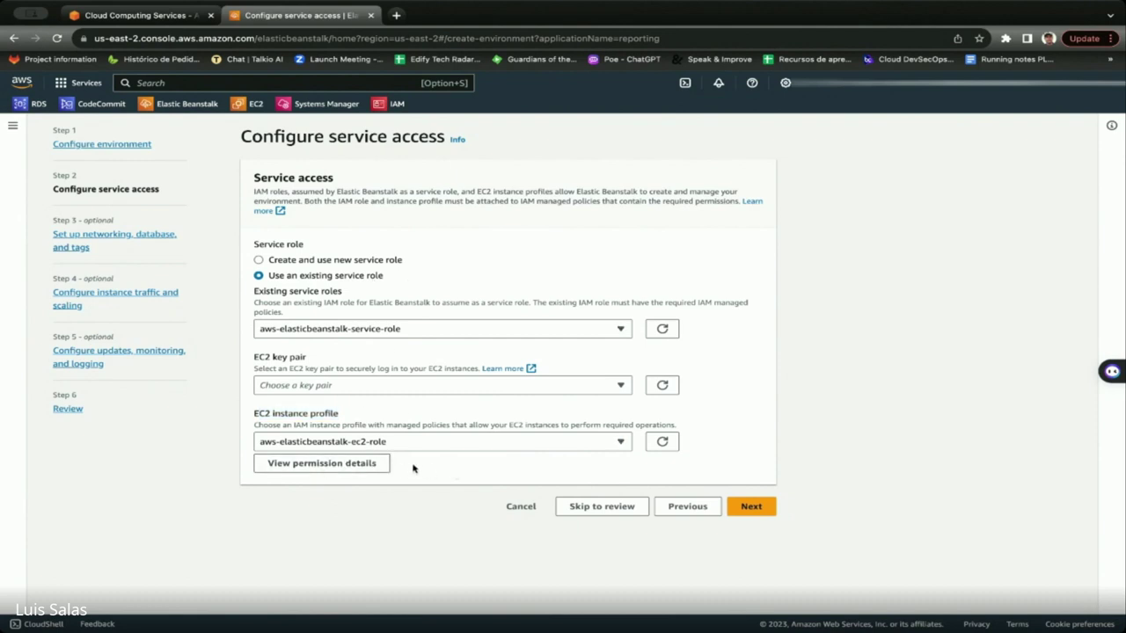
pyautogui.click(752, 507)
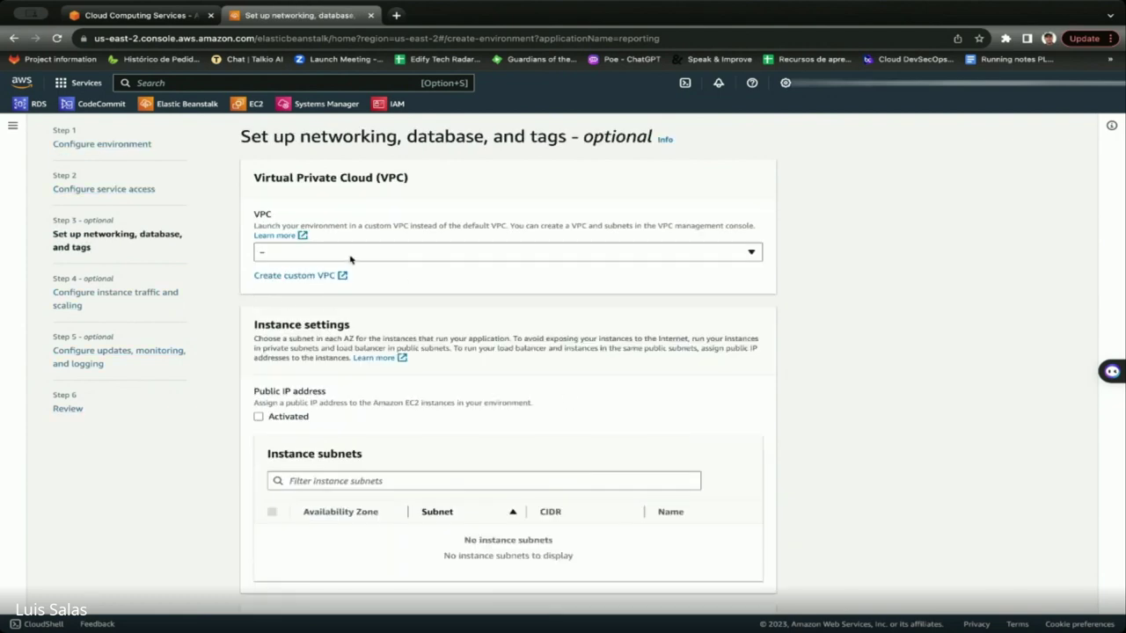
# Select VPC vpc-098dfd50d91157753 (172.31.0.0/16) and review its three subnets.
pyautogui.click(350, 256)
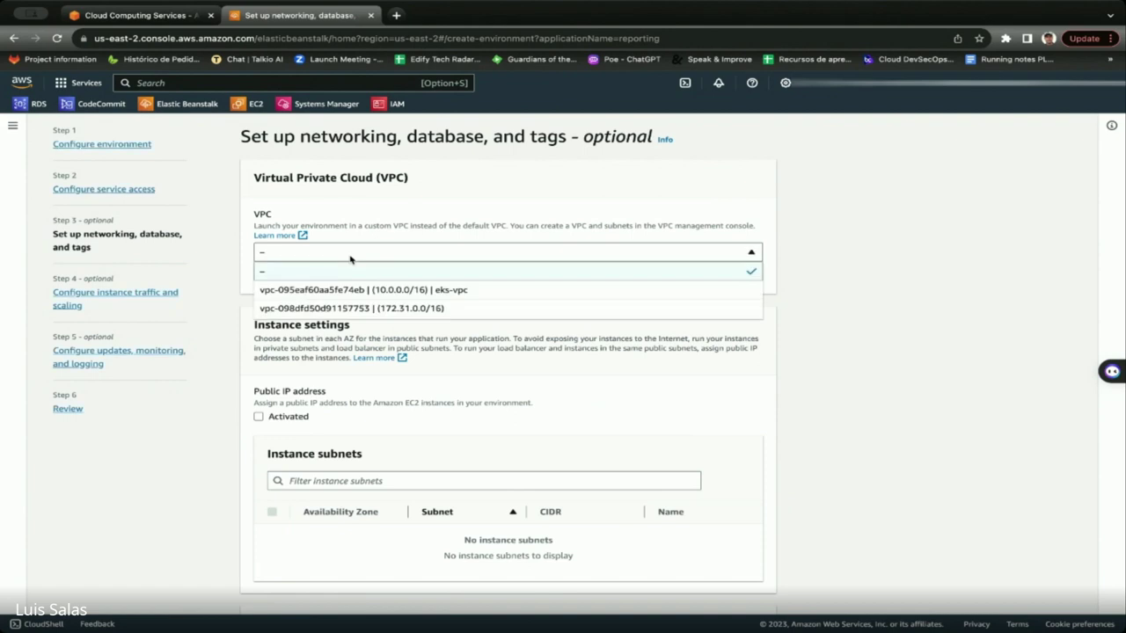
pyautogui.click(388, 309)
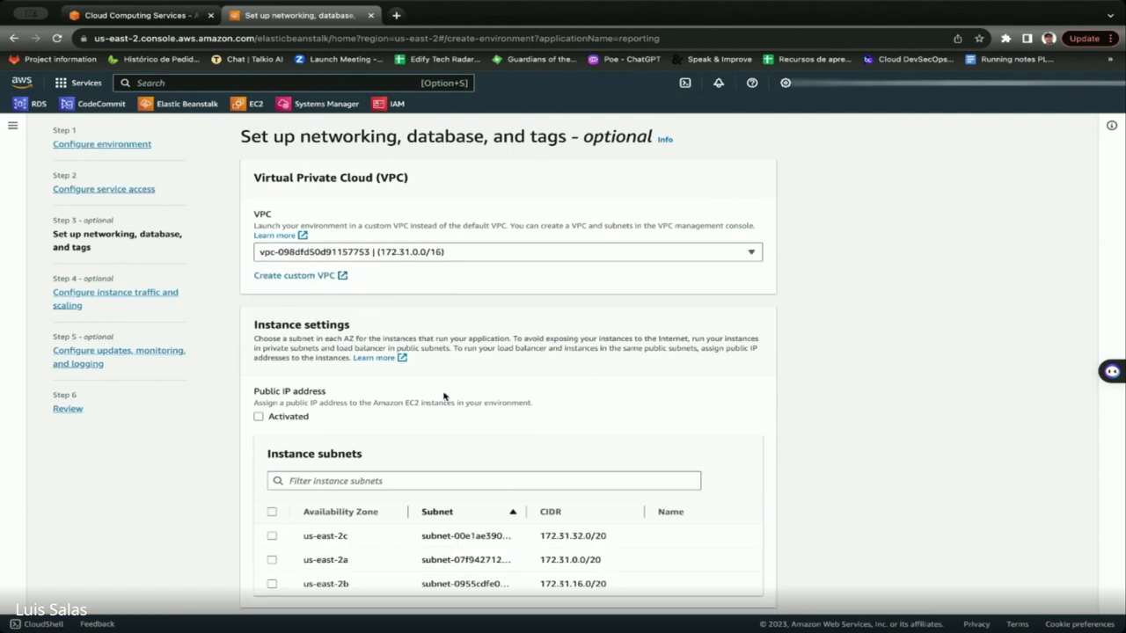
pyautogui.scroll(-3, 445, 396)
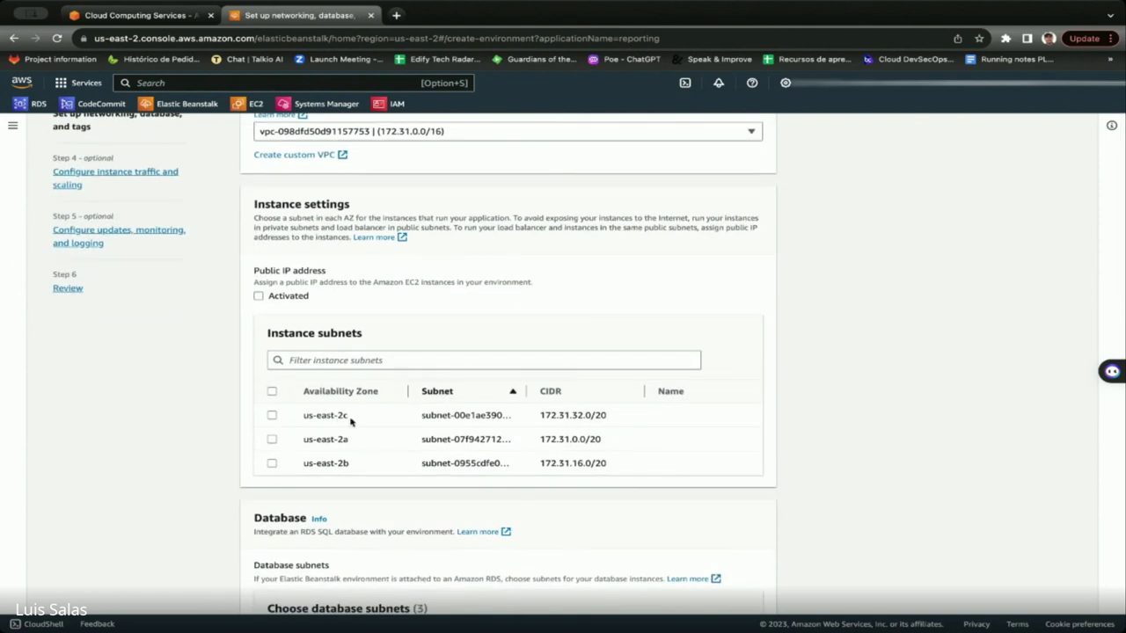
pyautogui.scroll(1, 275, 419)
pyautogui.scroll(1, 273, 420)
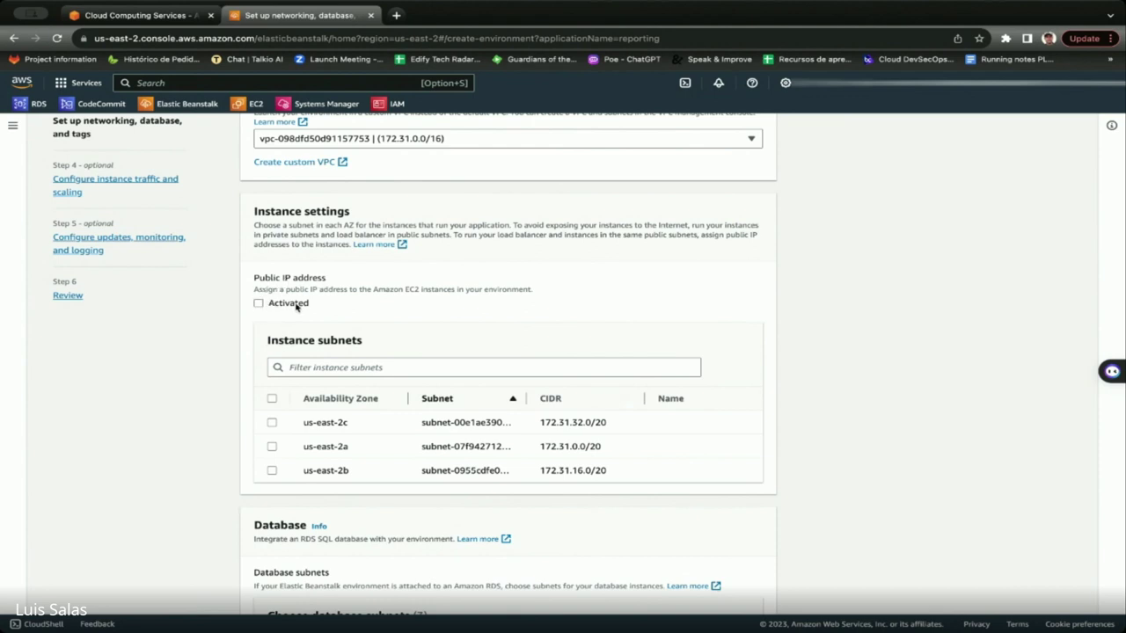
# Tick the us-east-2c, us-east-2a and us-east-2b instance subnets.
pyautogui.click(272, 423)
pyautogui.click(271, 447)
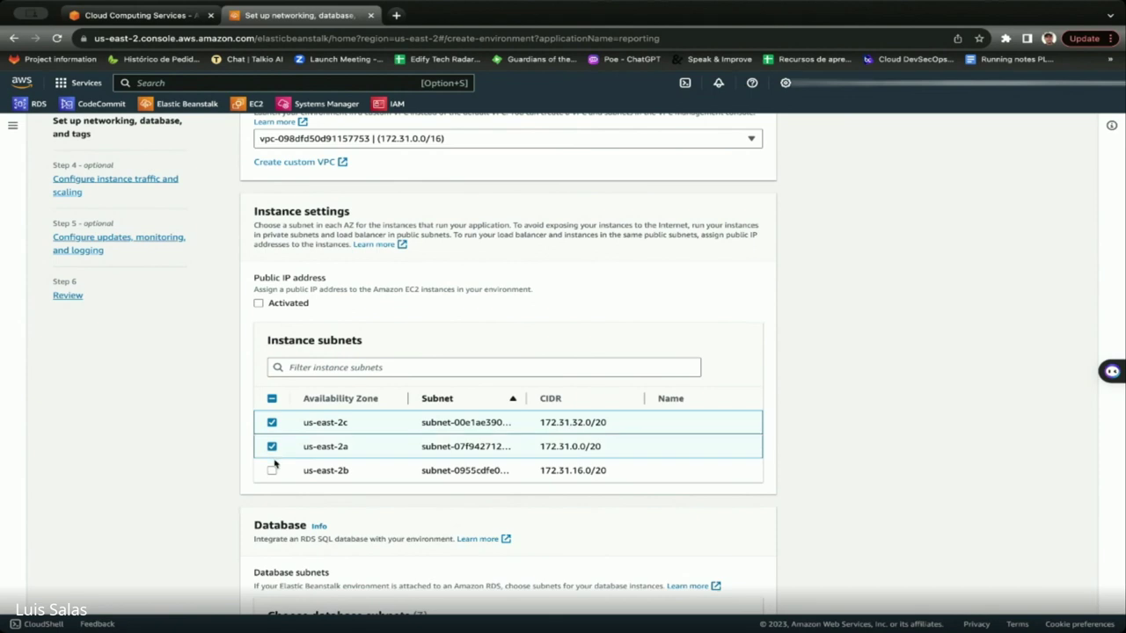
pyautogui.click(272, 470)
pyautogui.scroll(-5, 666, 491)
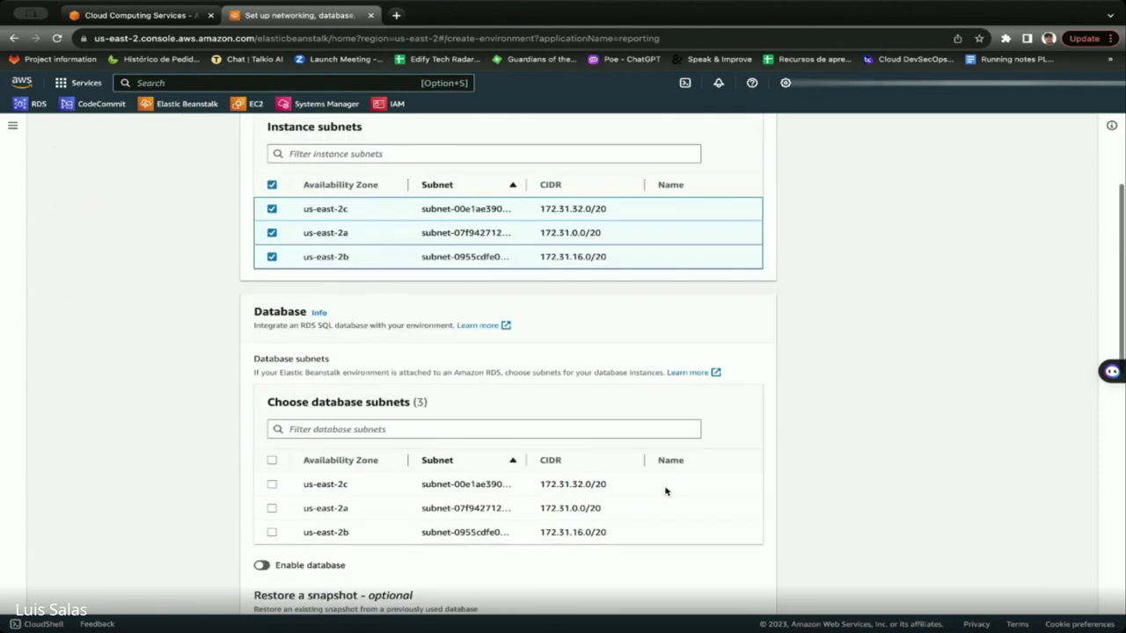
pyautogui.scroll(-1, 665, 491)
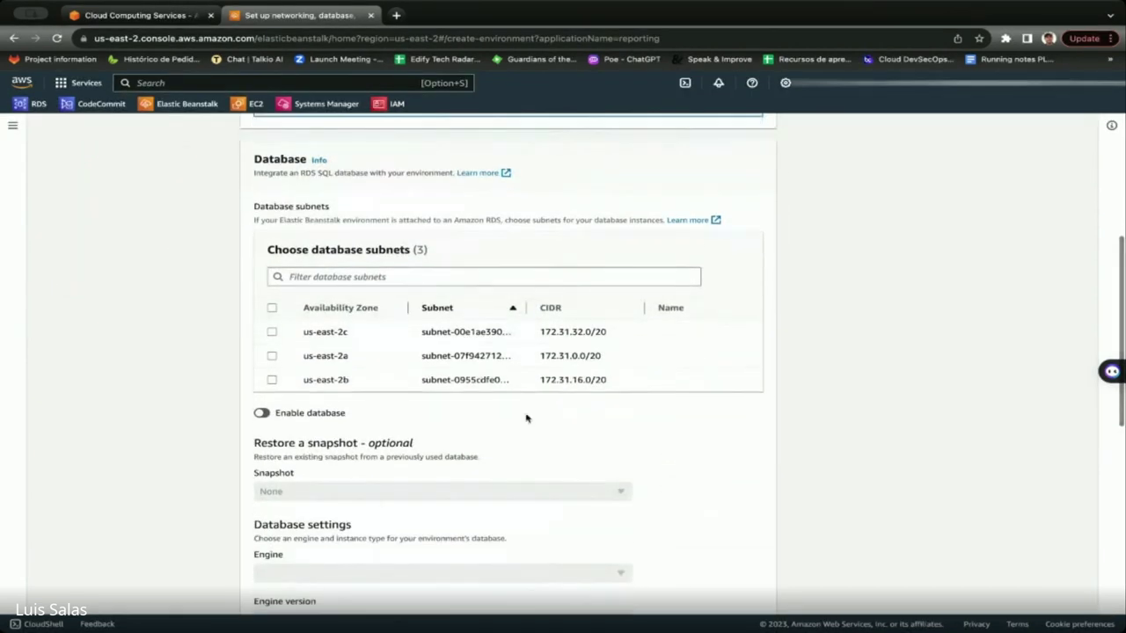
pyautogui.scroll(1, 525, 416)
pyautogui.scroll(1, 526, 418)
pyautogui.scroll(-1, 290, 264)
pyautogui.scroll(-1, 287, 257)
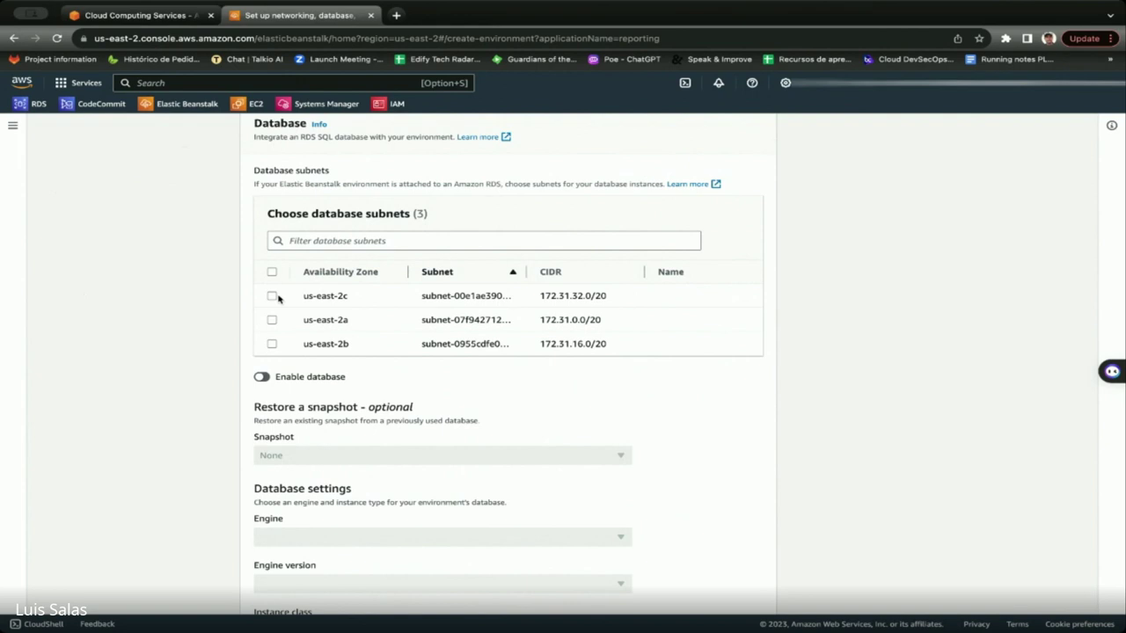
# Tick all three database subnets: us-east-2c, us-east-2a and us-east-2b.
pyautogui.click(272, 297)
pyautogui.click(272, 320)
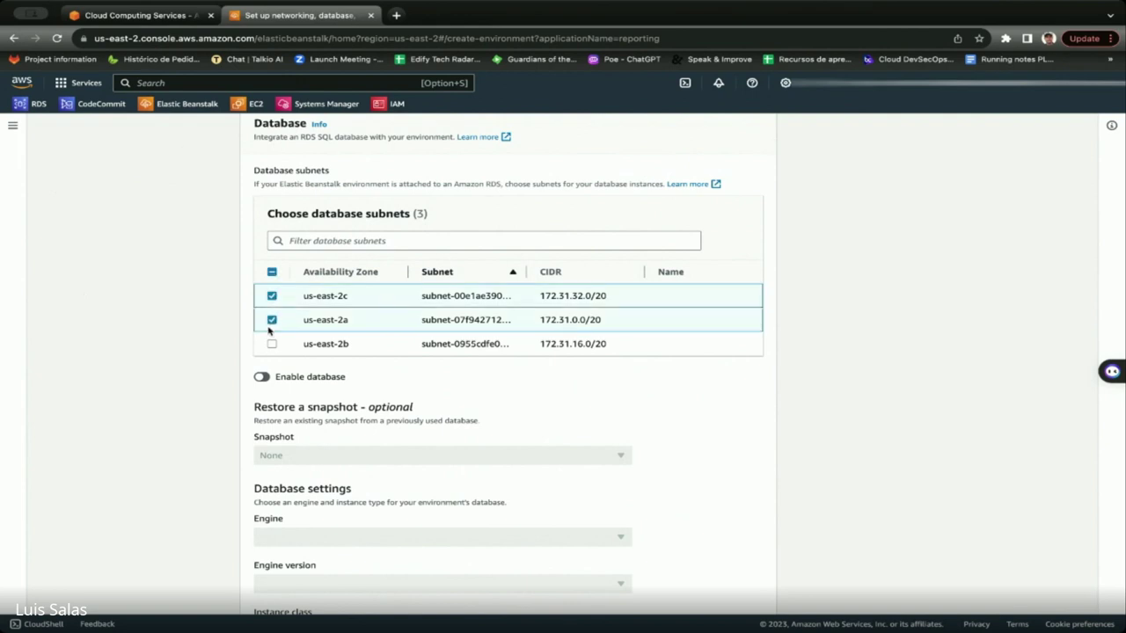
pyautogui.click(272, 344)
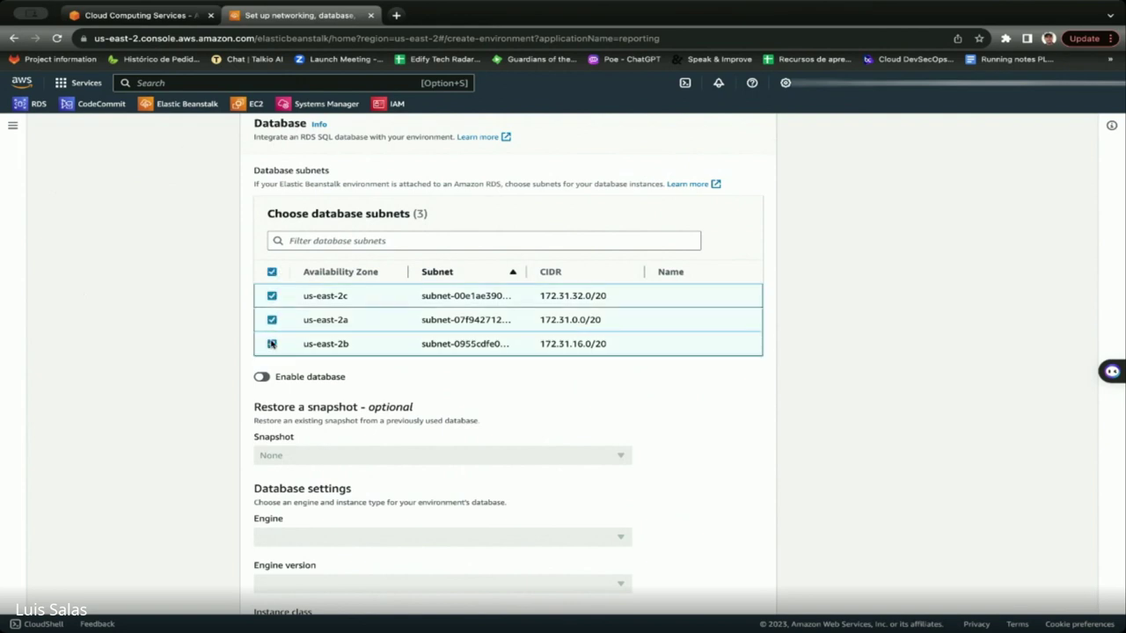
pyautogui.scroll(1, 376, 215)
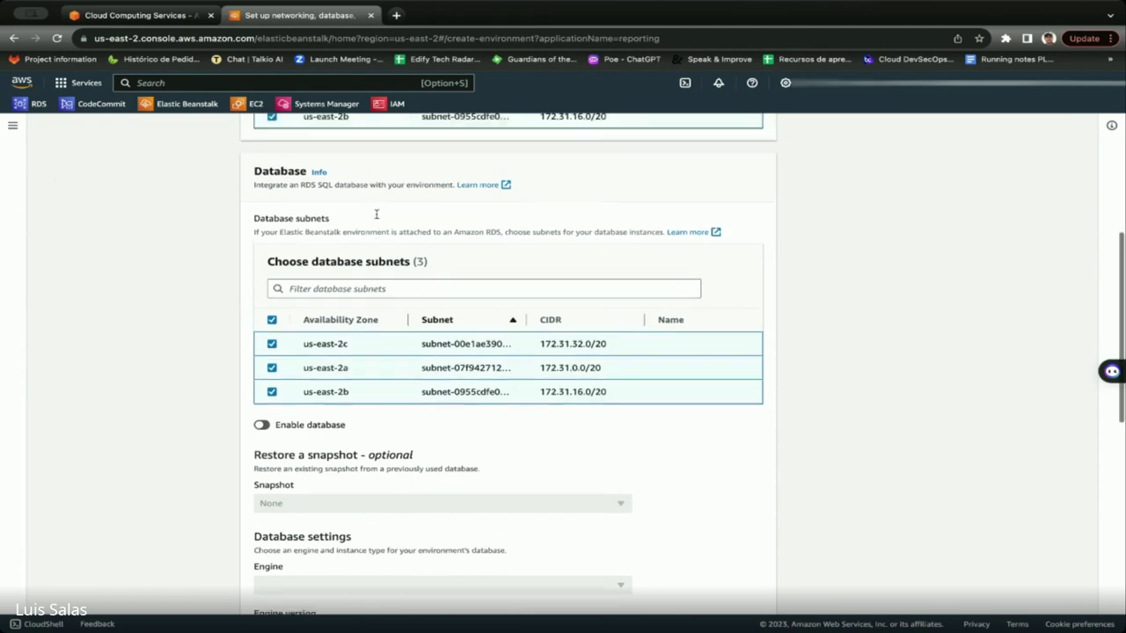
pyautogui.scroll(4, 376, 215)
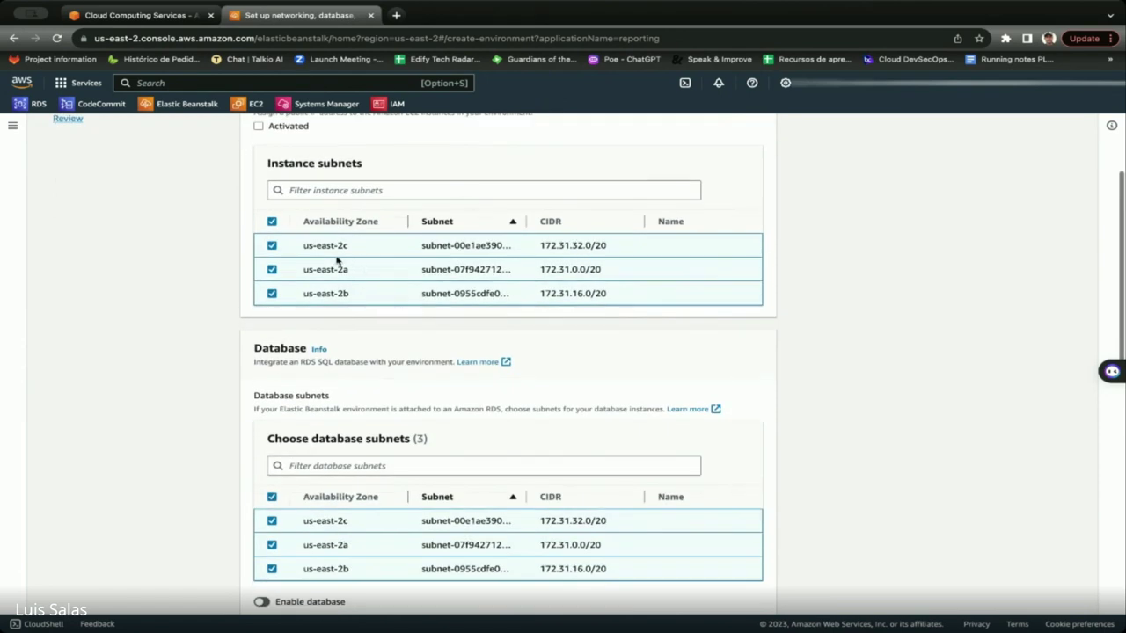
pyautogui.scroll(-6, 395, 291)
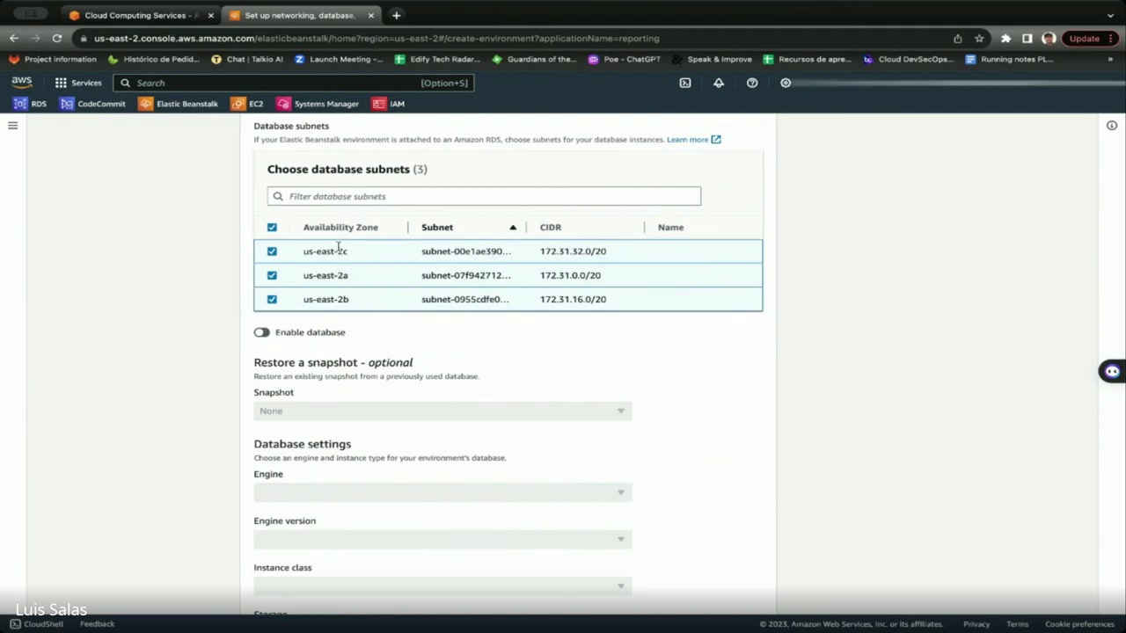
pyautogui.scroll(4, 337, 249)
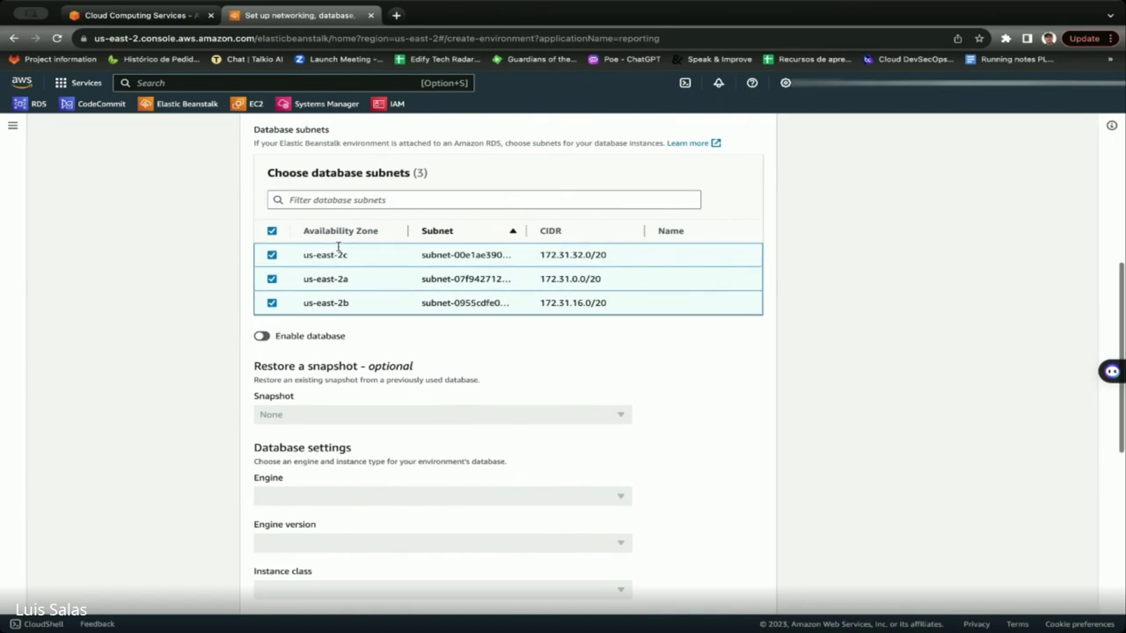
pyautogui.scroll(3, 338, 249)
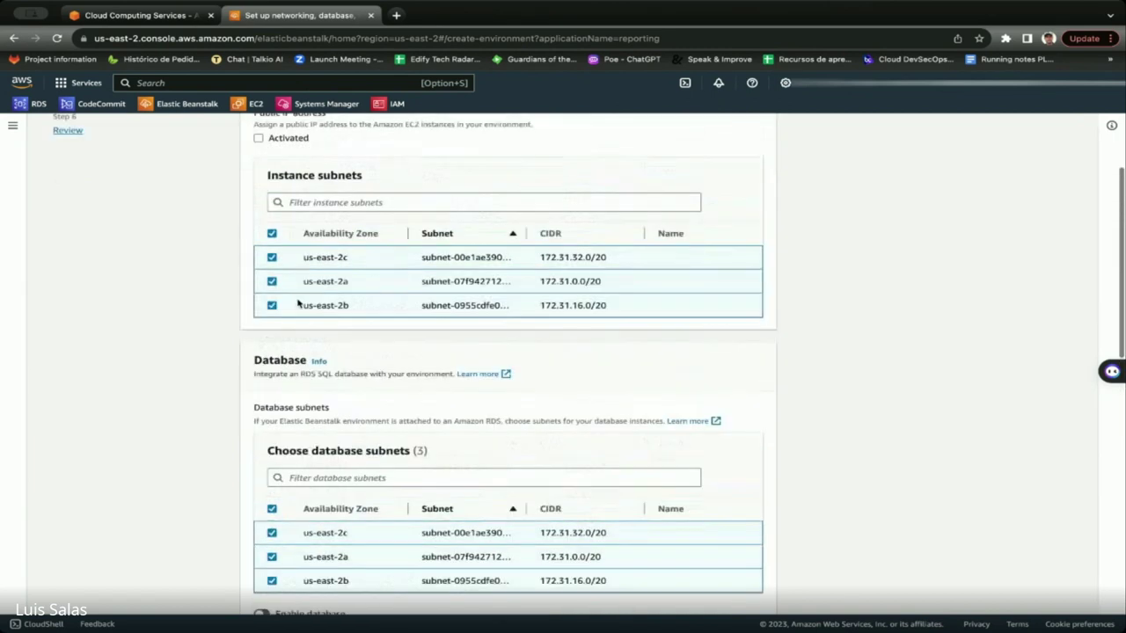
pyautogui.scroll(-2, 408, 493)
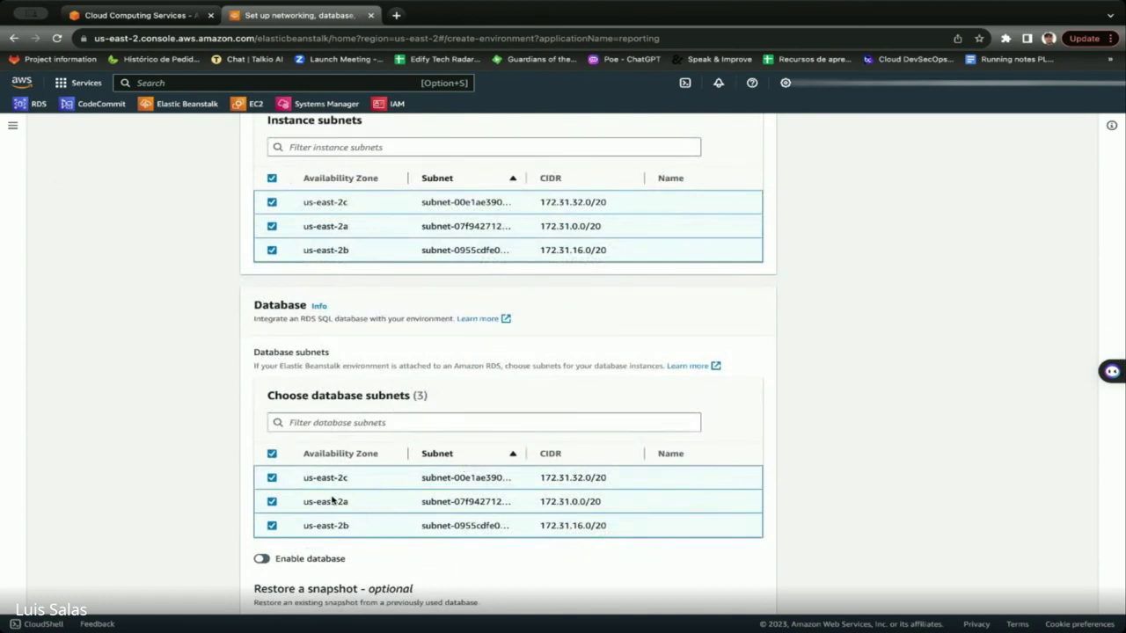
pyautogui.scroll(-5, 414, 518)
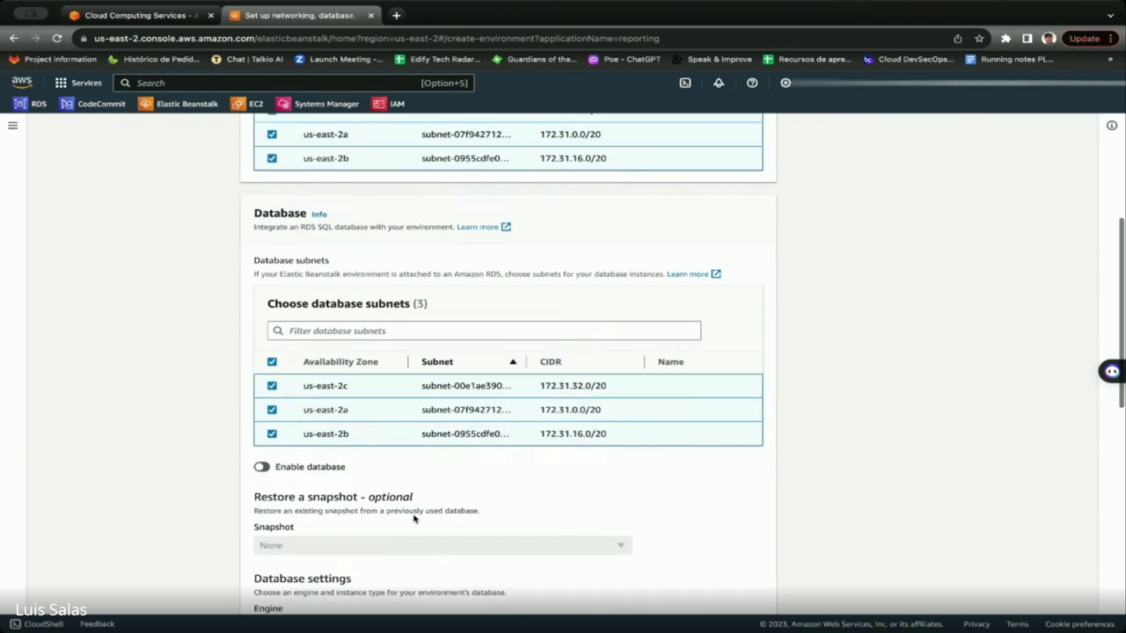
pyautogui.scroll(-5, 414, 519)
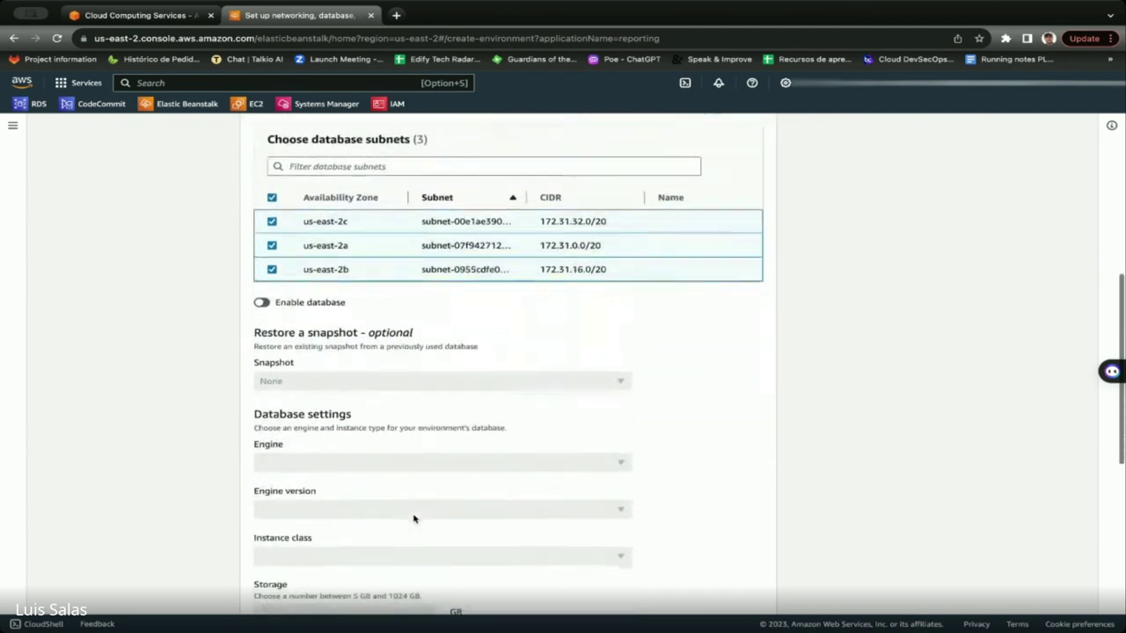
# Enable the environment database with the postgres engine, keeping engine version 15.3.
pyautogui.click(262, 294)
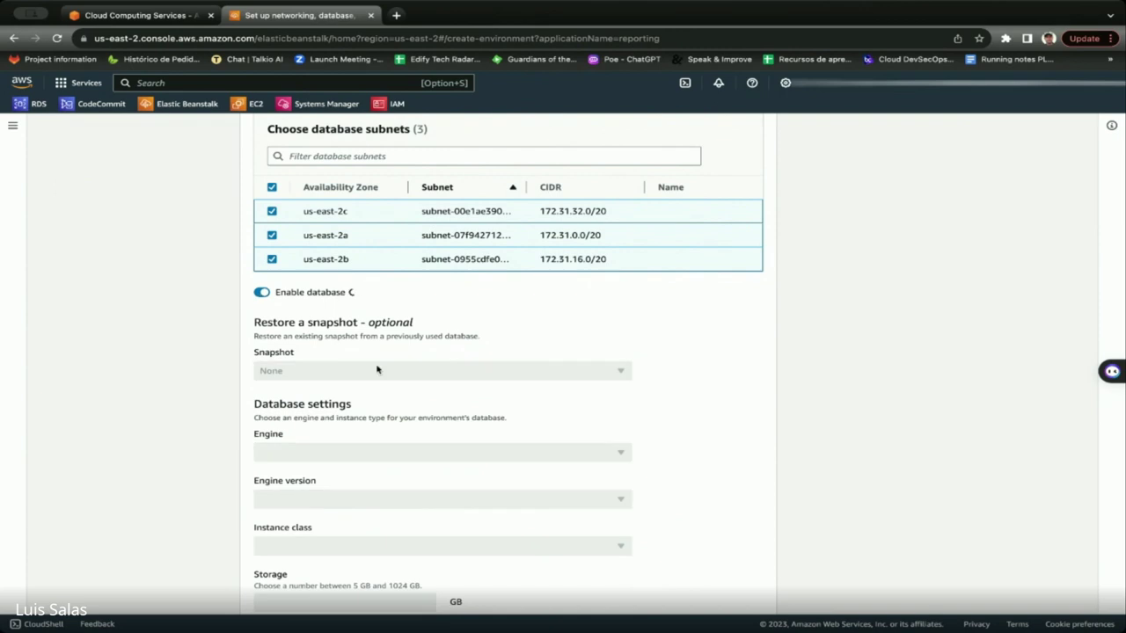
pyautogui.scroll(-1, 377, 370)
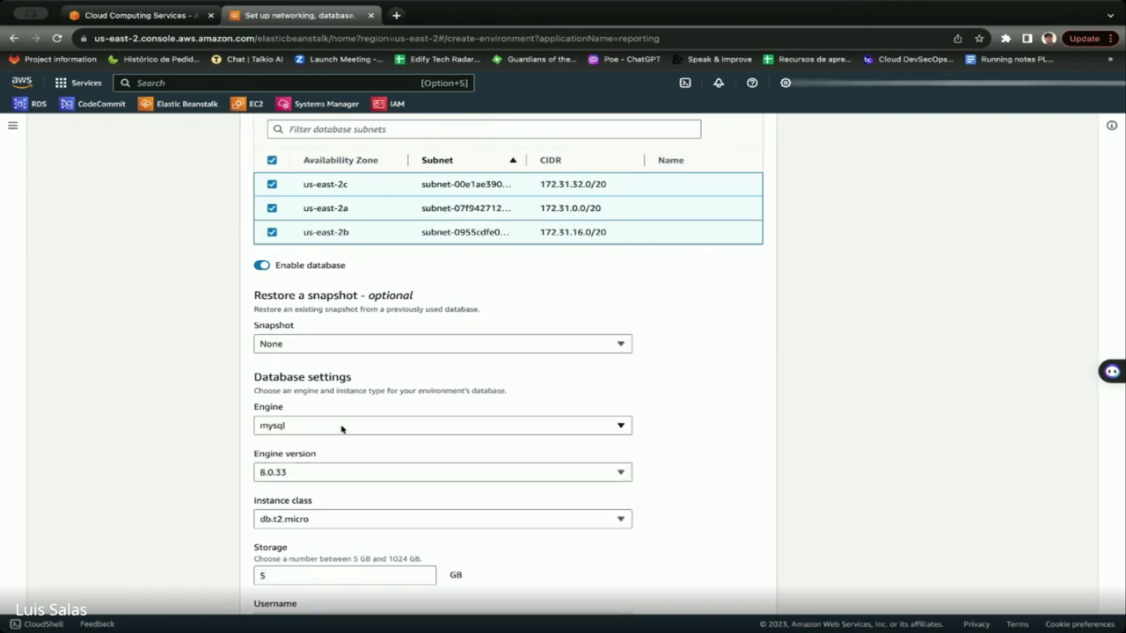
pyautogui.click(341, 428)
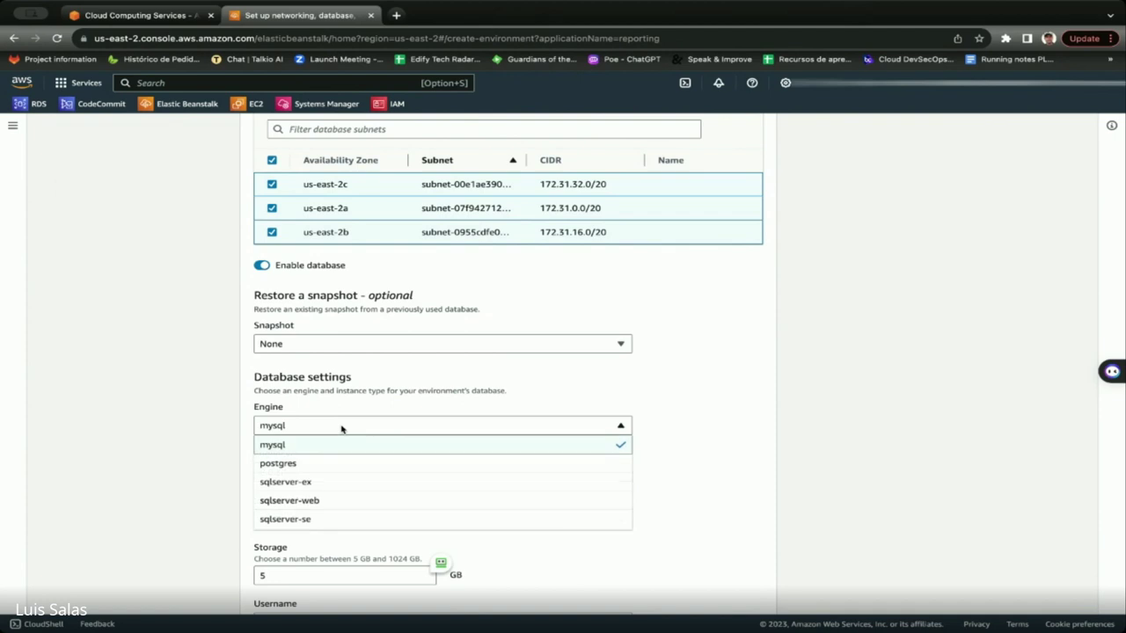
pyautogui.click(291, 463)
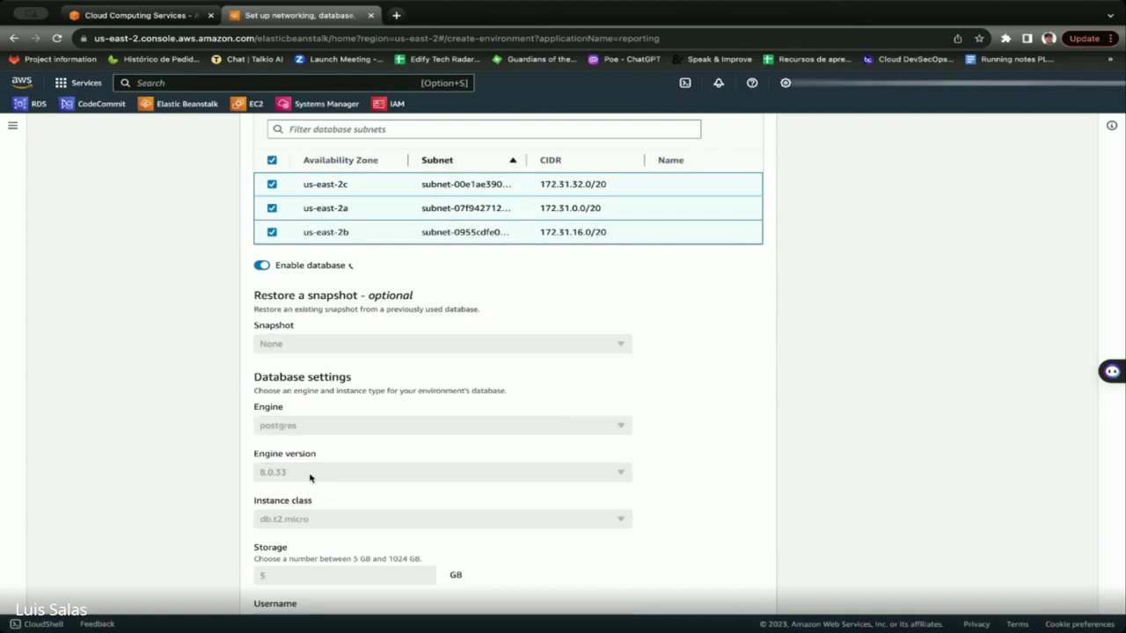
pyautogui.click(310, 475)
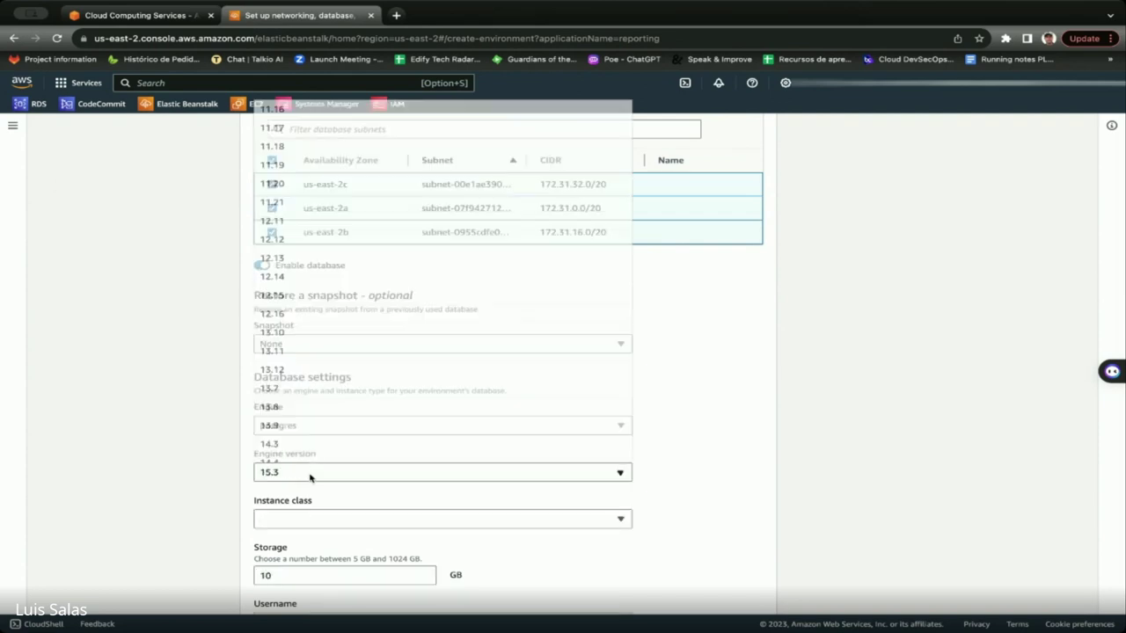
pyautogui.click(739, 445)
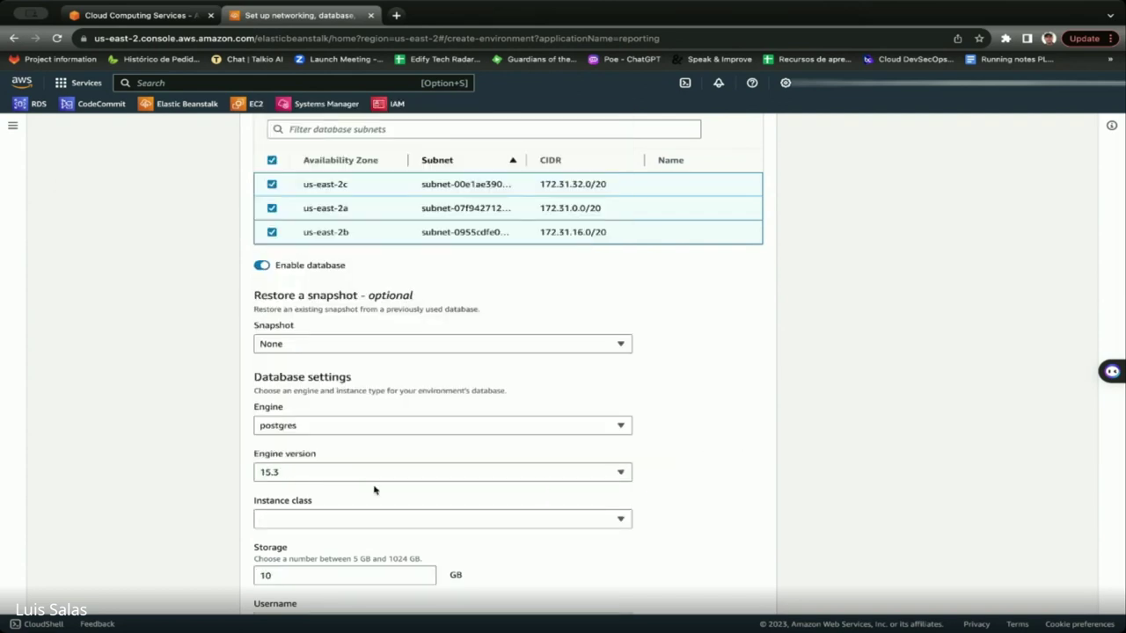
# Browse the available database instance classes.
pyautogui.click(295, 517)
pyautogui.click(296, 519)
pyautogui.click(295, 521)
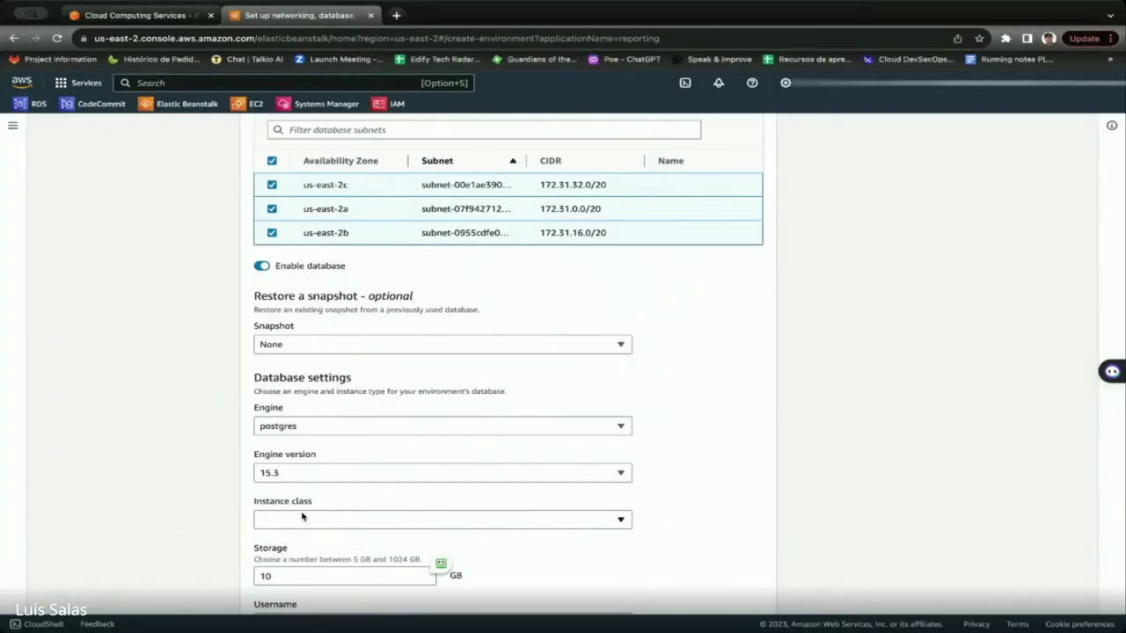
pyautogui.click(302, 518)
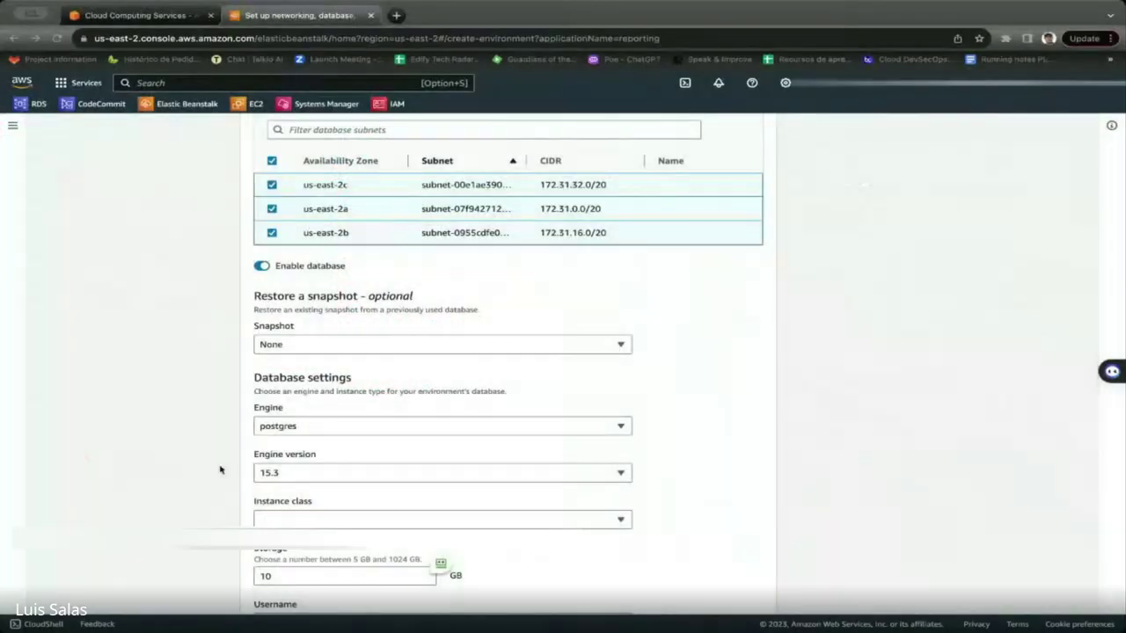
pyautogui.click(307, 519)
pyautogui.scroll(-10, 306, 352)
pyautogui.scroll(-12, 308, 346)
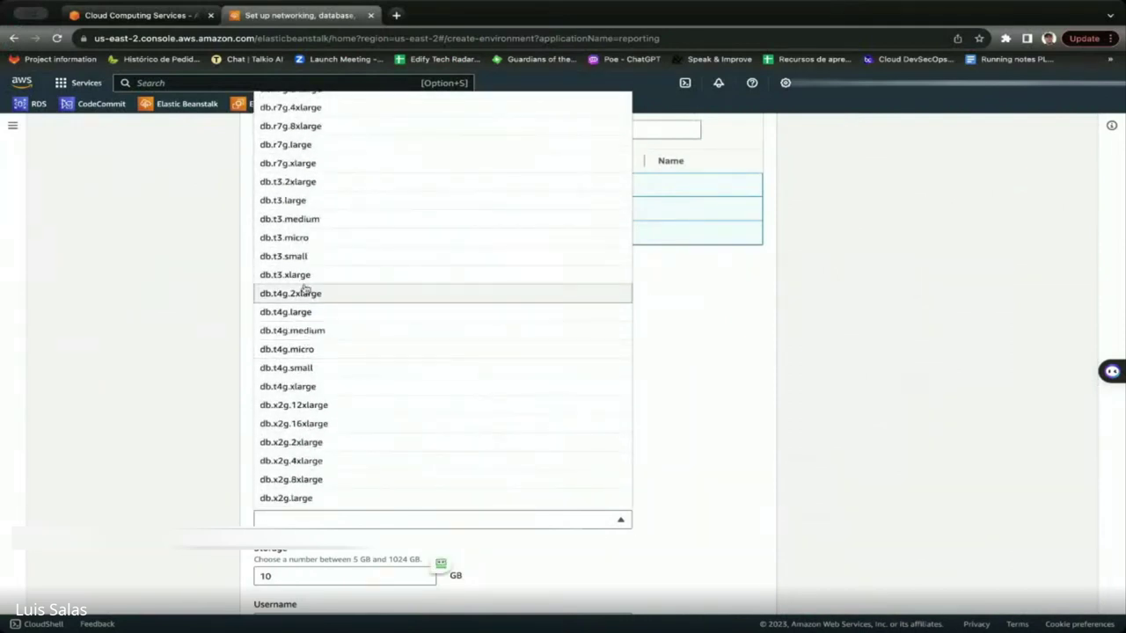
# Set the database instance class to db.t3.small and enter the master username.
pyautogui.click(297, 257)
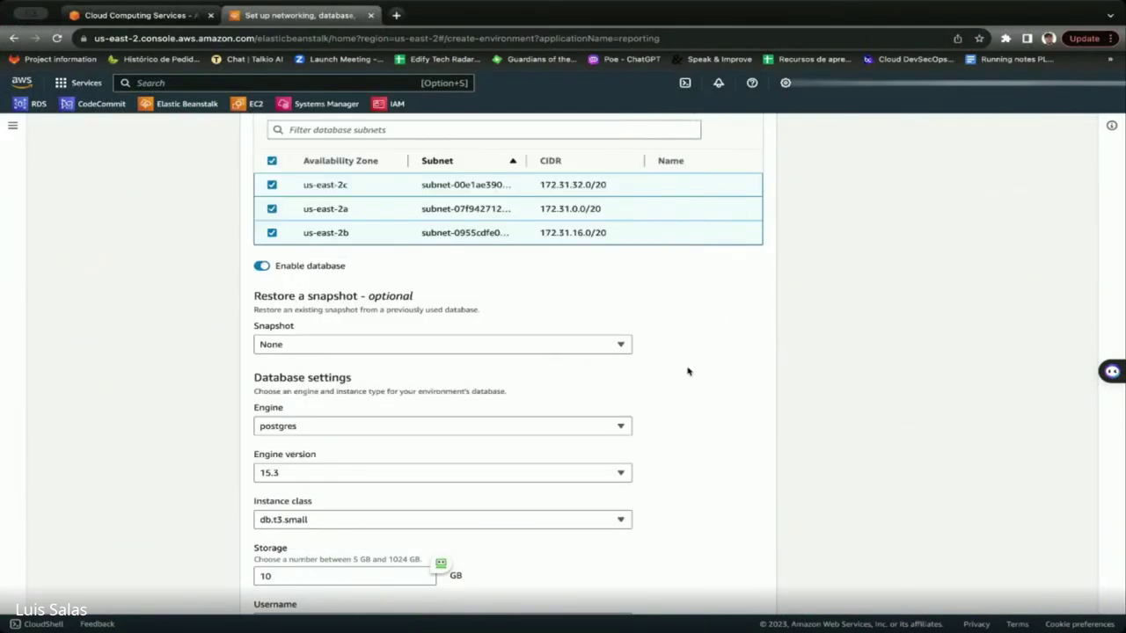
pyautogui.scroll(-3, 689, 374)
pyautogui.scroll(-2, 689, 374)
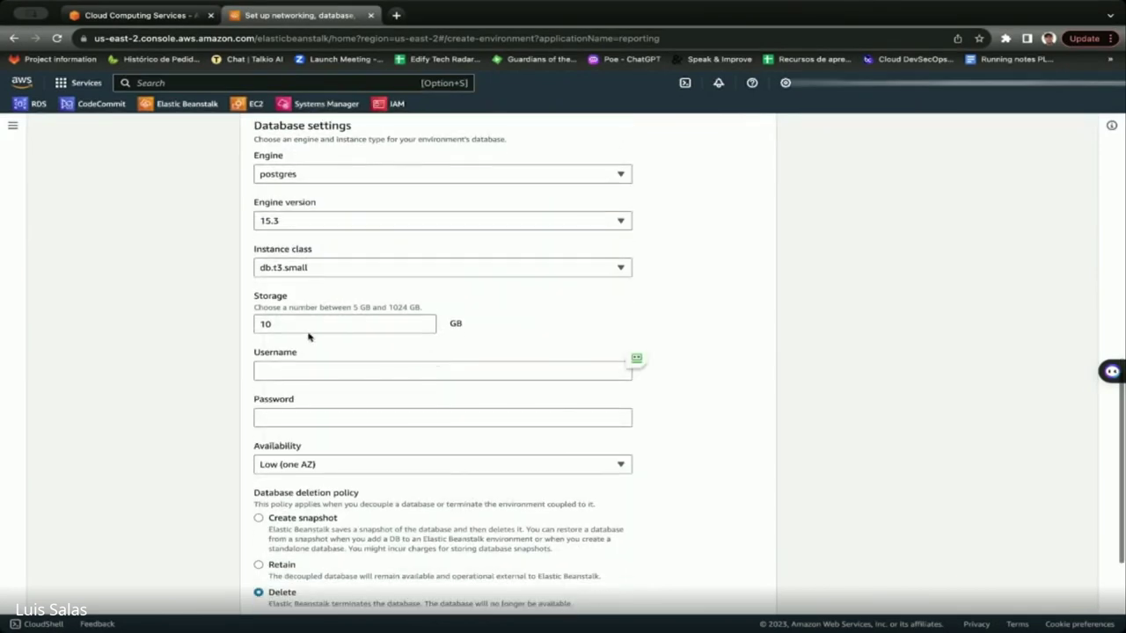
pyautogui.scroll(-1, 442, 353)
pyautogui.click(326, 304)
pyautogui.write('acdmin')
pyautogui.press('Tab')
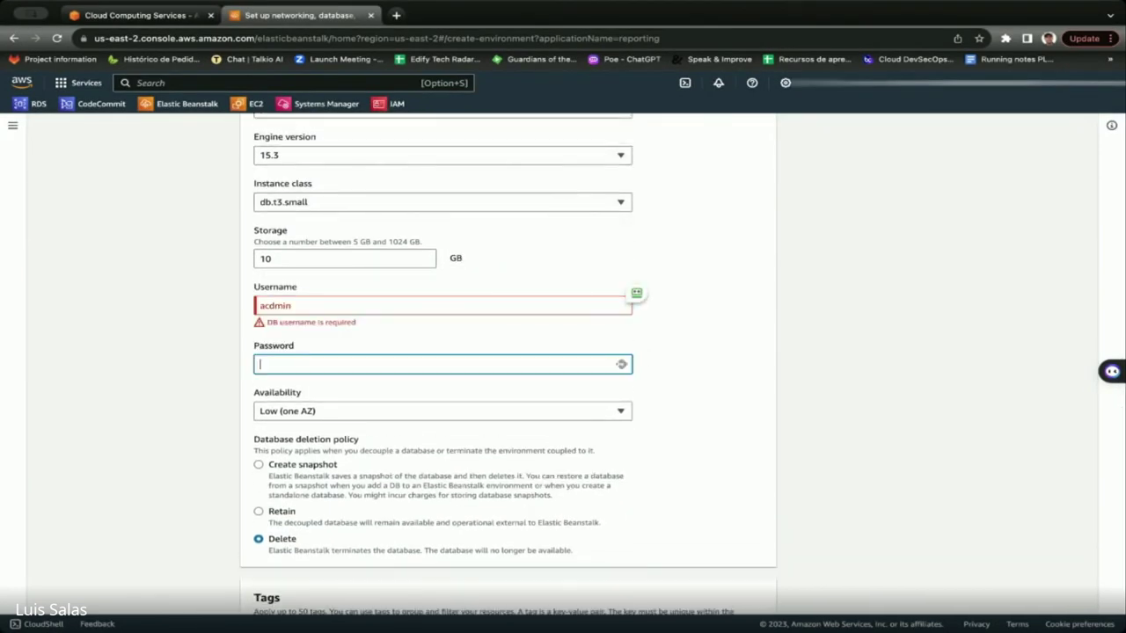
pyautogui.click(387, 302)
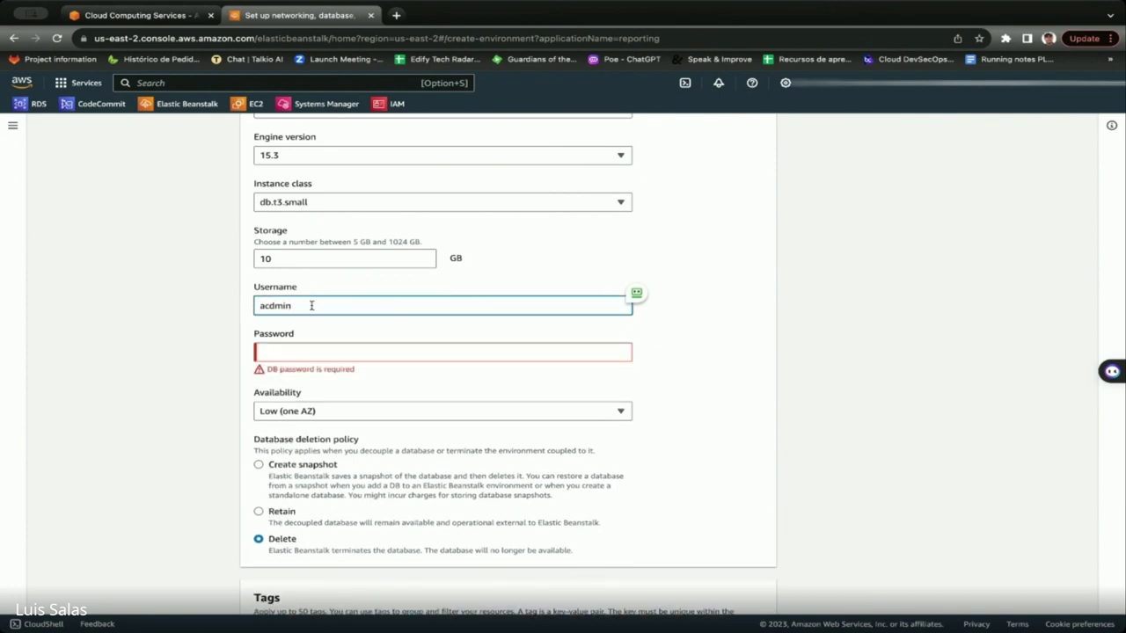
# Enter the database master password.
pyautogui.click(292, 354)
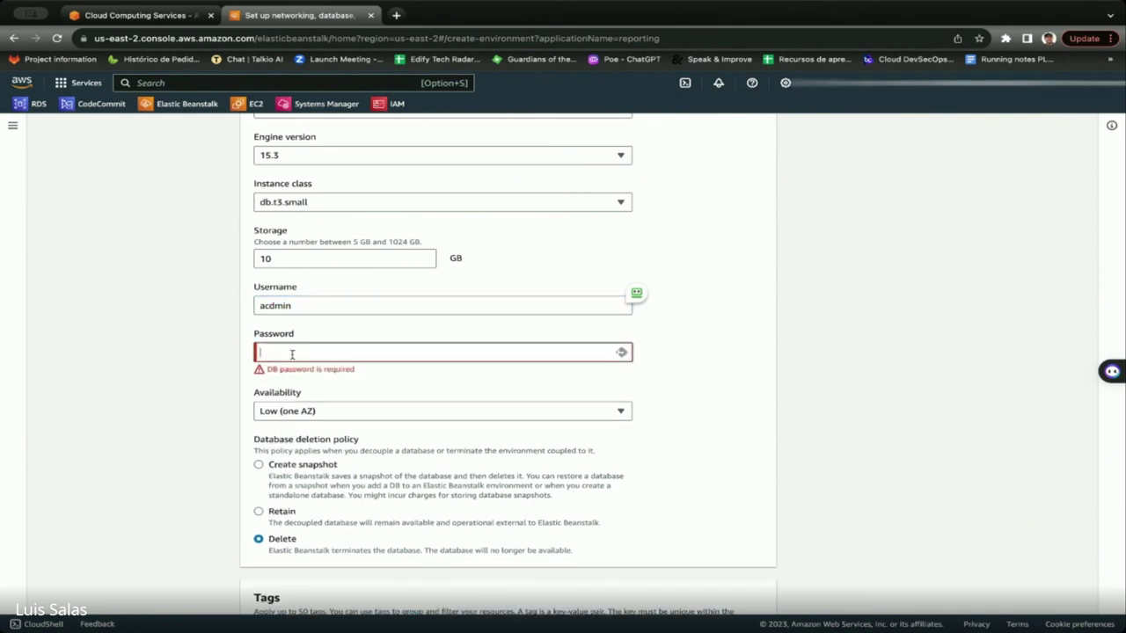
pyautogui.write('•••')
pyautogui.press('BackSpace')
pyautogui.press('BackSpace')
pyautogui.press('BackSpace')
pyautogui.press('BackSpace')
pyautogui.write('•')
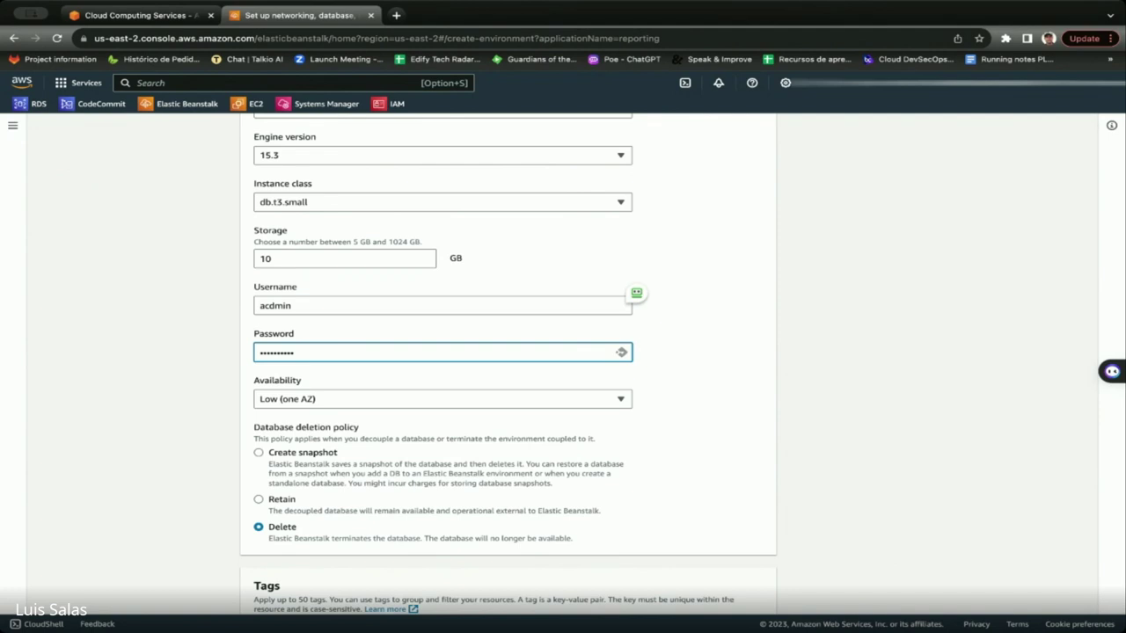
pyautogui.write('••••••••')
pyautogui.click(720, 317)
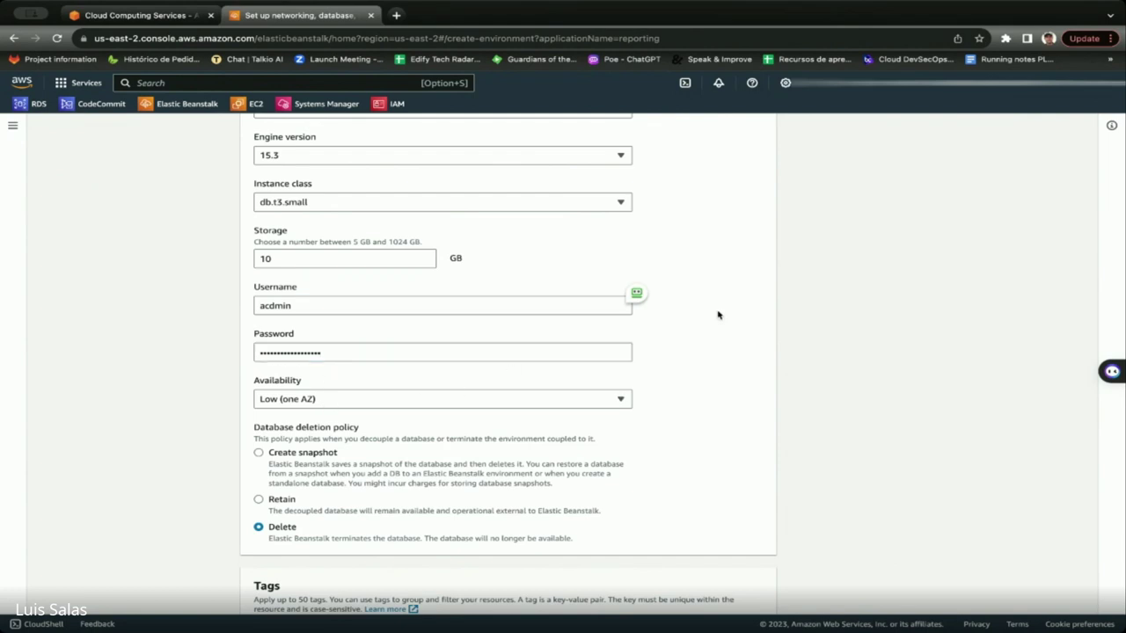
pyautogui.click(346, 400)
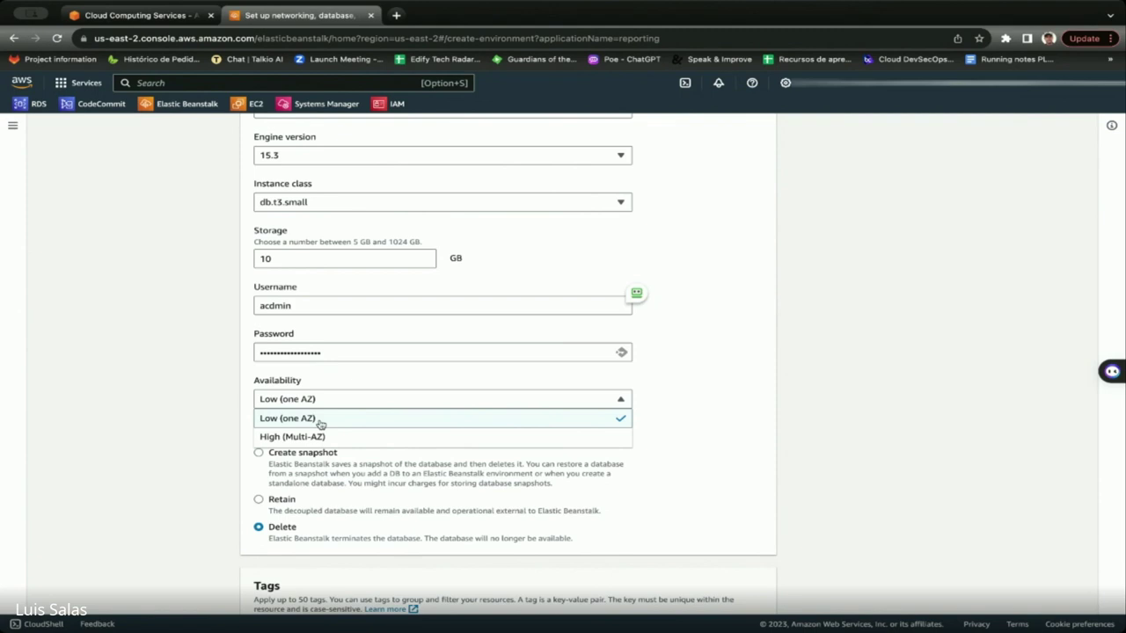
pyautogui.click(684, 416)
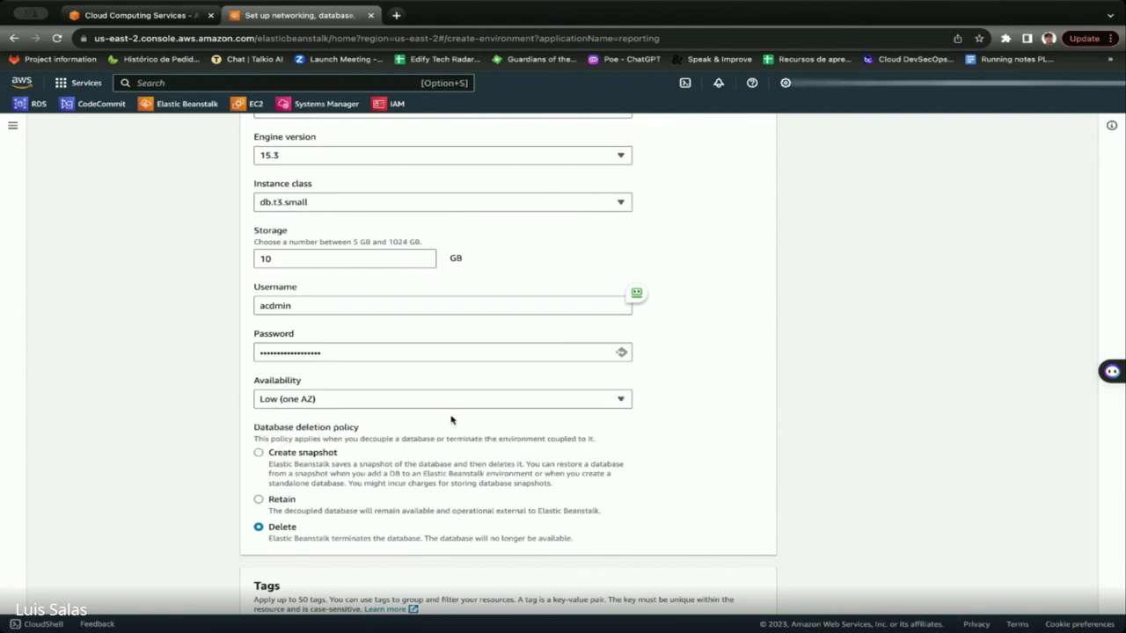
pyautogui.scroll(-1, 450, 452)
pyautogui.scroll(-3, 449, 453)
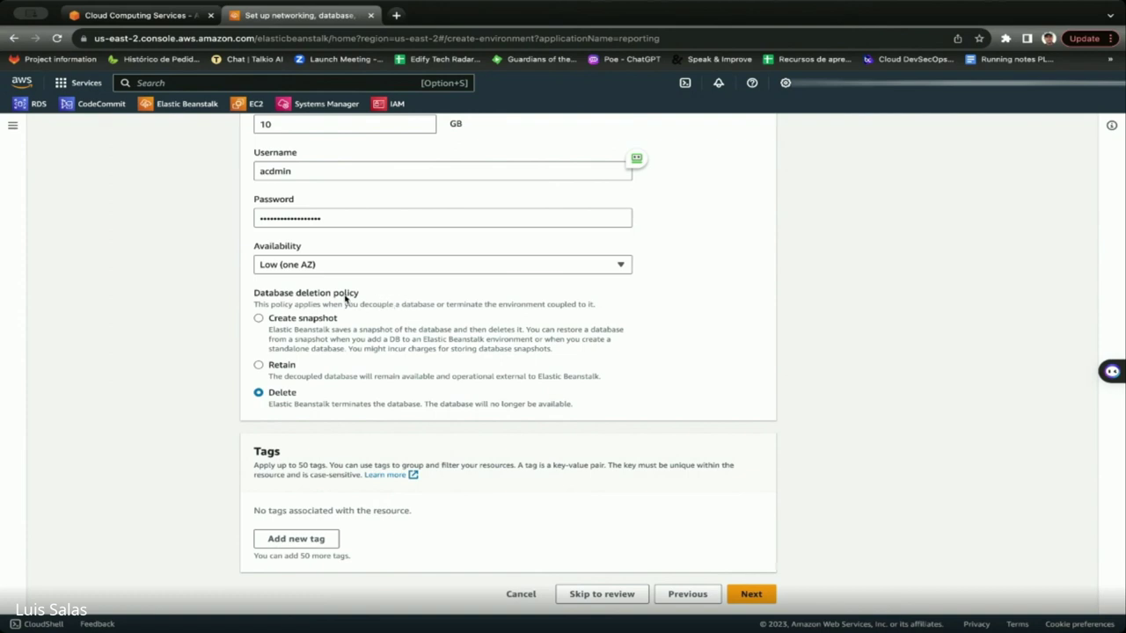
# Set the database deletion policy to Retain and submit the networking and database settings.
pyautogui.moveTo(364, 295); pyautogui.dragTo(296, 294)
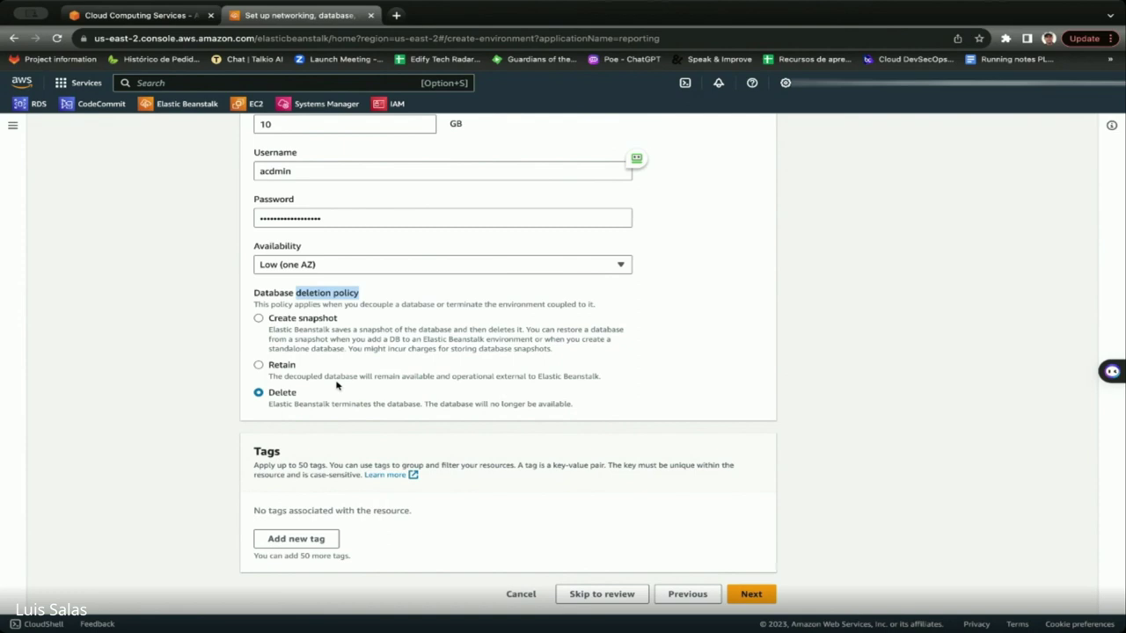
pyautogui.click(258, 365)
pyautogui.click(754, 594)
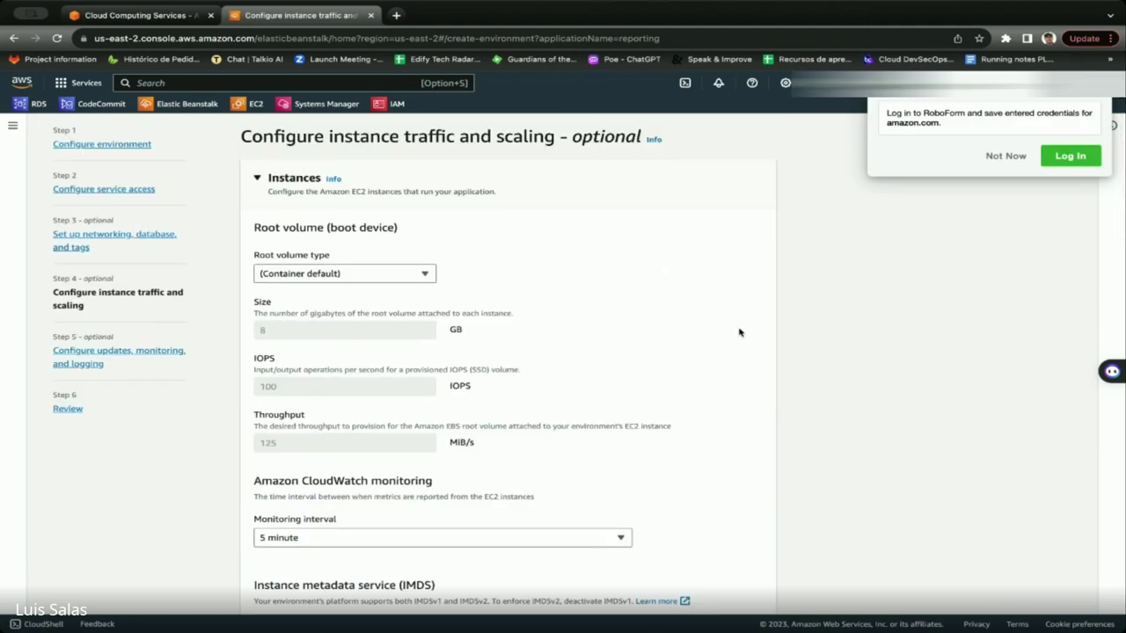
# Dismiss the password-manager prompt and set the root volume type to General Purpose (SSD).
pyautogui.scroll(-1, 1003, 181)
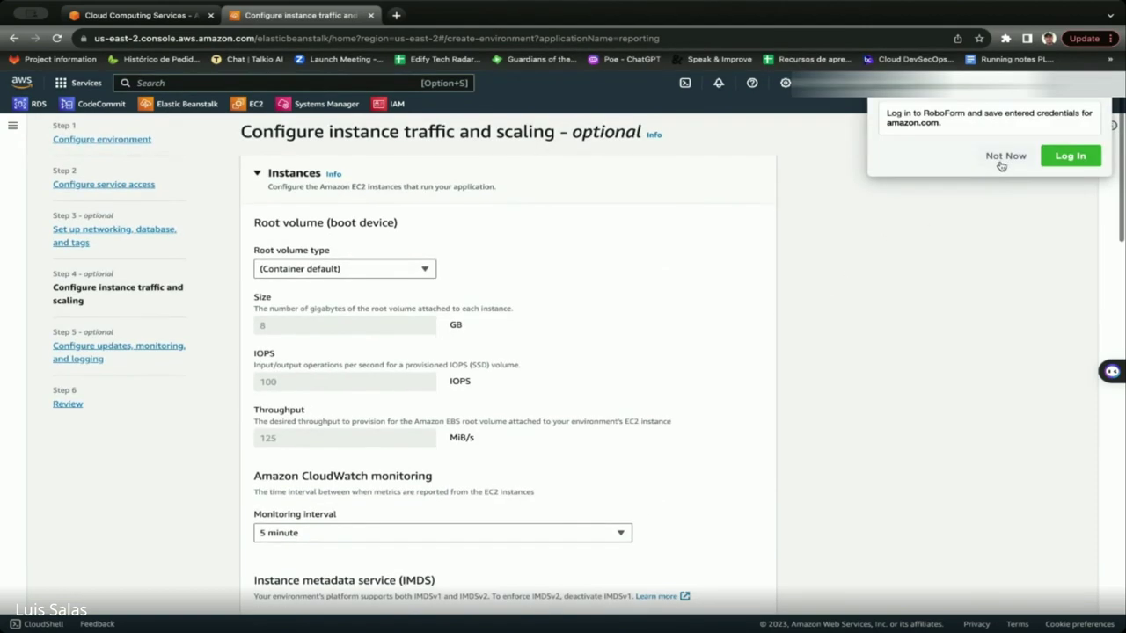
pyautogui.click(1005, 163)
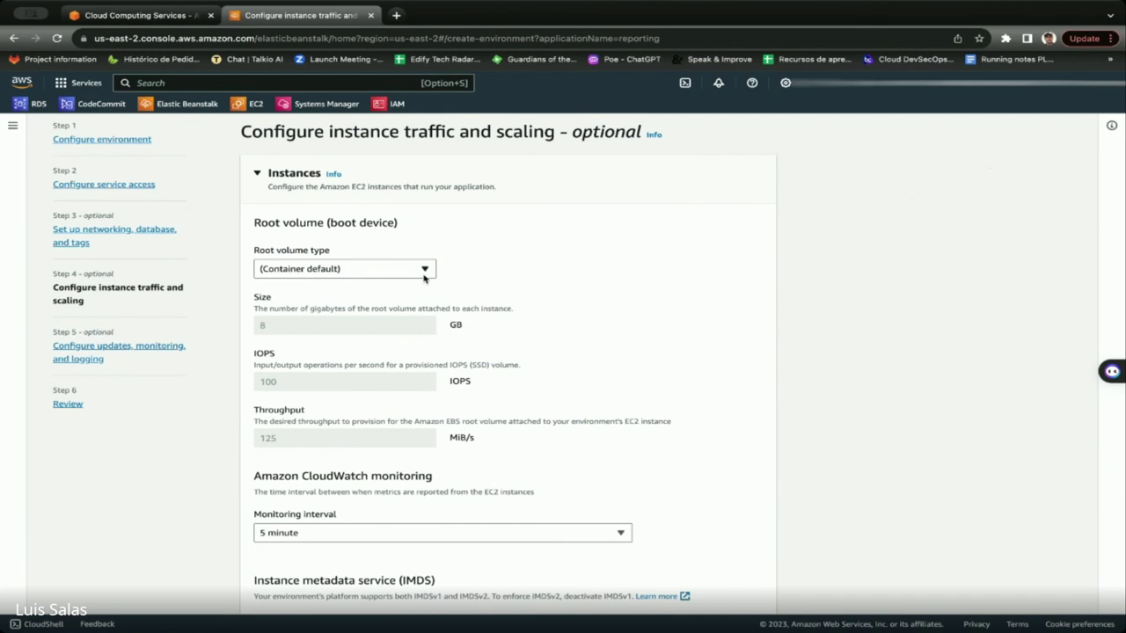
pyautogui.click(327, 273)
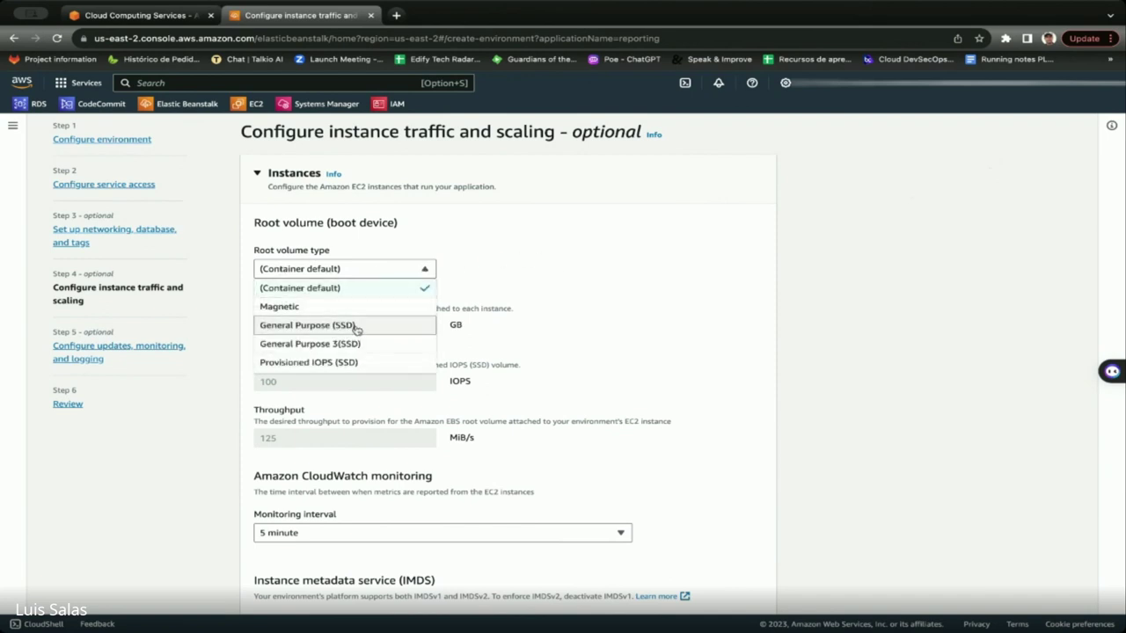
pyautogui.click(309, 327)
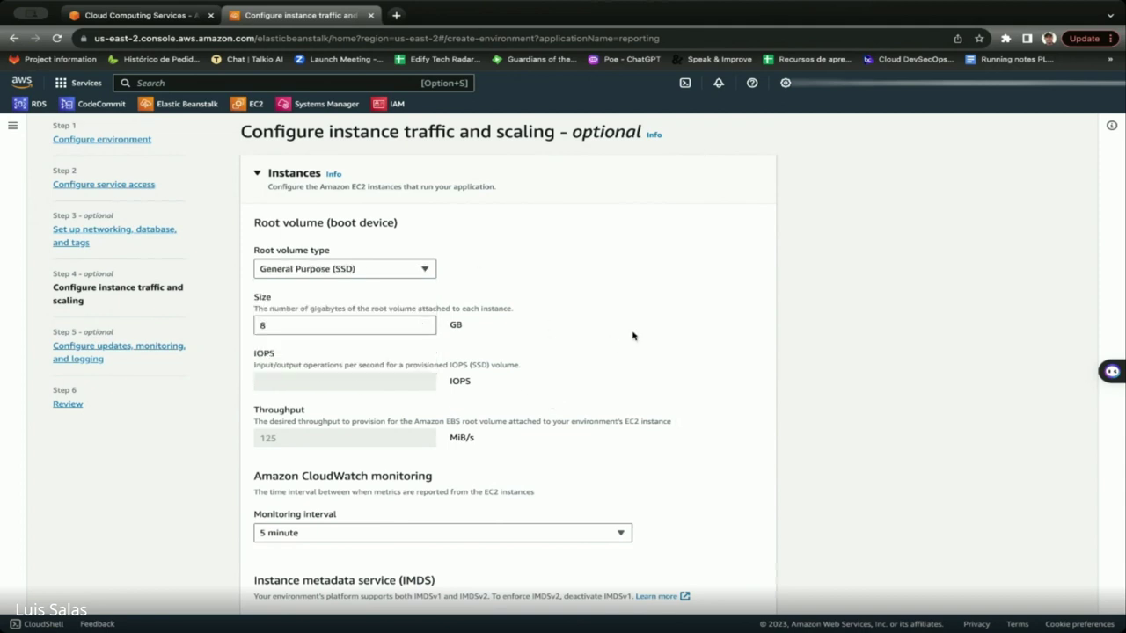
# Add the launch-wizard-1 EC2 security group to the instances.
pyautogui.scroll(-1, 479, 430)
pyautogui.scroll(-3, 480, 430)
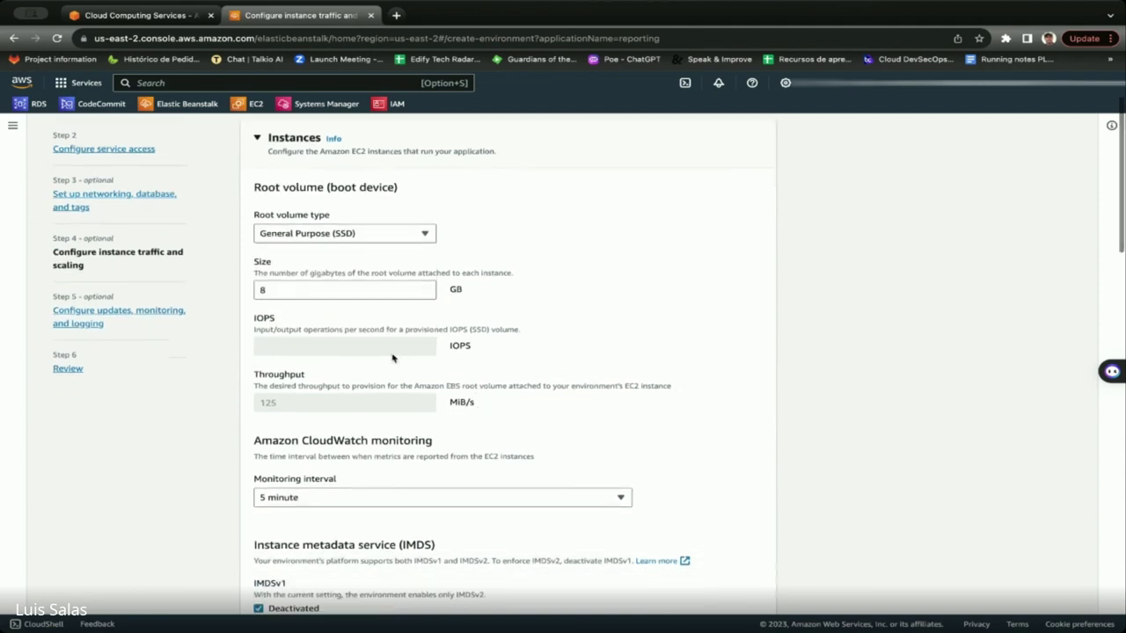
pyautogui.scroll(-10, 422, 431)
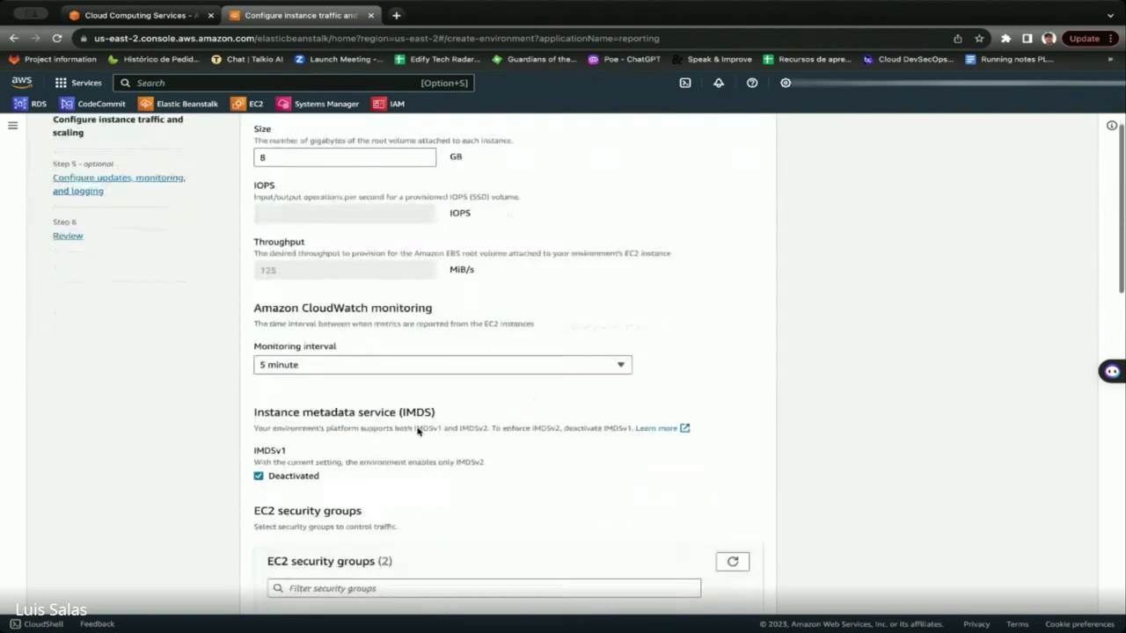
pyautogui.scroll(-11, 378, 393)
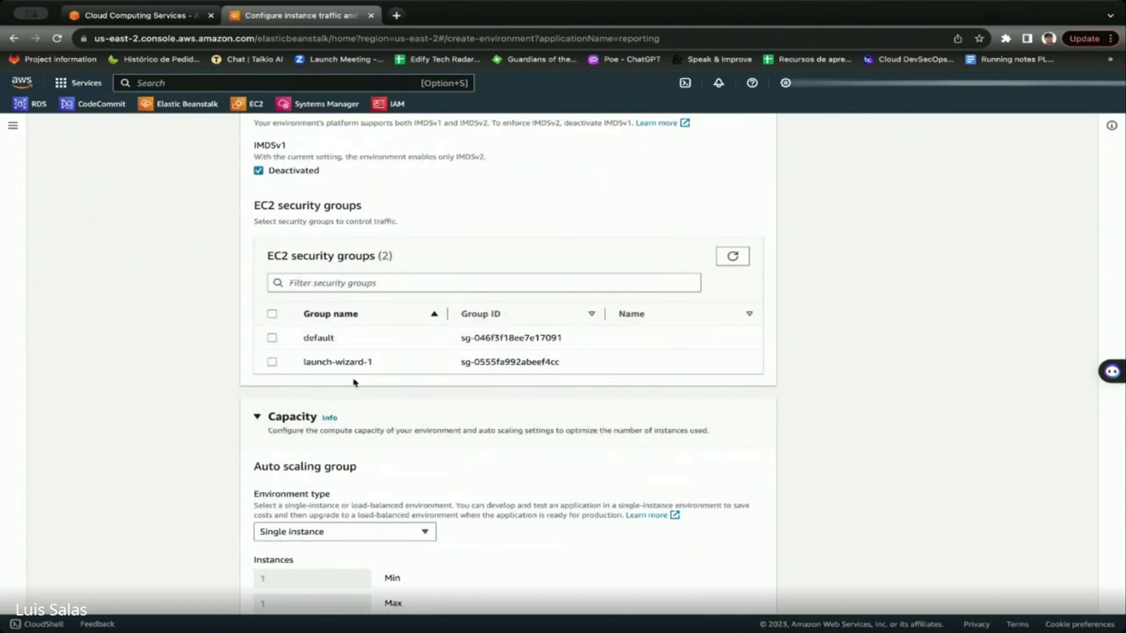
pyautogui.scroll(2, 423, 392)
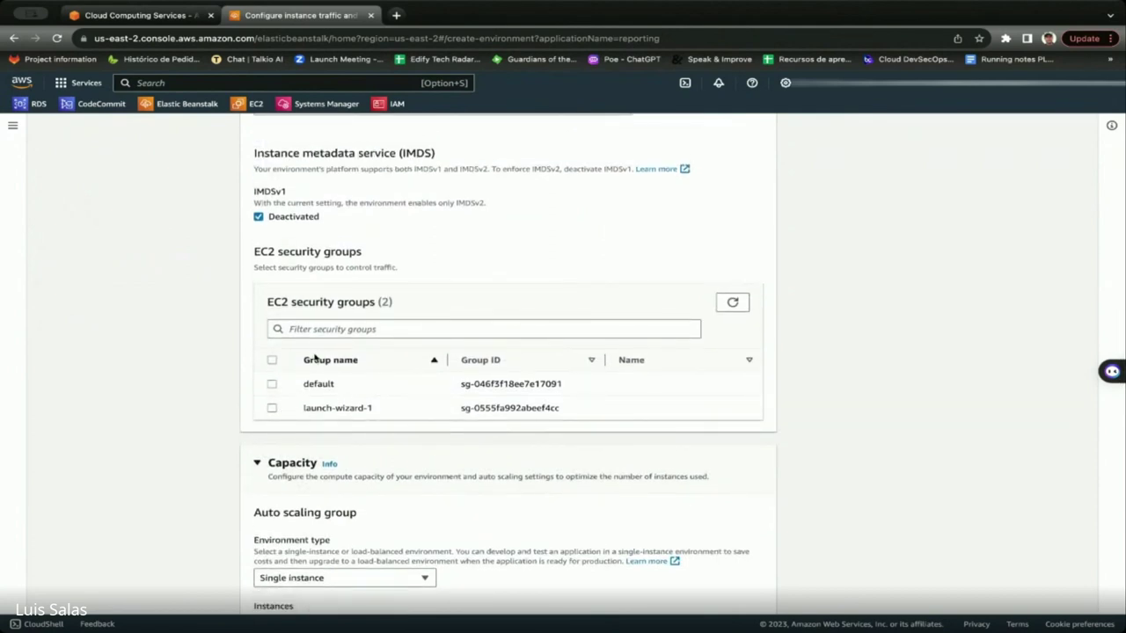
pyautogui.click(272, 410)
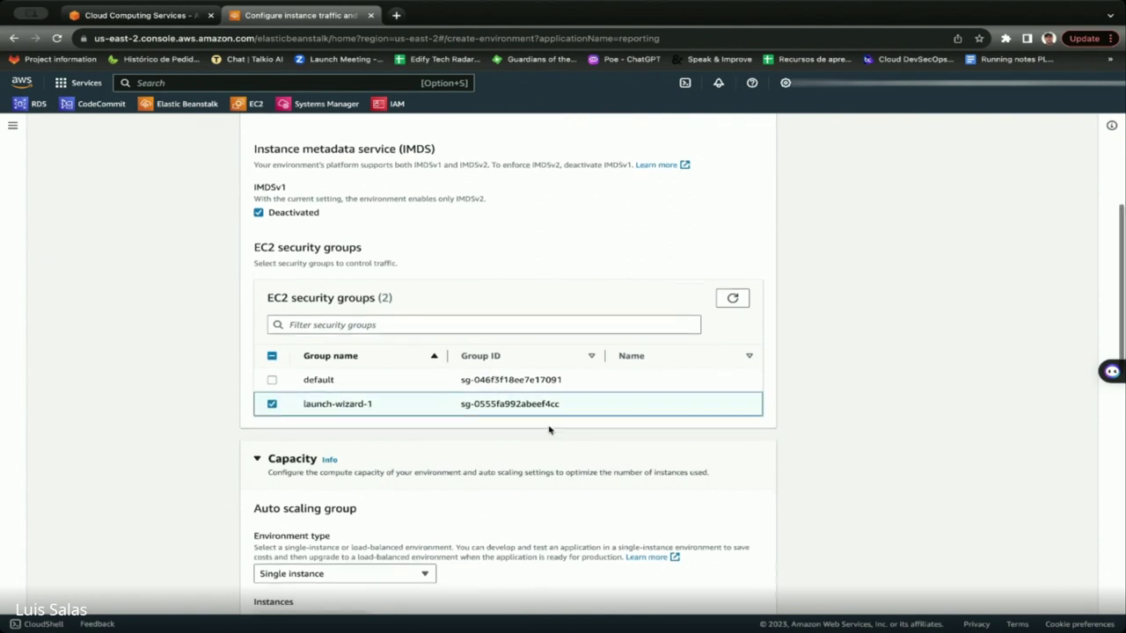
# Make the environment load balanced with a maximum of 2 instances.
pyautogui.scroll(-1, 548, 429)
pyautogui.scroll(-4, 546, 429)
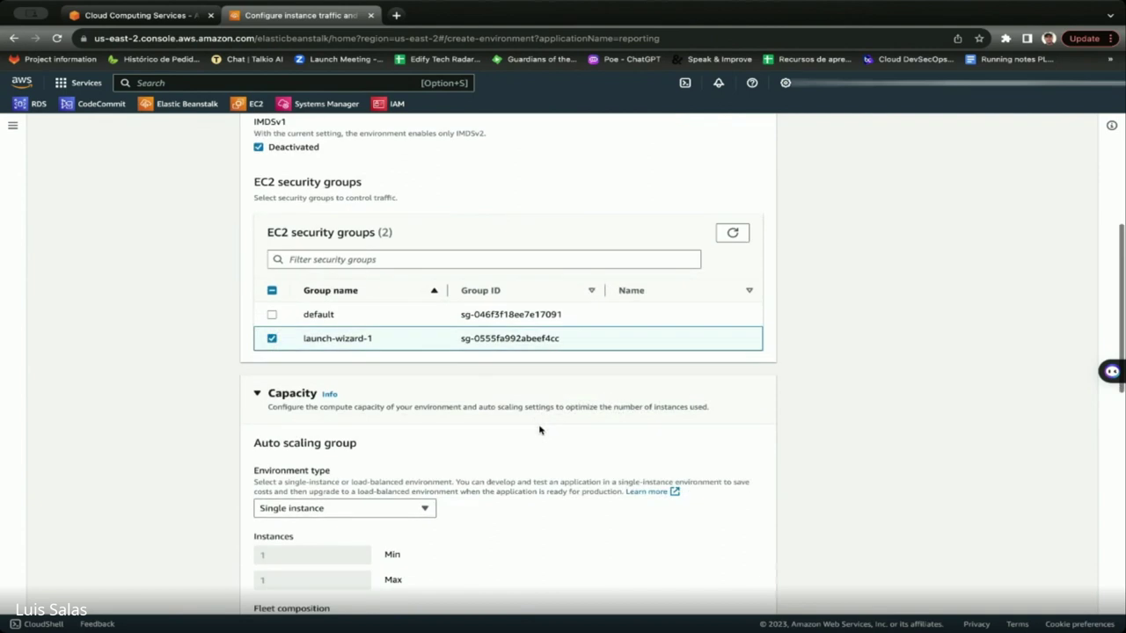
pyautogui.scroll(-2, 368, 468)
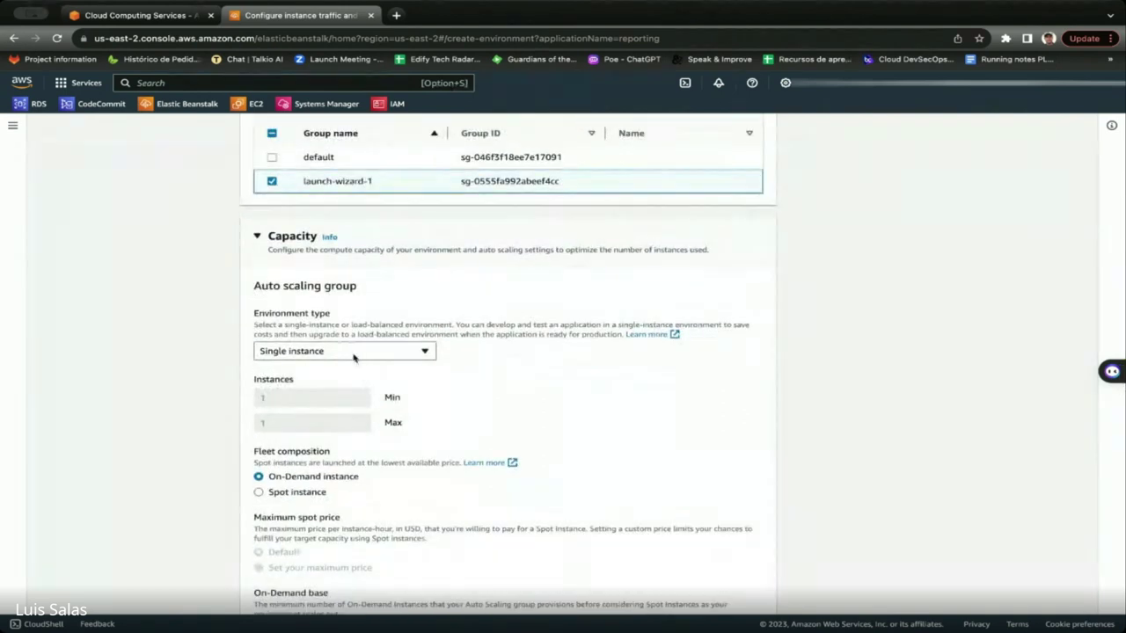
pyautogui.click(354, 357)
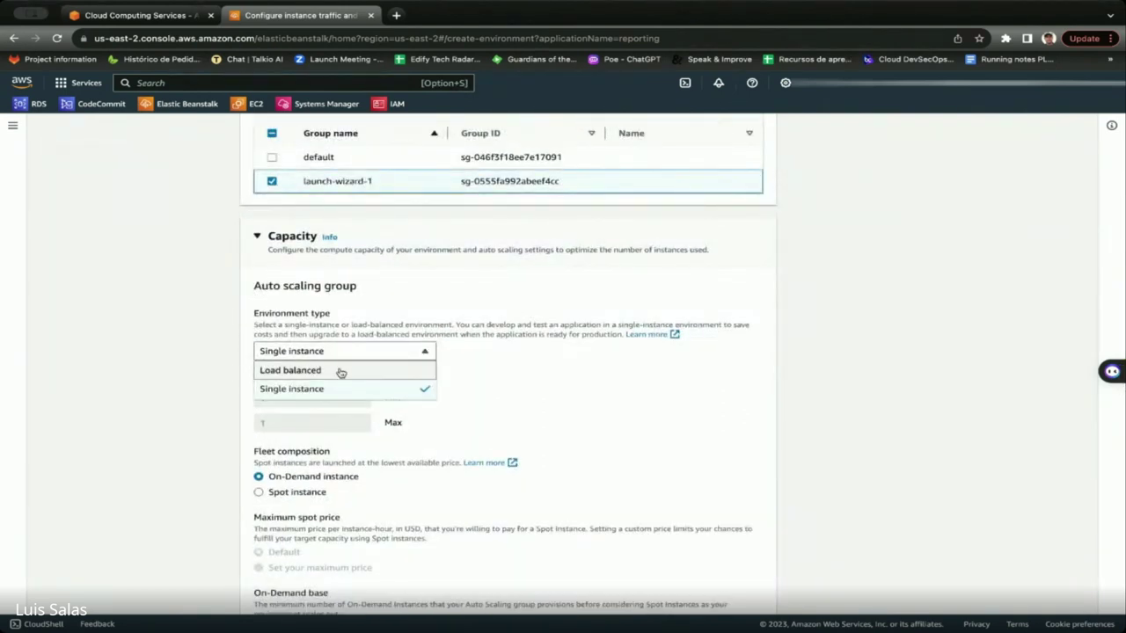
pyautogui.click(341, 372)
pyautogui.moveTo(273, 424); pyautogui.dragTo(244, 427)
pyautogui.write('2')
pyautogui.click(658, 418)
# Try arm64 architecture, then return the instances to x86_64.
pyautogui.scroll(-1, 651, 422)
pyautogui.scroll(-2, 649, 425)
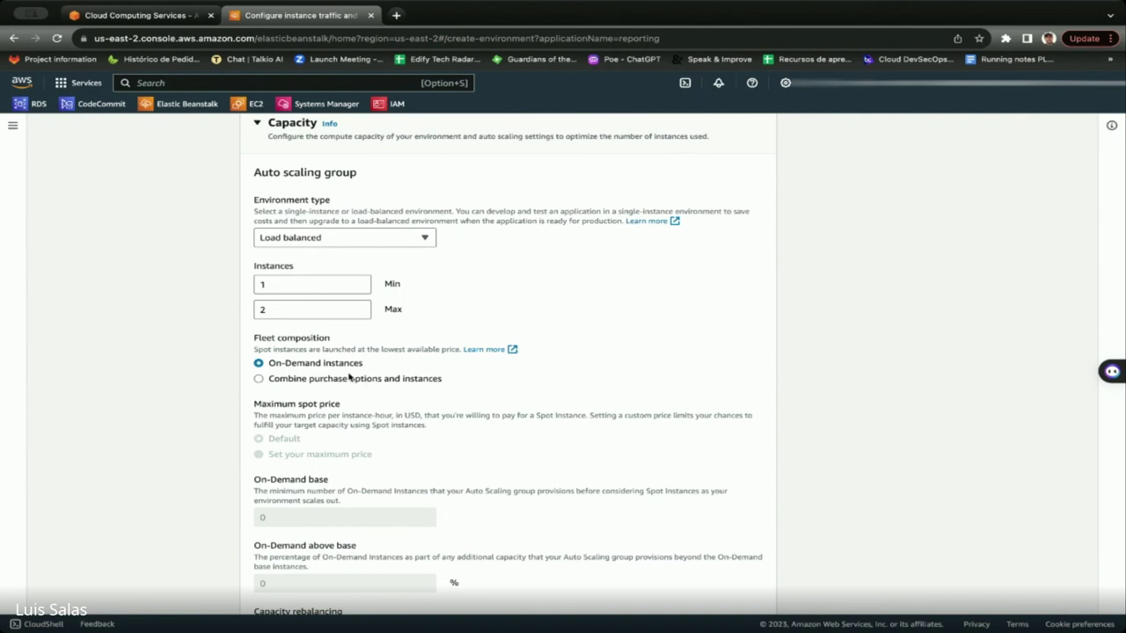
pyautogui.scroll(-1, 348, 376)
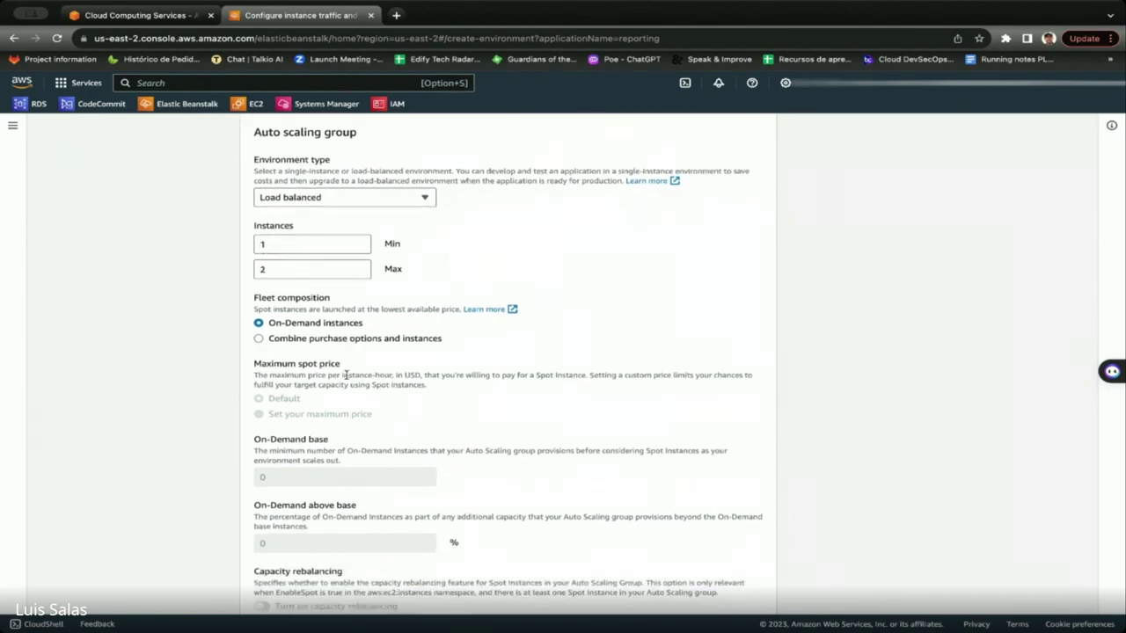
pyautogui.scroll(-1, 346, 377)
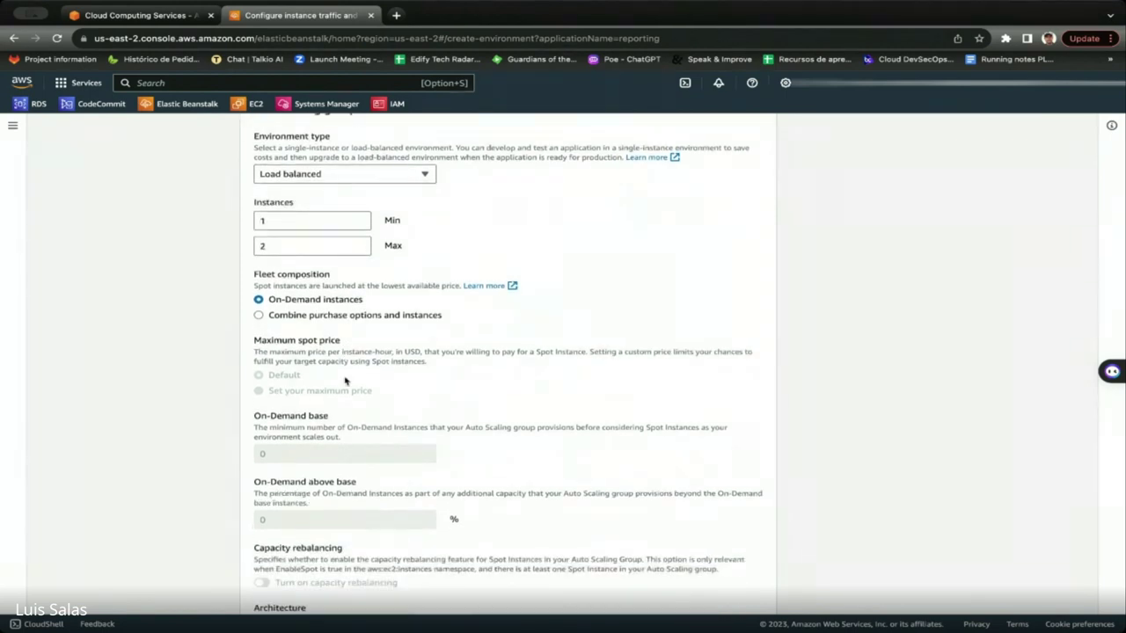
pyautogui.scroll(-4, 345, 380)
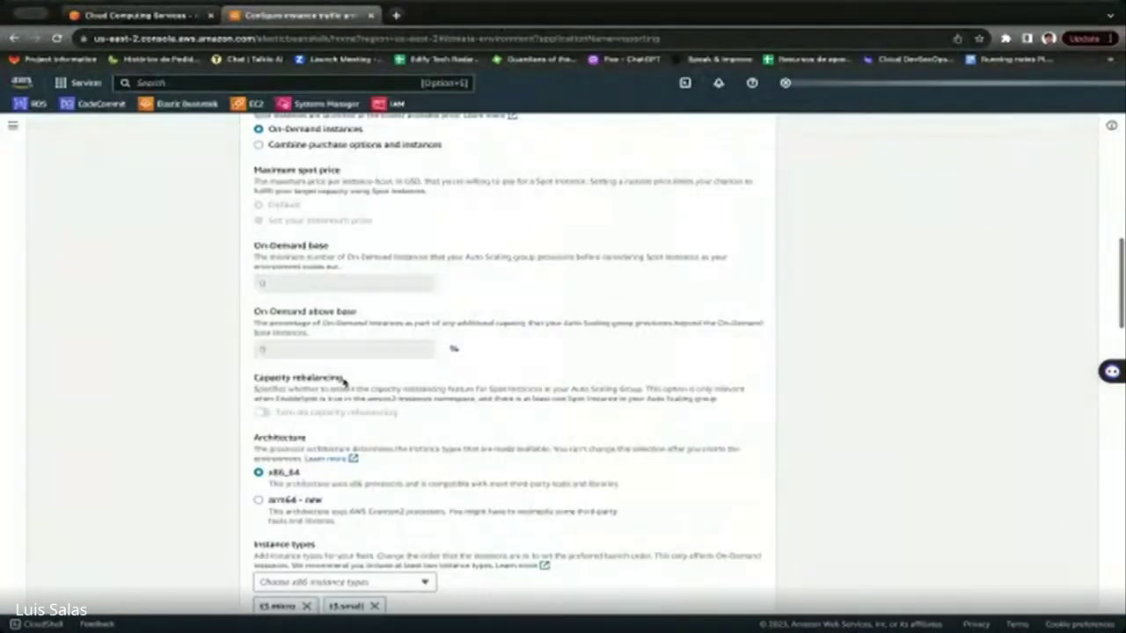
pyautogui.scroll(-1, 343, 380)
pyautogui.click(259, 482)
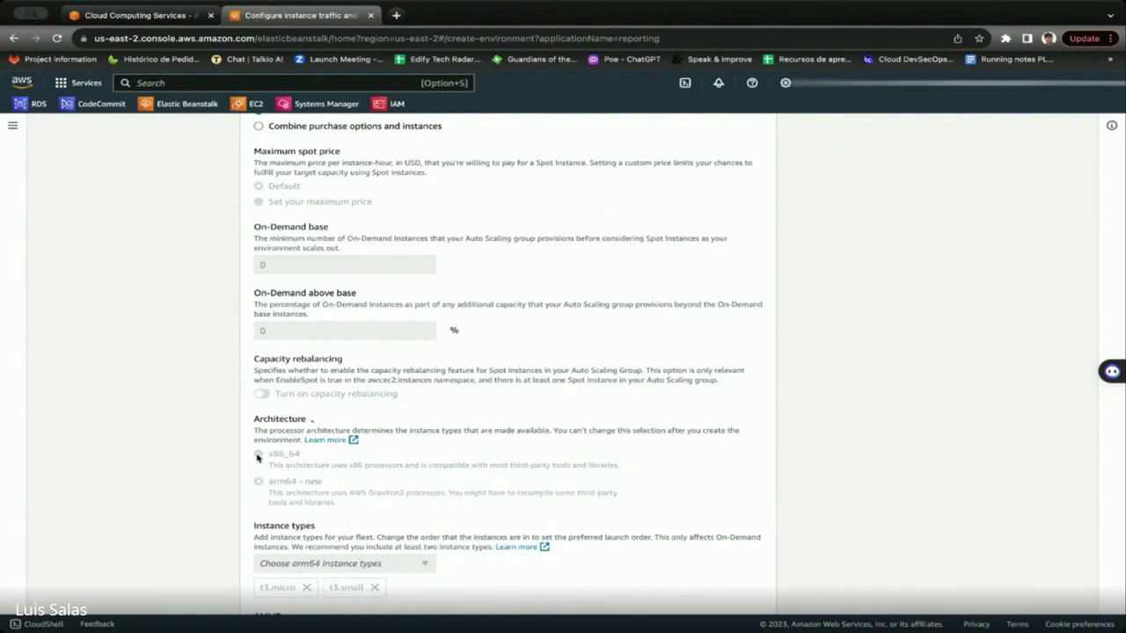
pyautogui.click(258, 454)
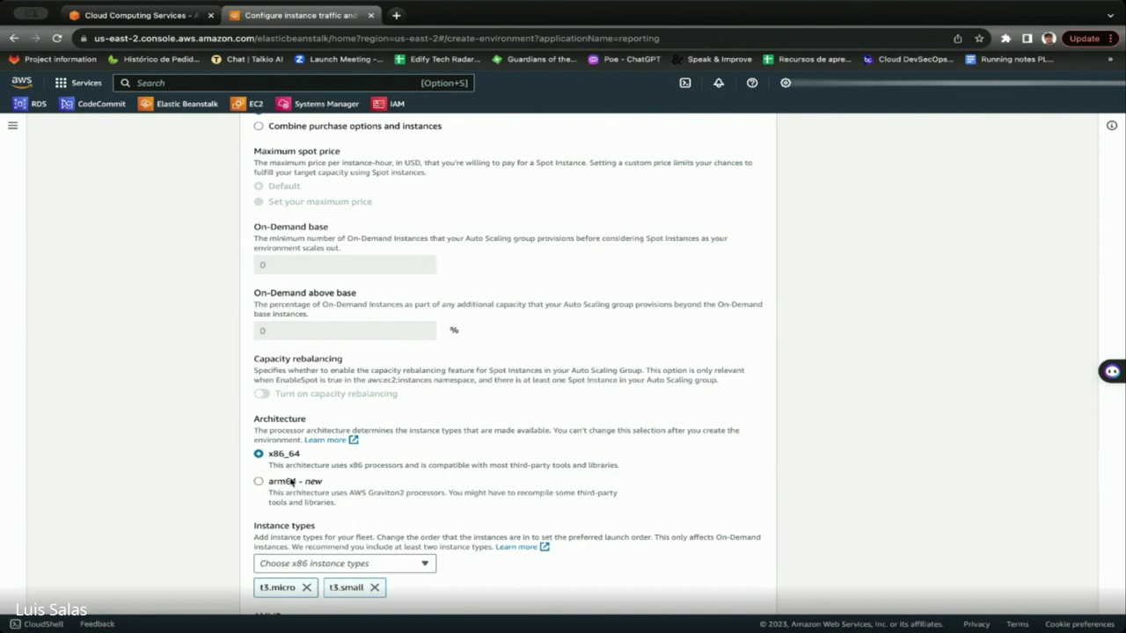
# Scroll down to the scaling trigger settings.
pyautogui.scroll(-1, 450, 426)
pyautogui.scroll(-1, 451, 426)
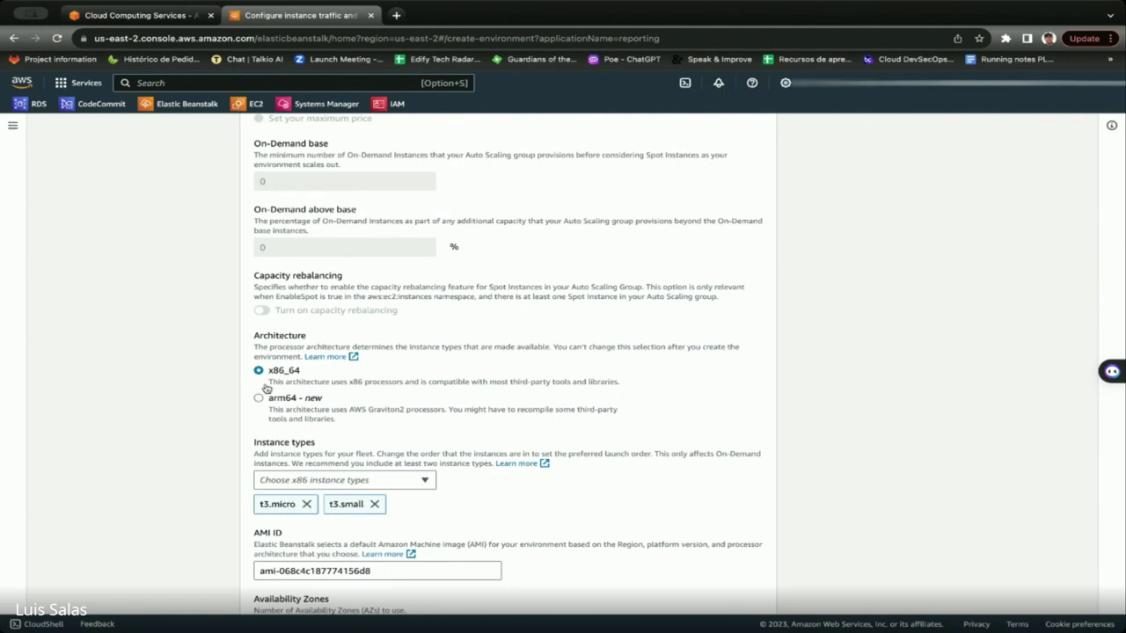
pyautogui.scroll(1, 423, 321)
pyautogui.scroll(-3, 423, 321)
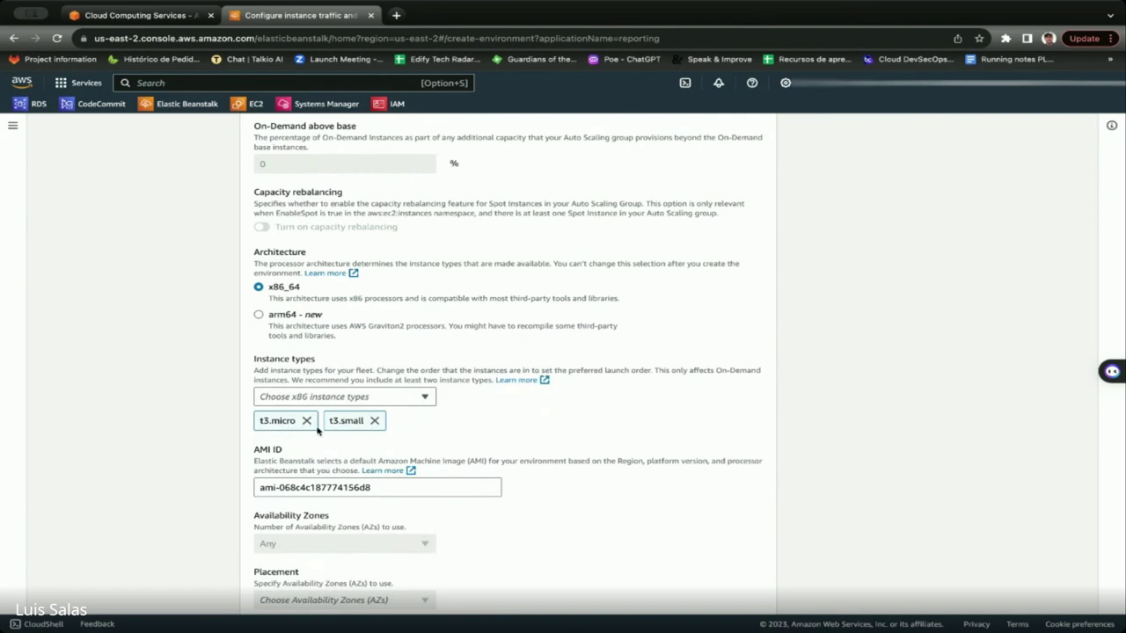
pyautogui.scroll(-4, 359, 436)
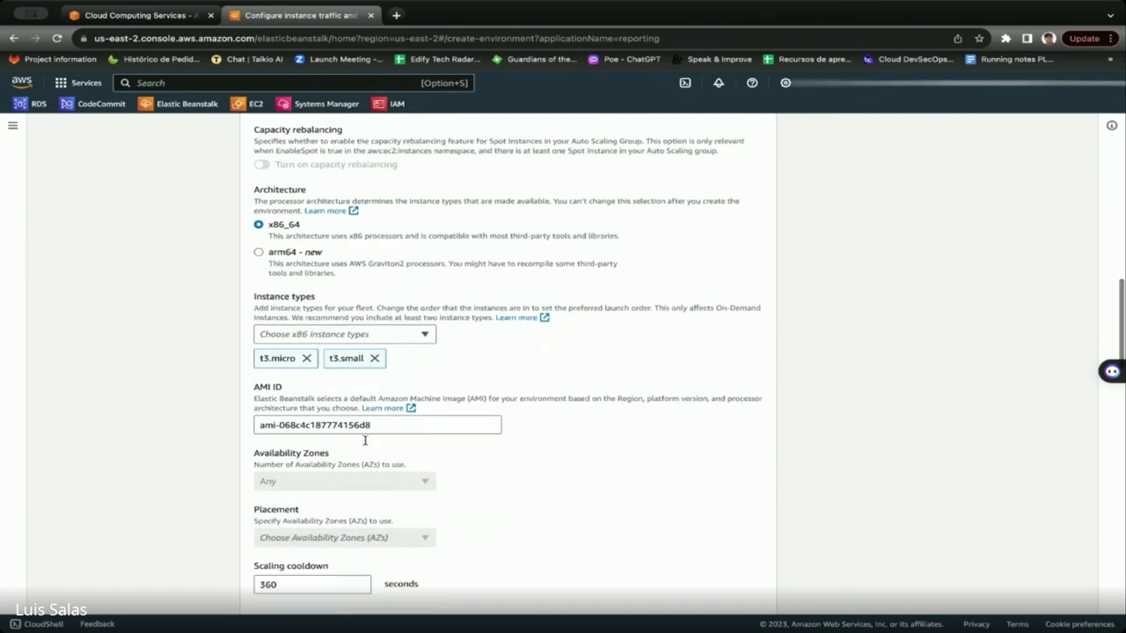
pyautogui.scroll(-1, 365, 446)
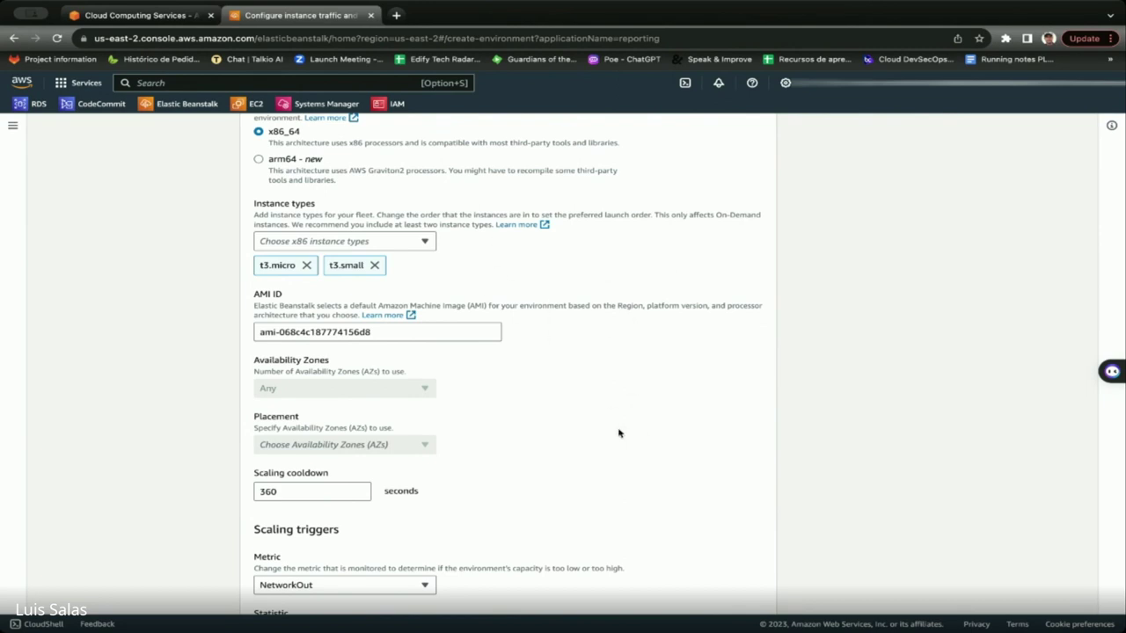
pyautogui.scroll(-2, 619, 433)
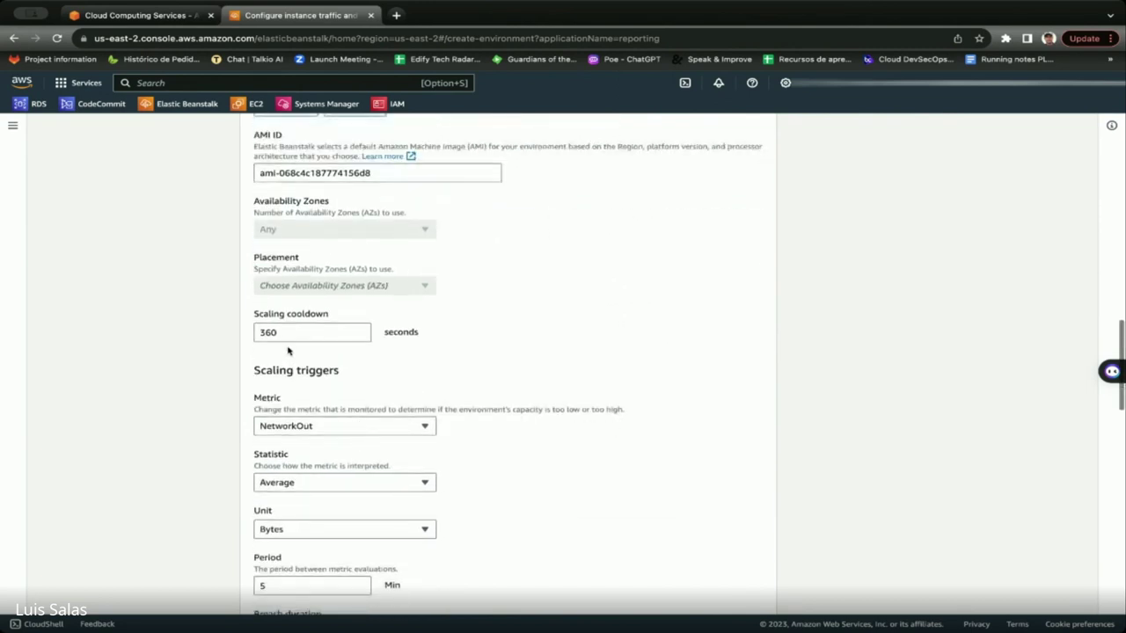
pyautogui.scroll(-1, 606, 324)
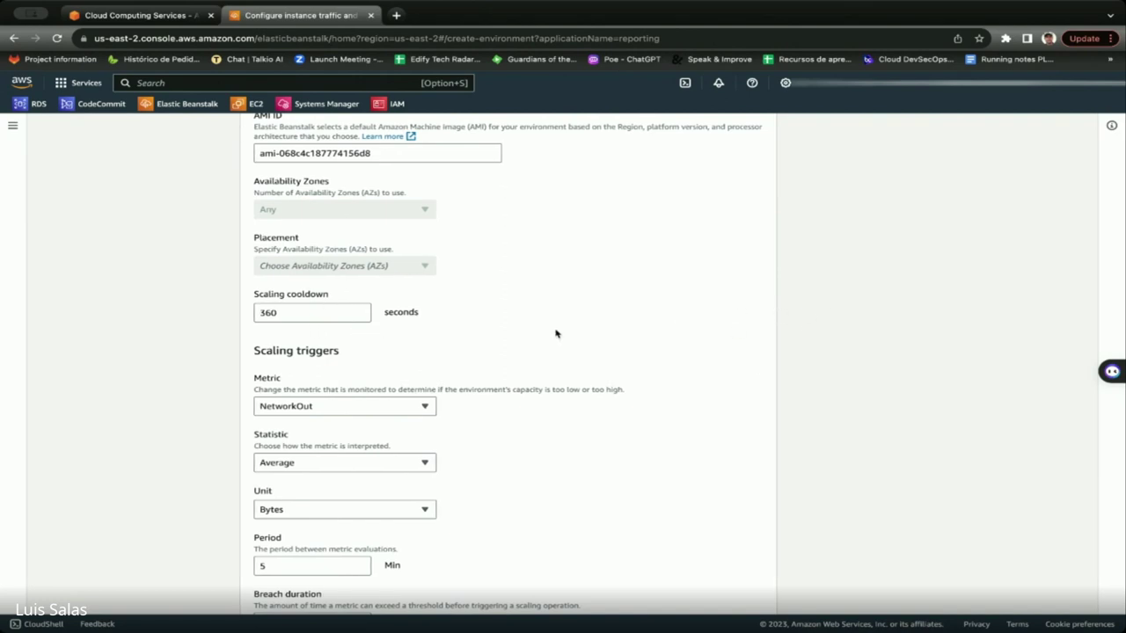
pyautogui.scroll(-3, 572, 464)
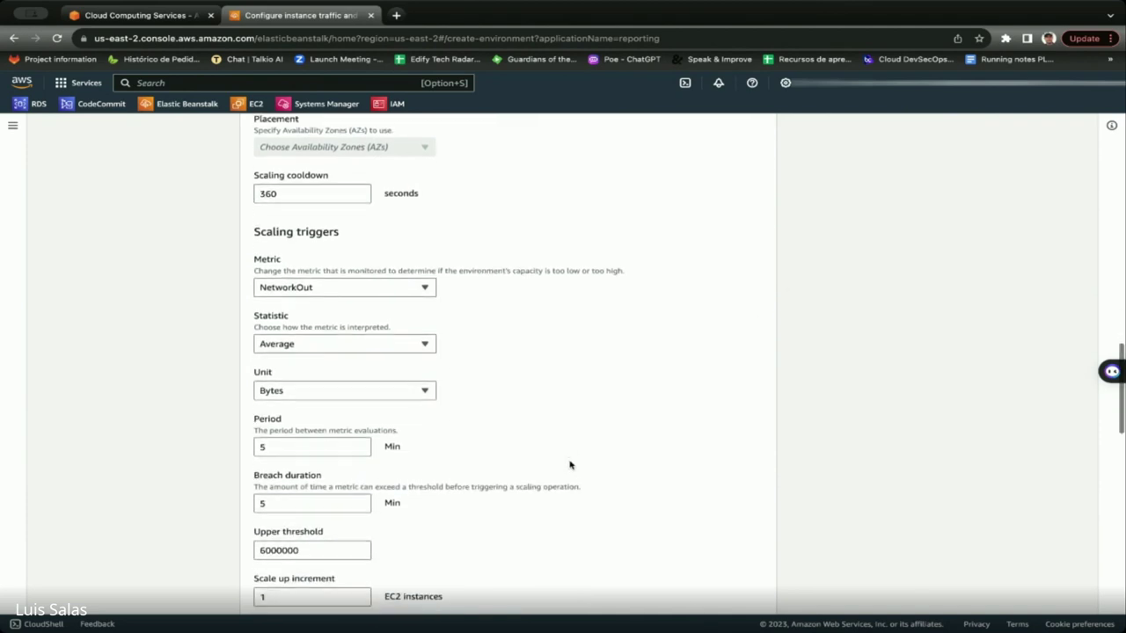
# Make the scaling trigger metric CPUUtilization measured in Percent.
pyautogui.click(300, 275)
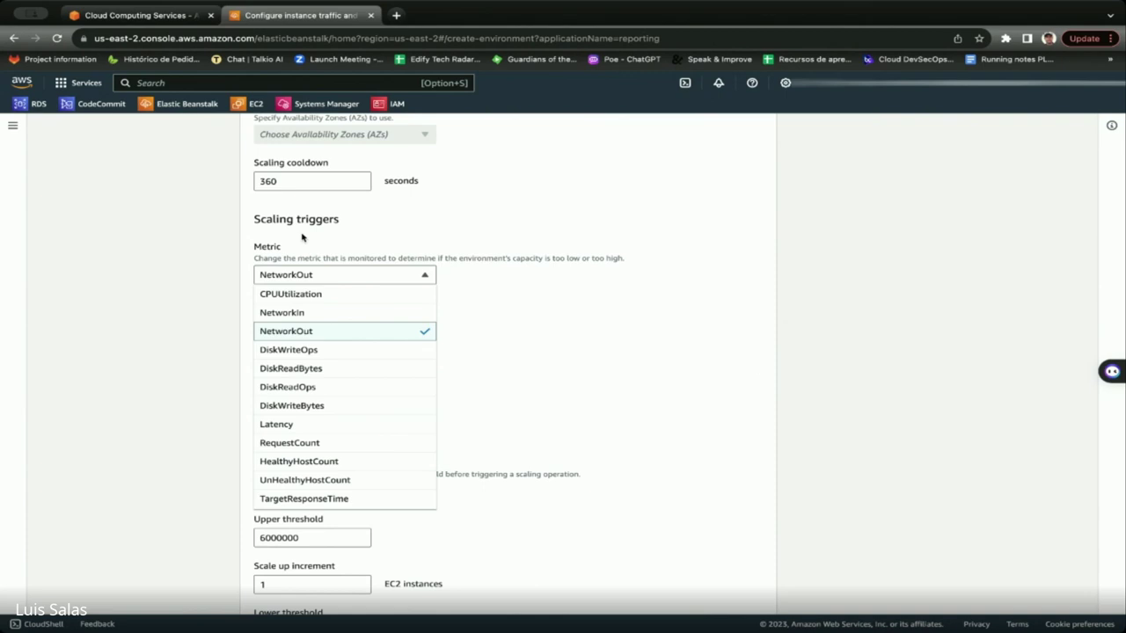
pyautogui.click(295, 296)
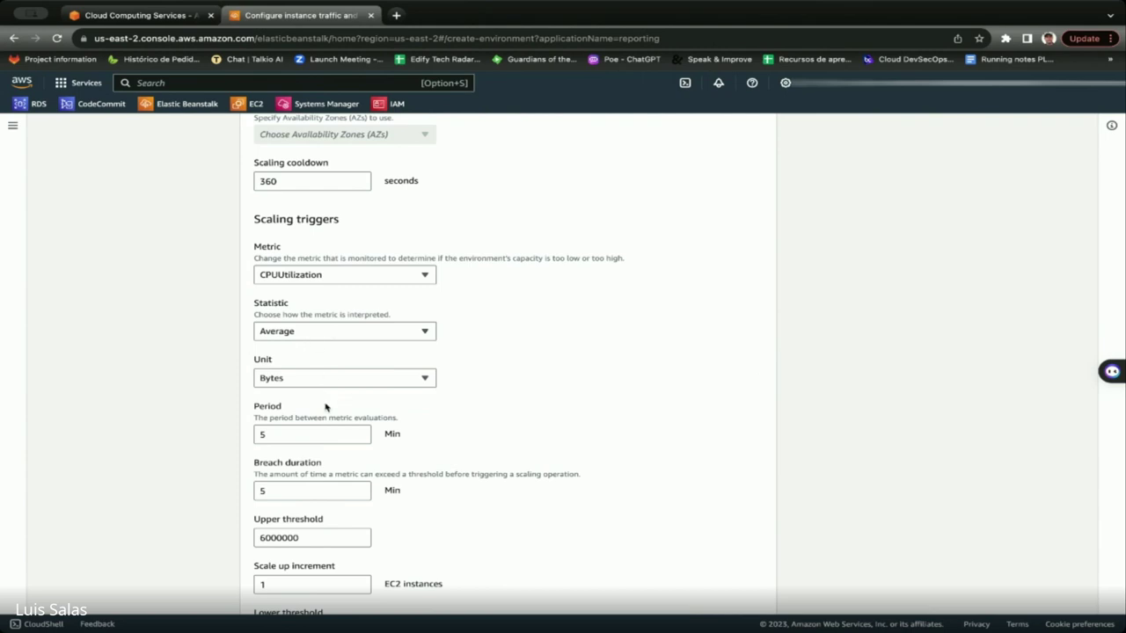
pyautogui.scroll(-1, 405, 358)
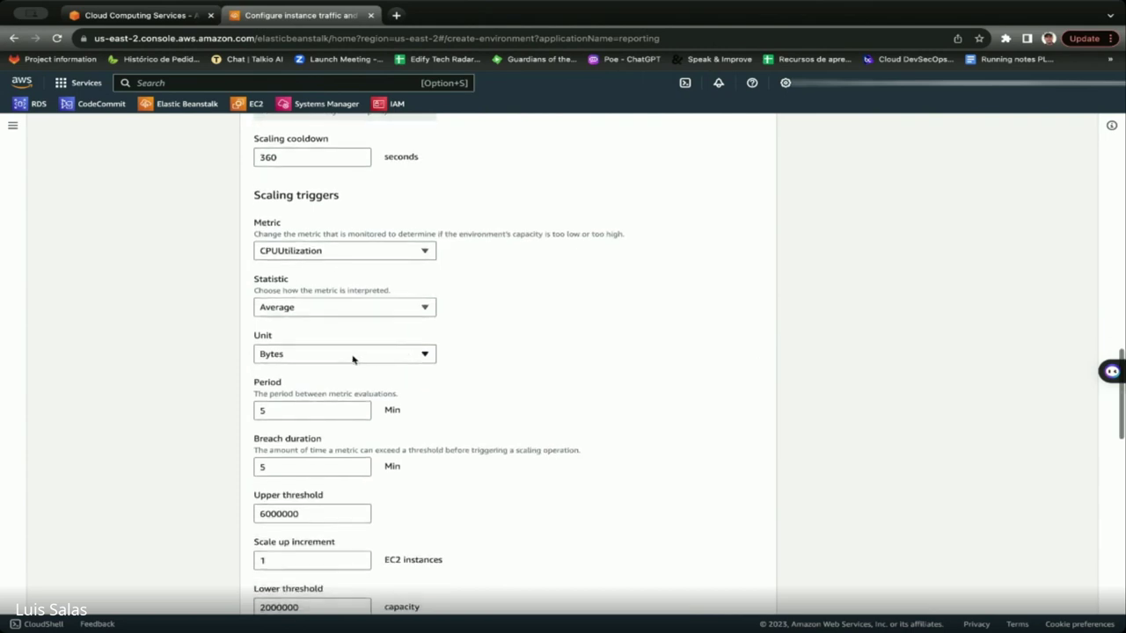
pyautogui.scroll(-1, 352, 359)
pyautogui.click(343, 341)
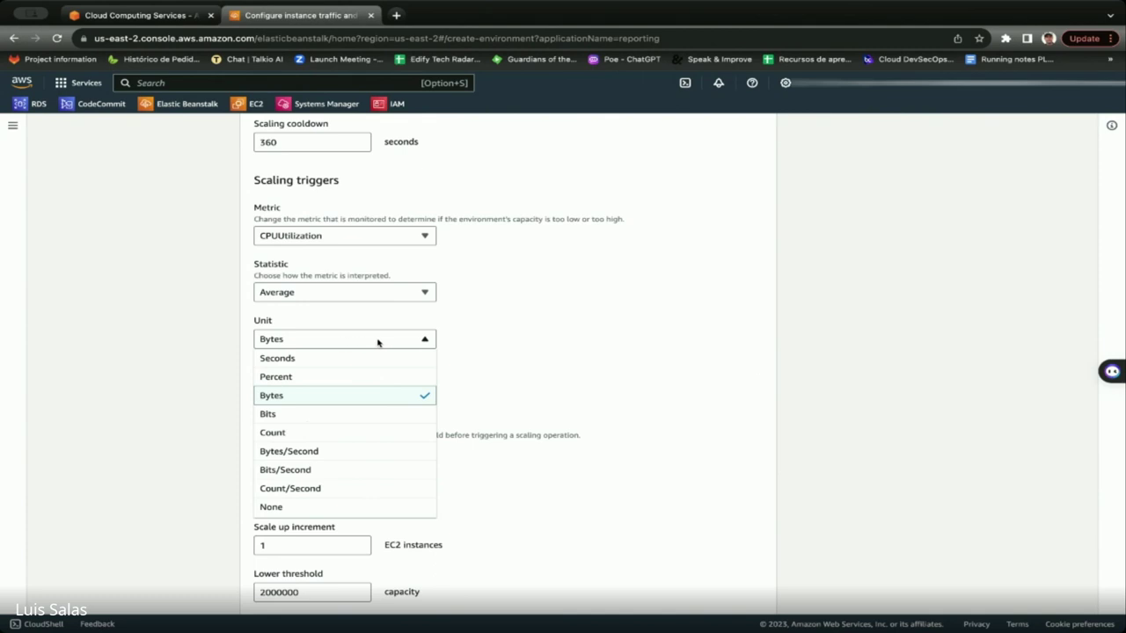
pyautogui.click(286, 376)
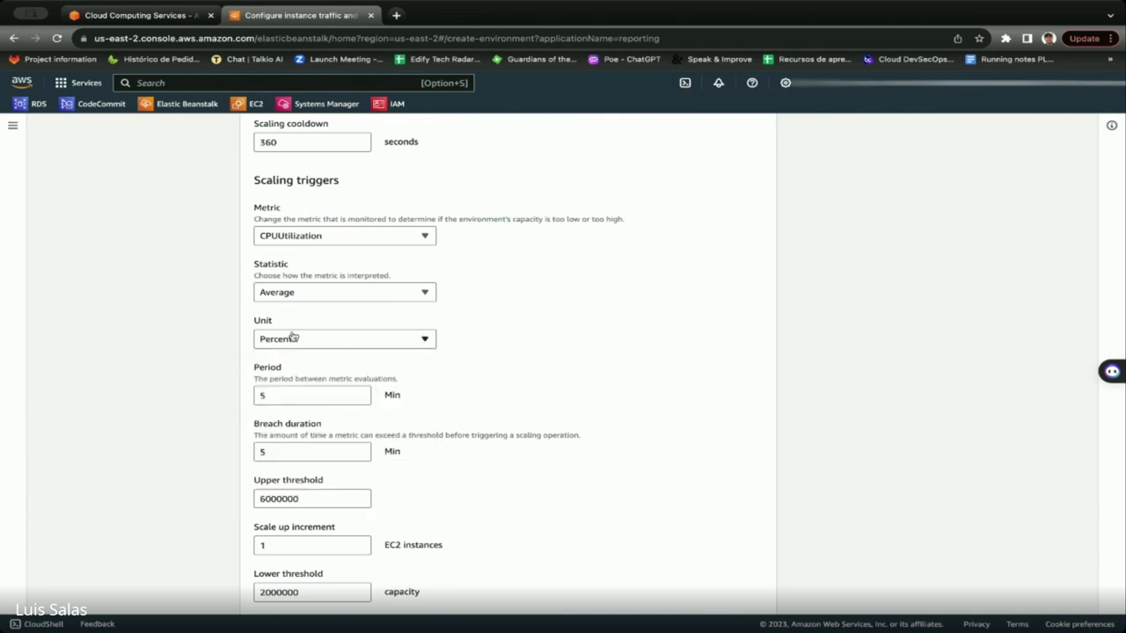
# Set the upper threshold to 75 and the lower threshold to 30.
pyautogui.scroll(-2, 320, 353)
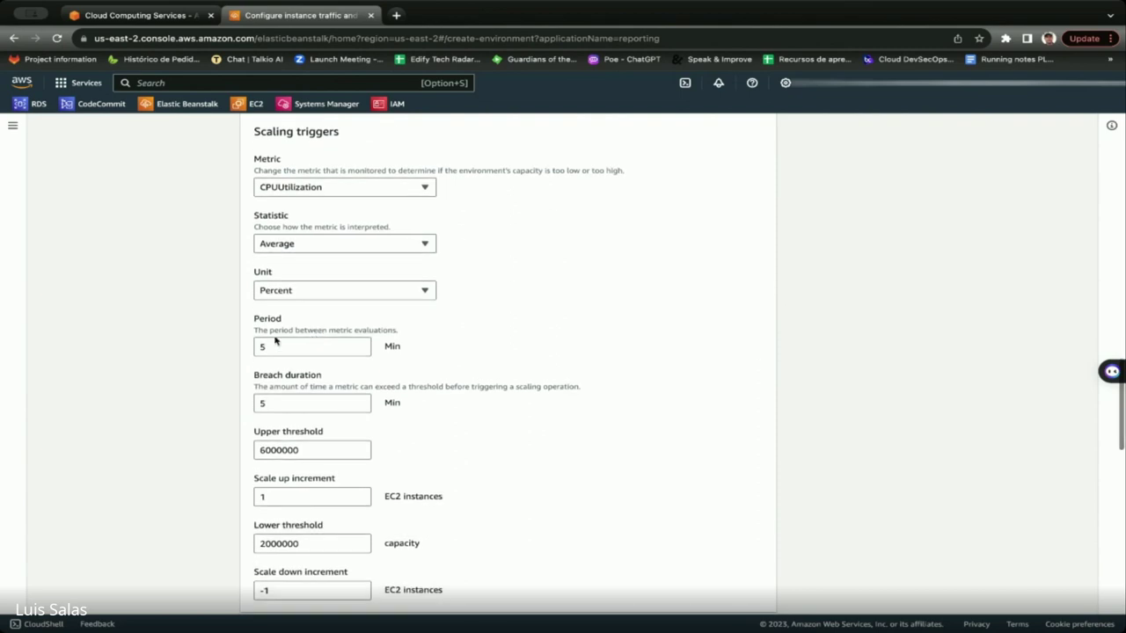
pyautogui.scroll(-2, 352, 370)
pyautogui.moveTo(305, 409); pyautogui.dragTo(210, 403)
pyautogui.write('75')
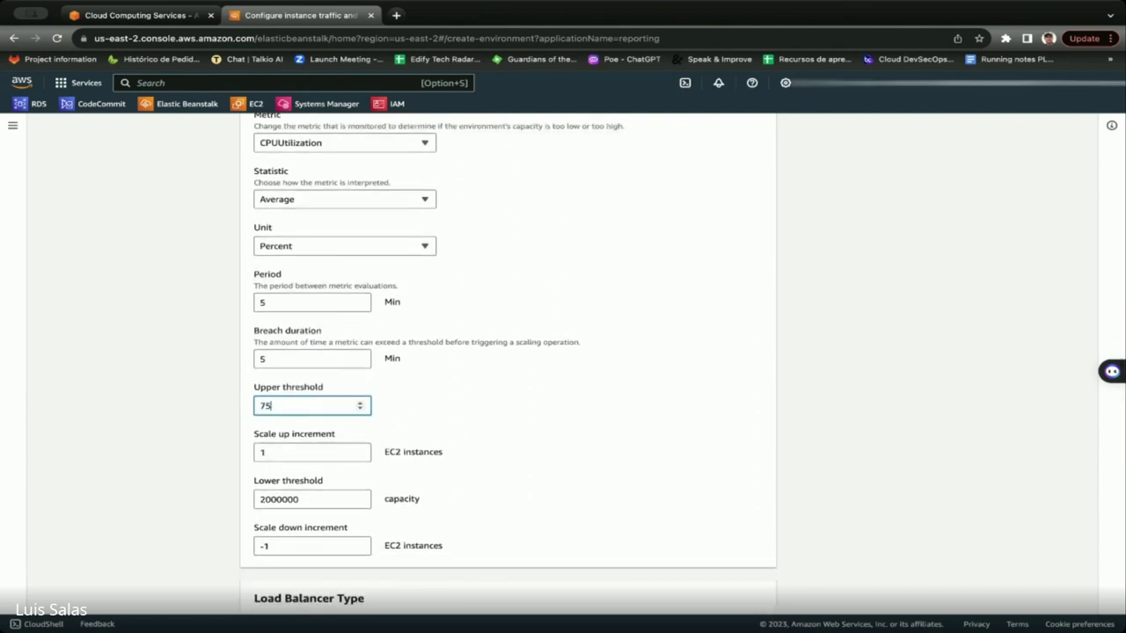
pyautogui.click(314, 500)
pyautogui.moveTo(314, 500); pyautogui.dragTo(219, 493)
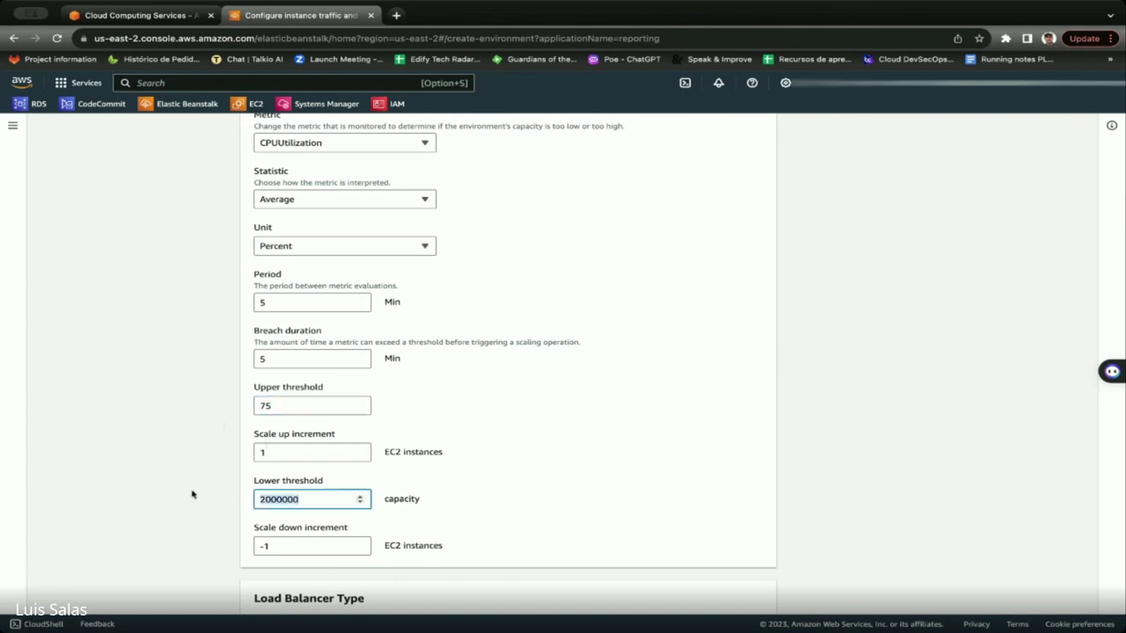
pyautogui.write('30')
pyautogui.click(283, 455)
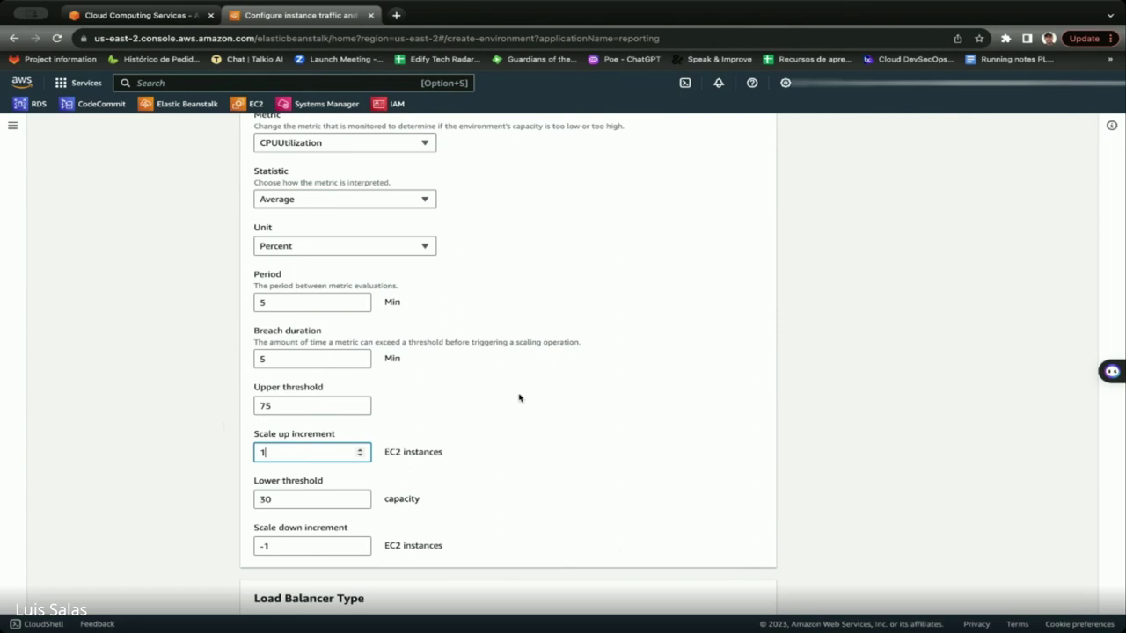
pyautogui.scroll(2, 519, 398)
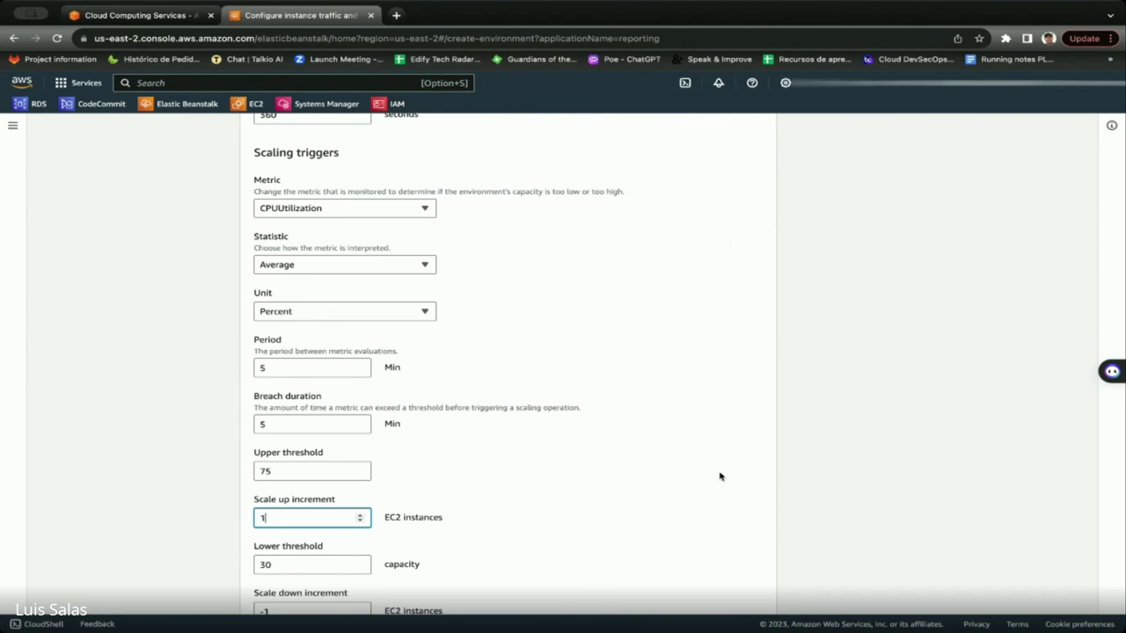
pyautogui.scroll(1, 569, 480)
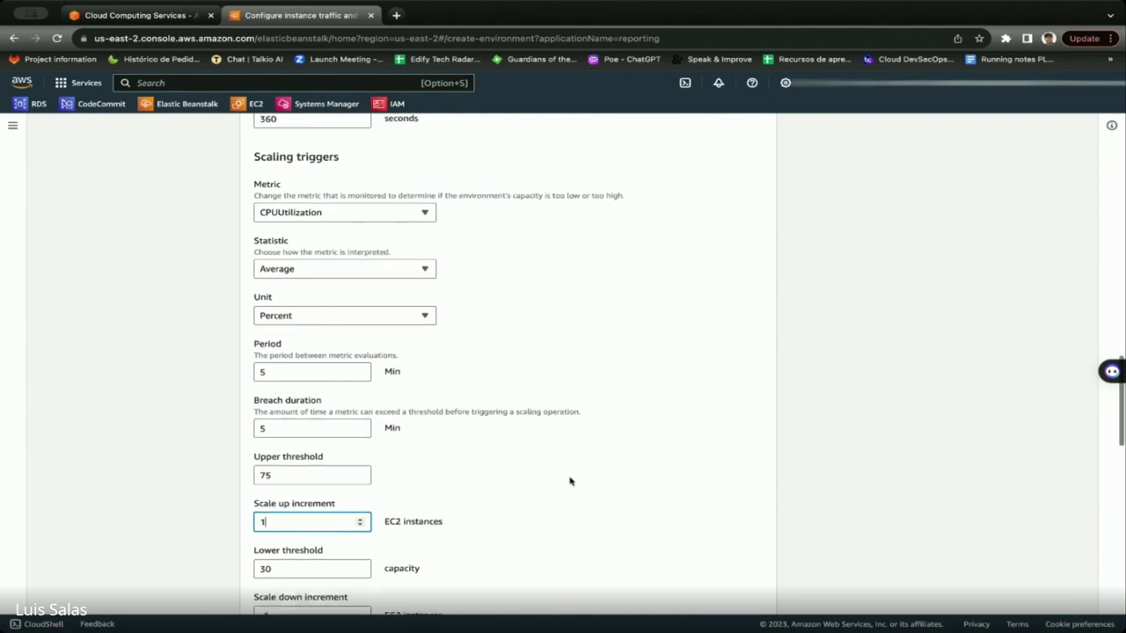
pyautogui.scroll(1, 570, 481)
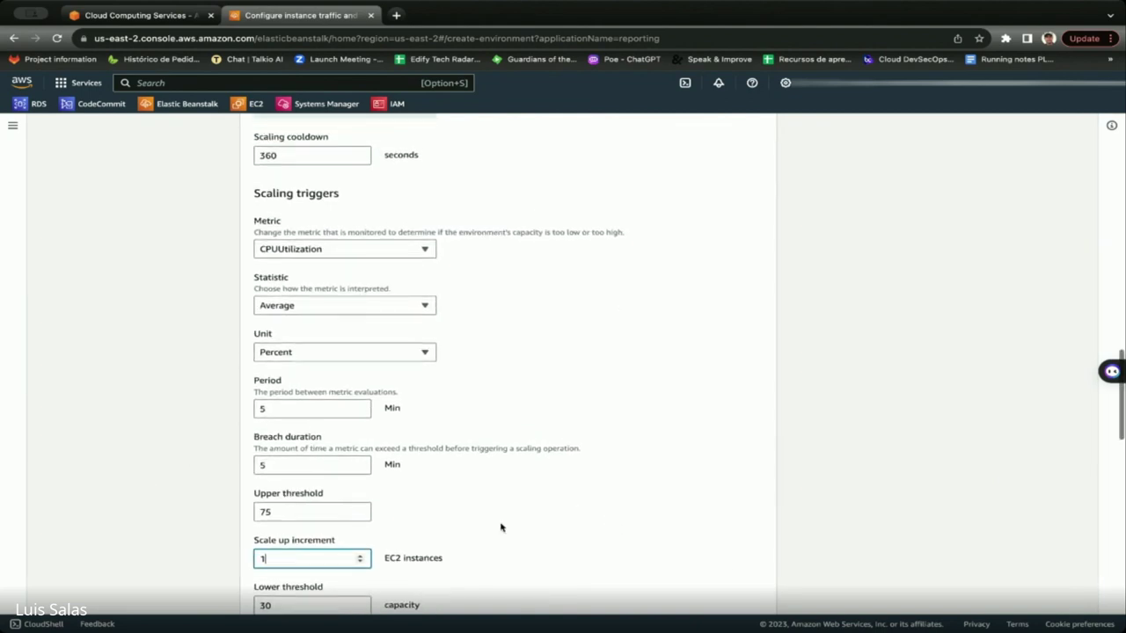
pyautogui.scroll(2, 501, 528)
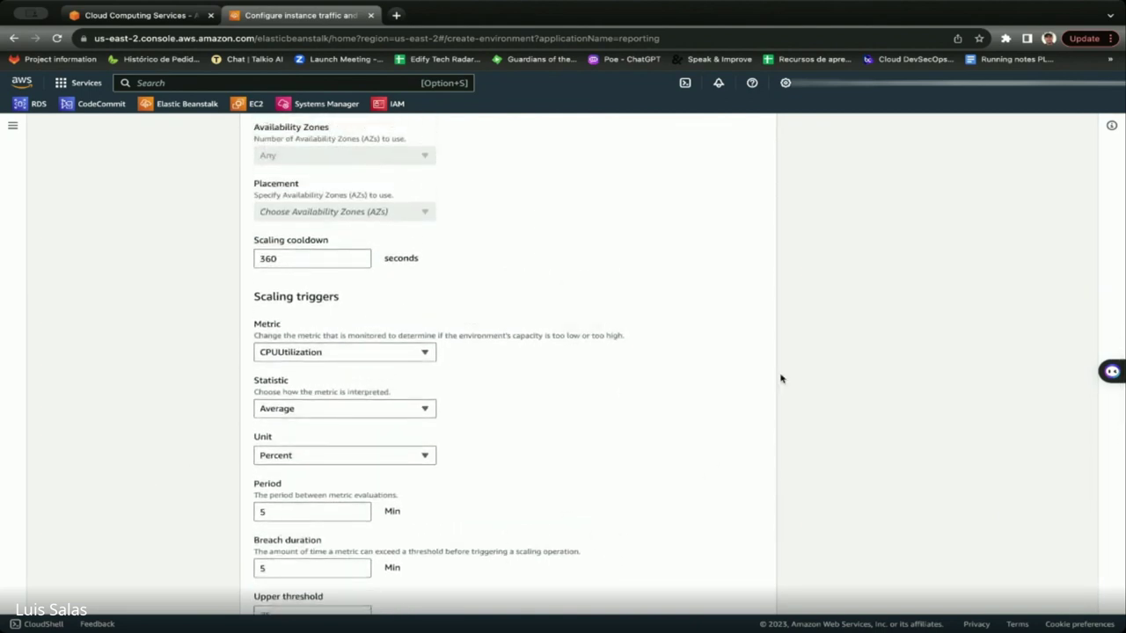
pyautogui.scroll(1, 560, 495)
pyautogui.scroll(-2, 493, 498)
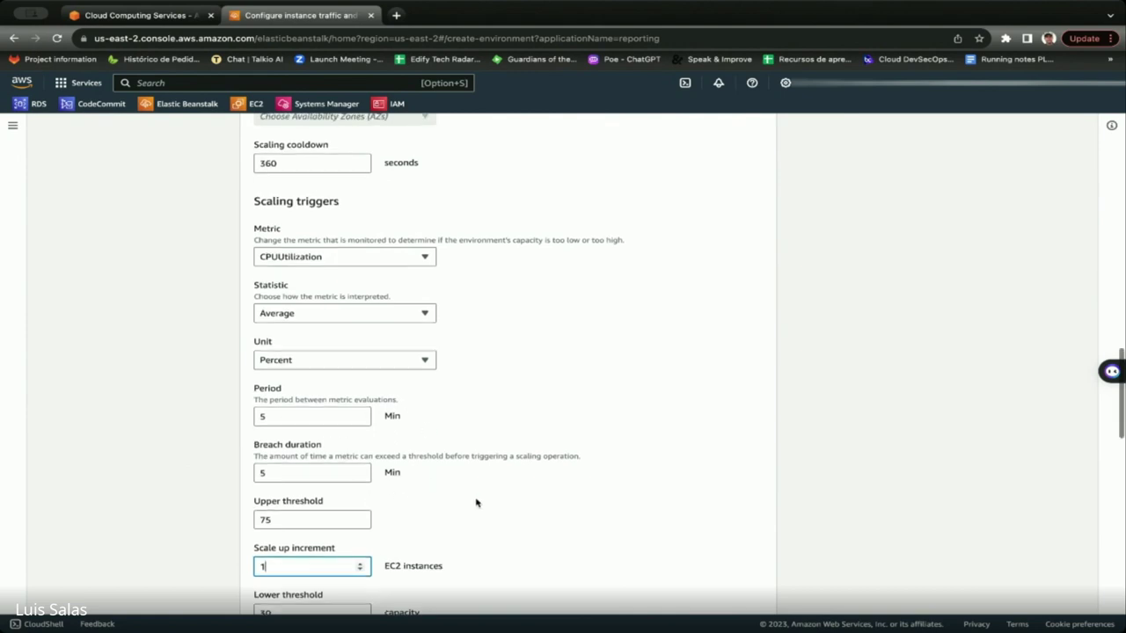
pyautogui.scroll(1, 476, 503)
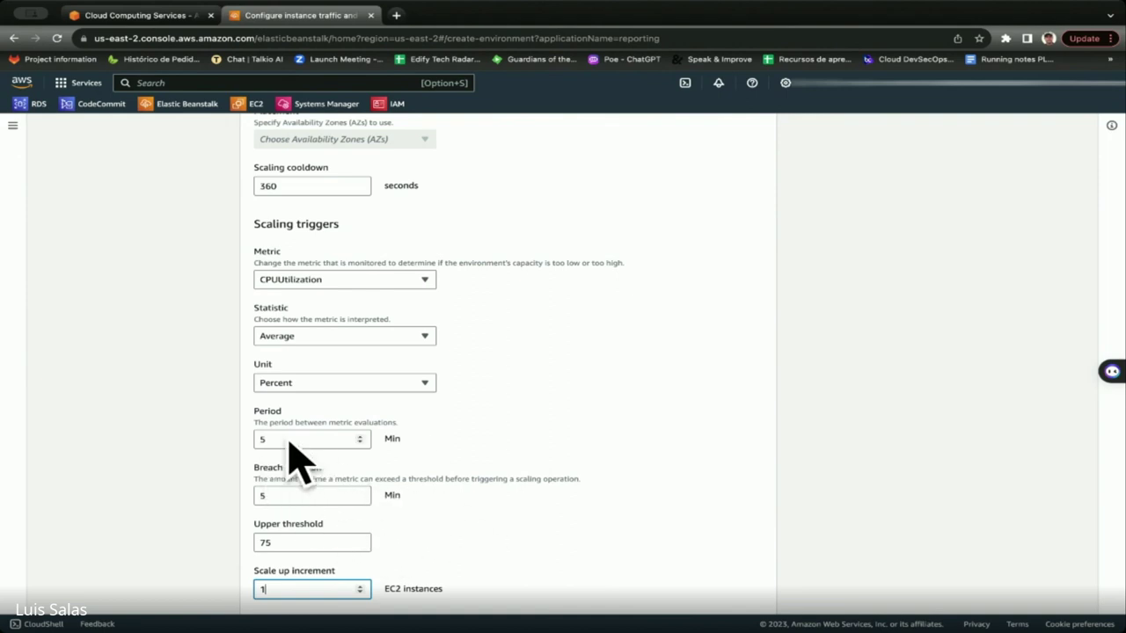
pyautogui.scroll(-1, 432, 476)
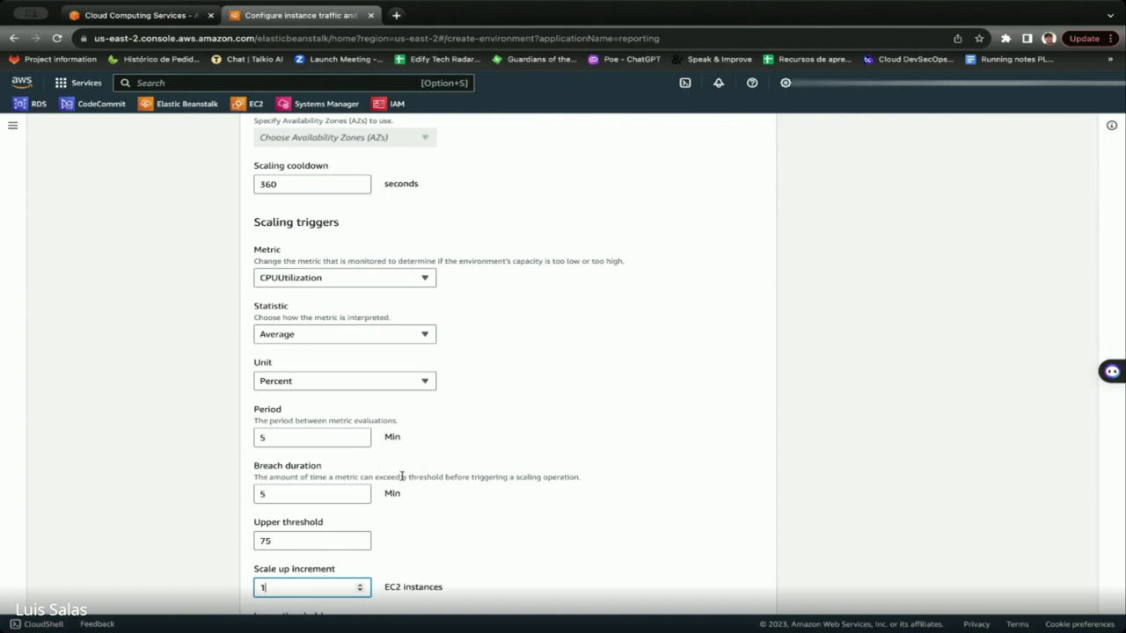
pyautogui.scroll(1, 402, 476)
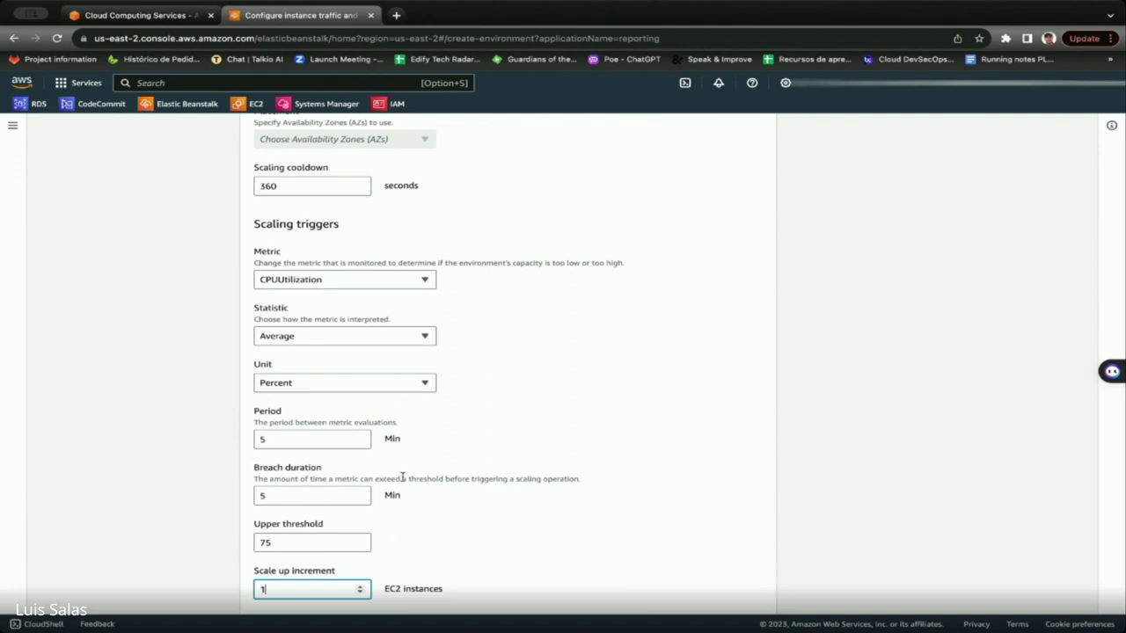
pyautogui.scroll(1, 501, 492)
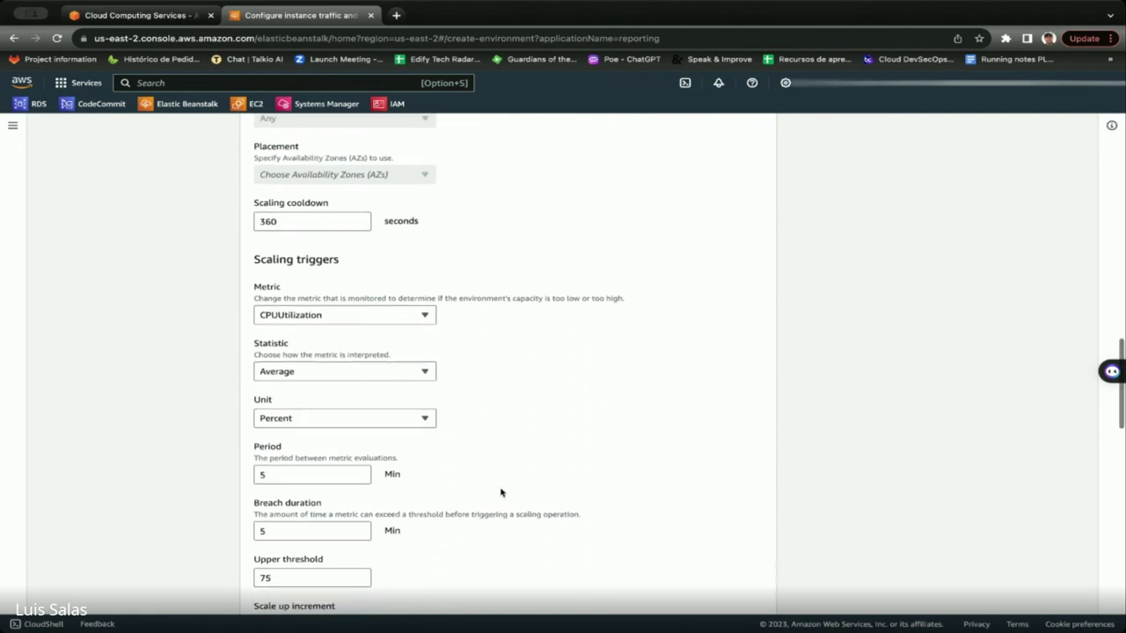
pyautogui.scroll(2, 501, 493)
pyautogui.scroll(4, 501, 492)
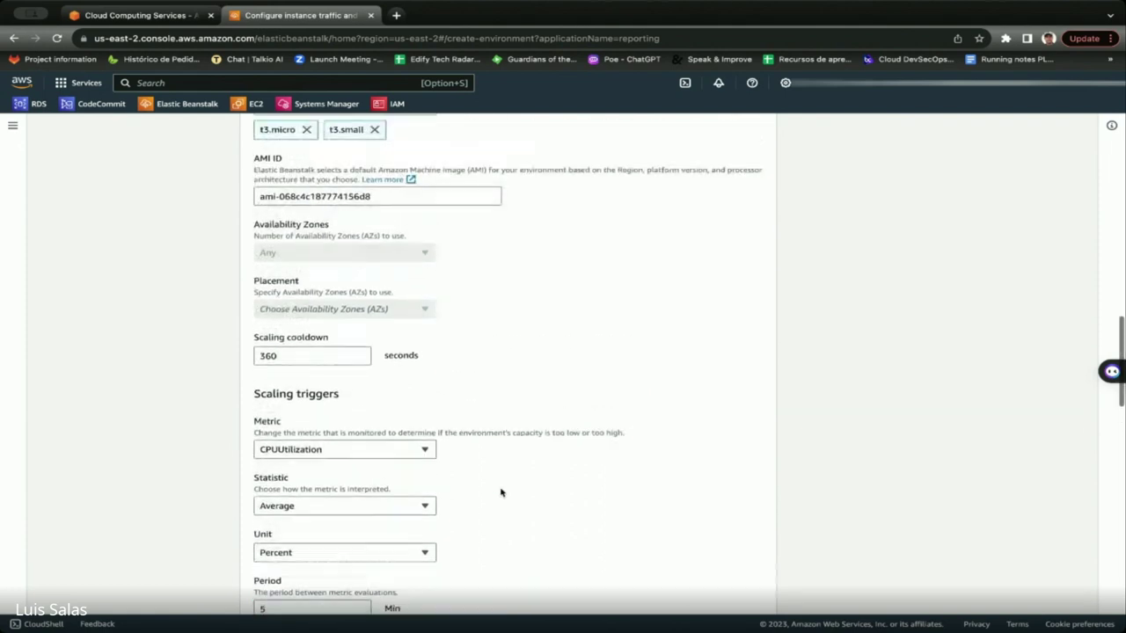
pyautogui.scroll(-15, 502, 493)
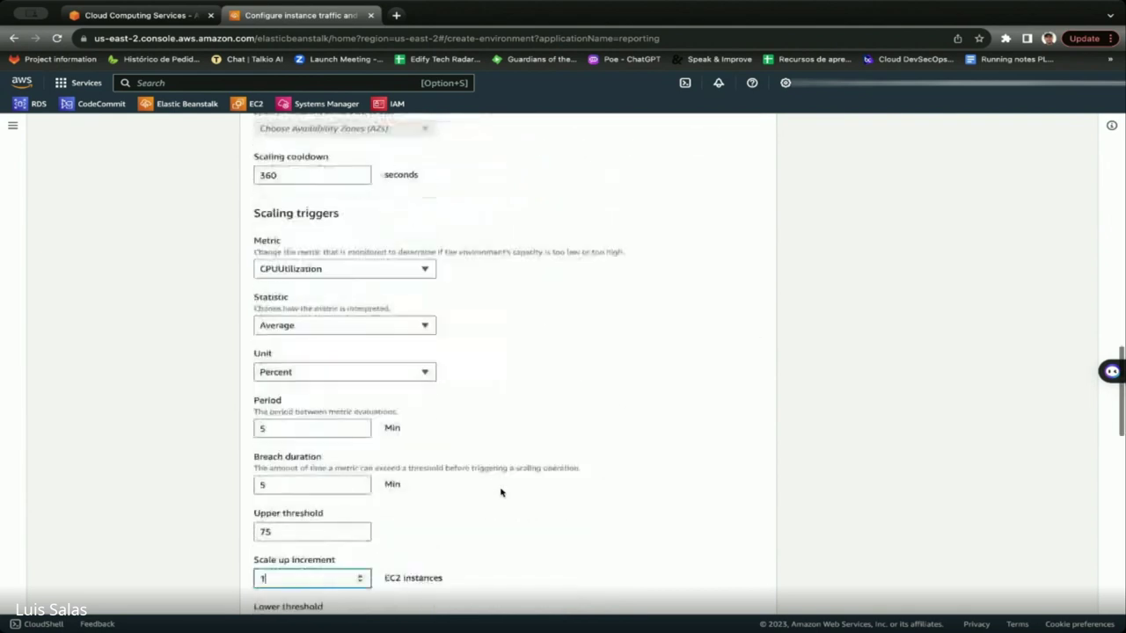
pyautogui.scroll(3, 502, 492)
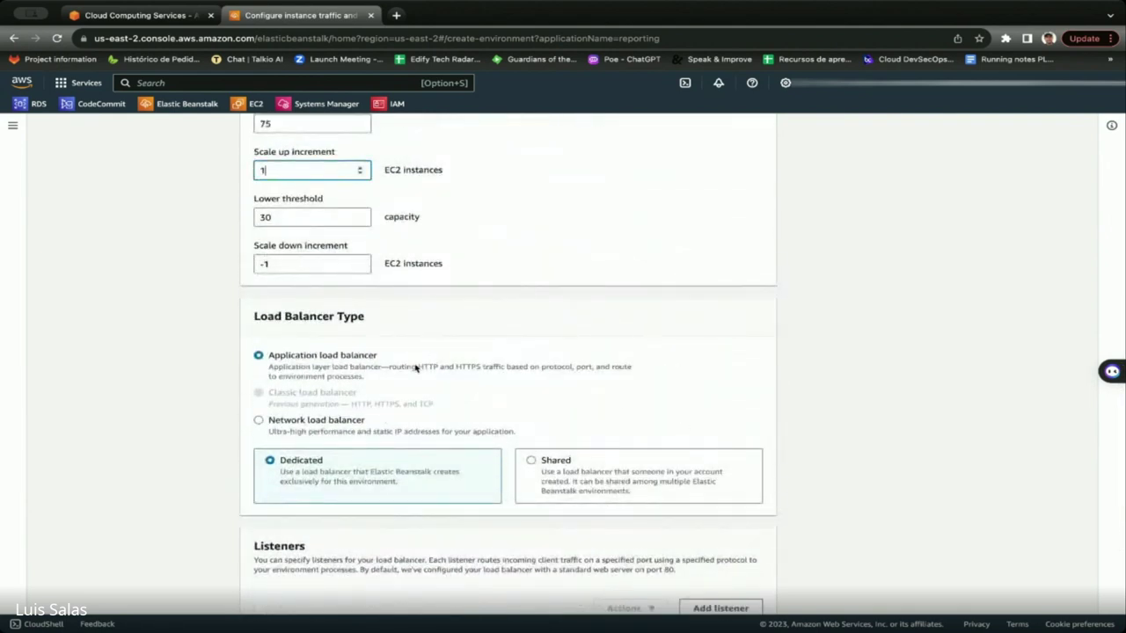
pyautogui.scroll(-3, 387, 486)
pyautogui.scroll(-1, 385, 481)
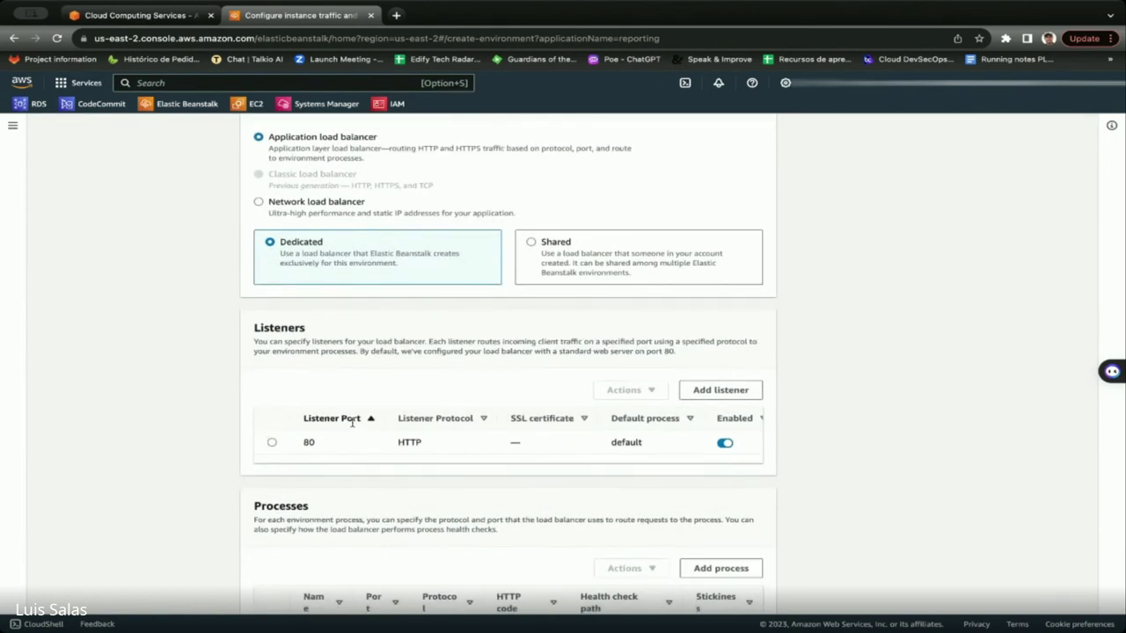
pyautogui.scroll(-5, 361, 432)
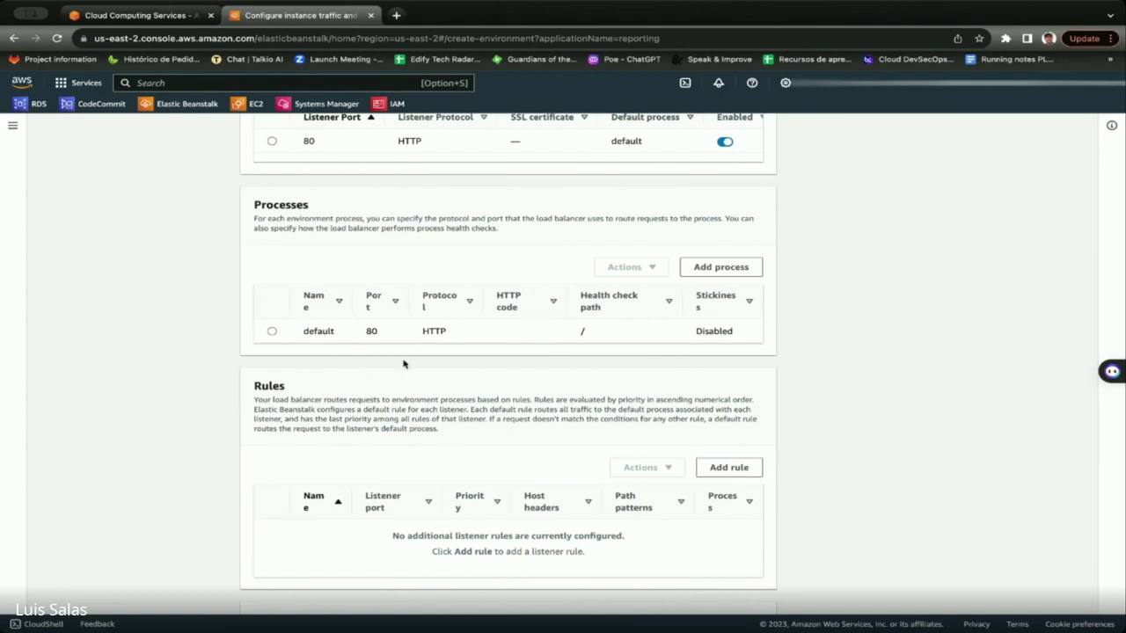
pyautogui.scroll(-1, 505, 364)
pyautogui.scroll(1, 577, 340)
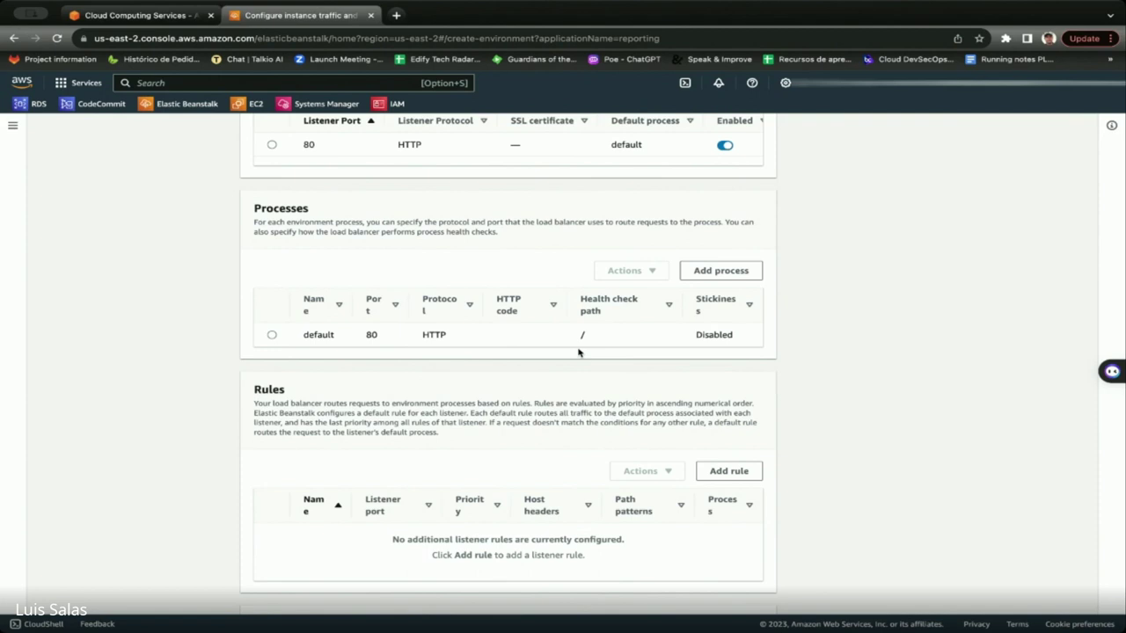
pyautogui.scroll(-5, 578, 352)
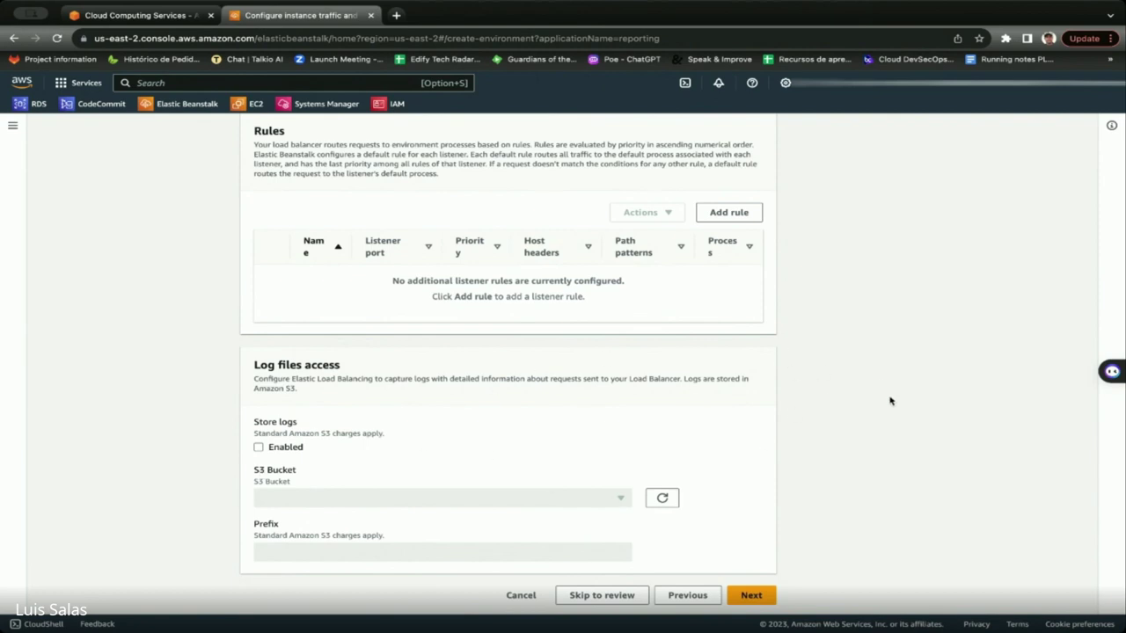
pyautogui.scroll(-1, 890, 401)
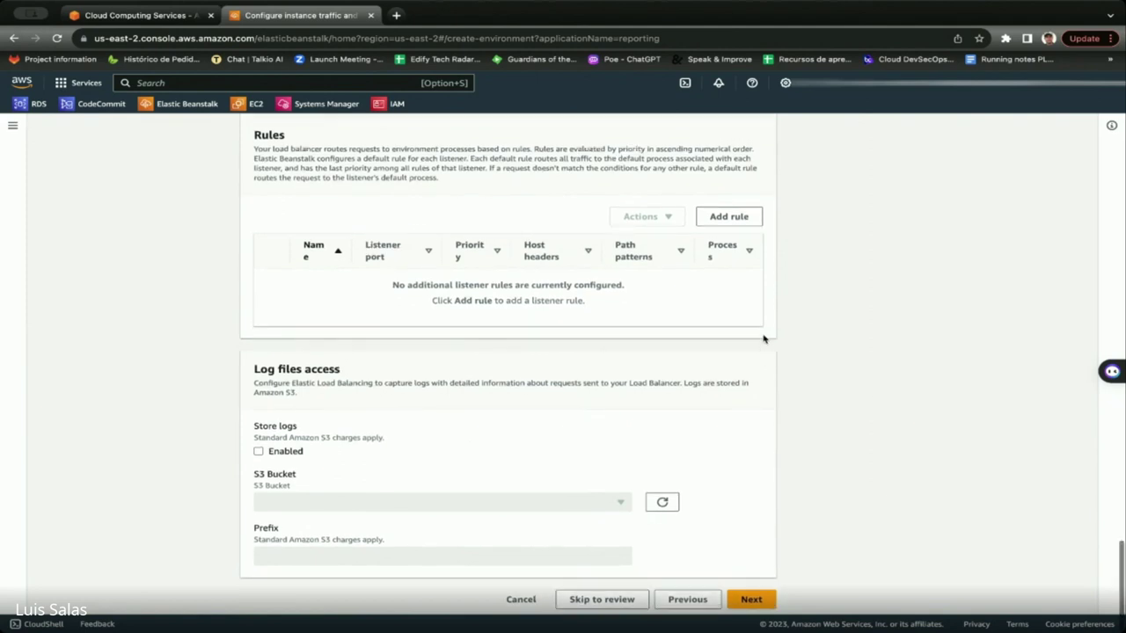
pyautogui.scroll(1, 761, 369)
pyautogui.scroll(1, 775, 349)
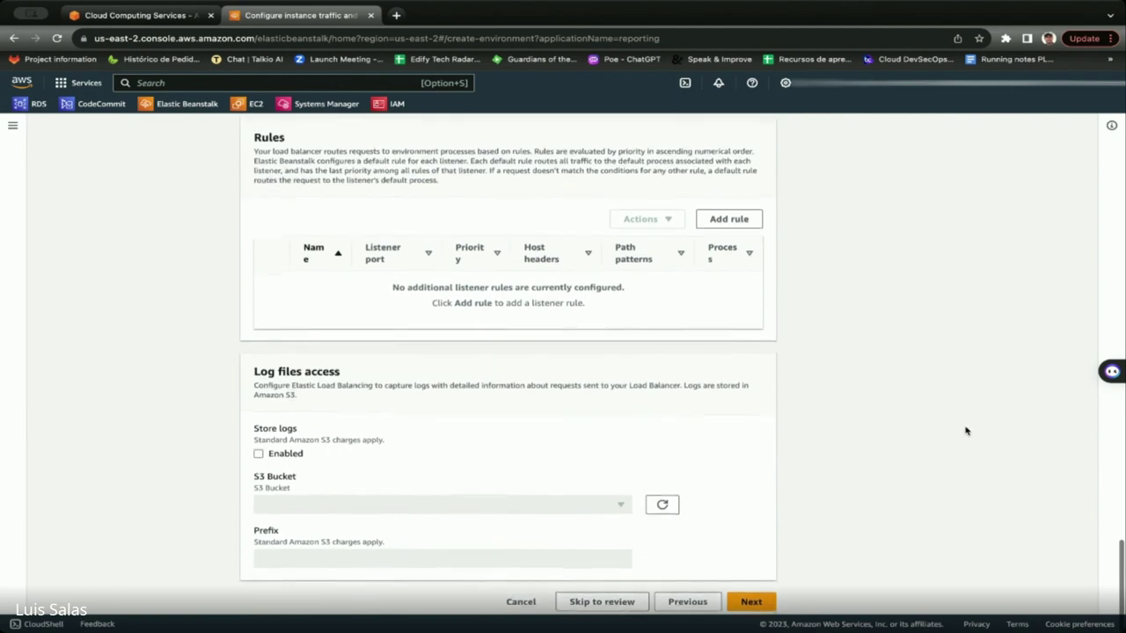
pyautogui.scroll(-1, 661, 475)
pyautogui.scroll(1, 616, 482)
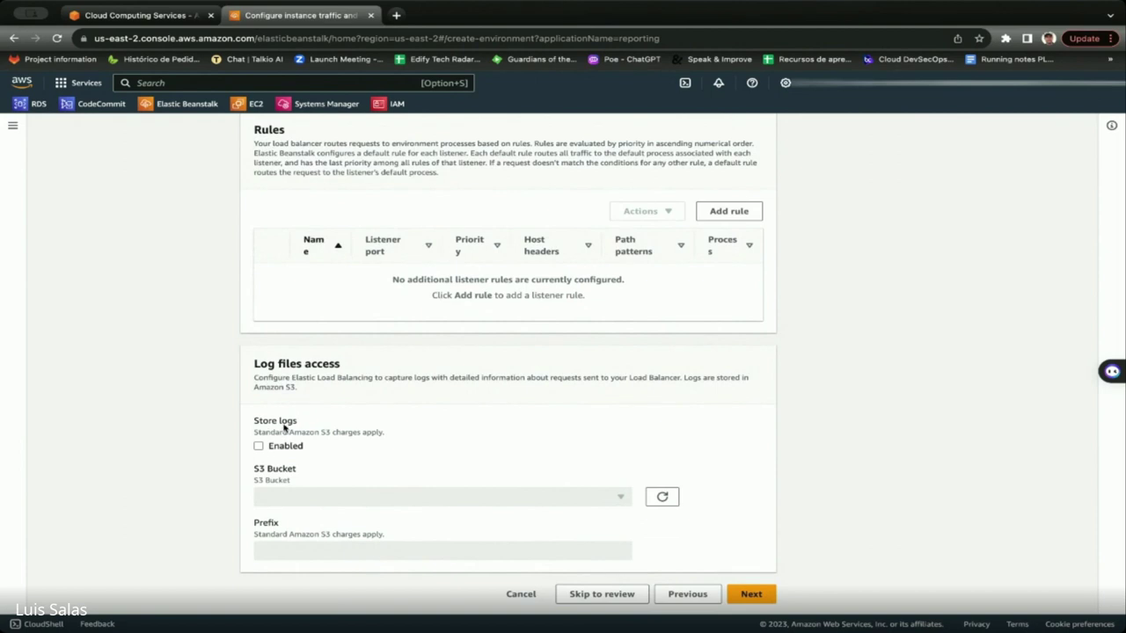
# Change the root volume size from 8 to 10 GB and submit the traffic and scaling step.
pyautogui.click(749, 592)
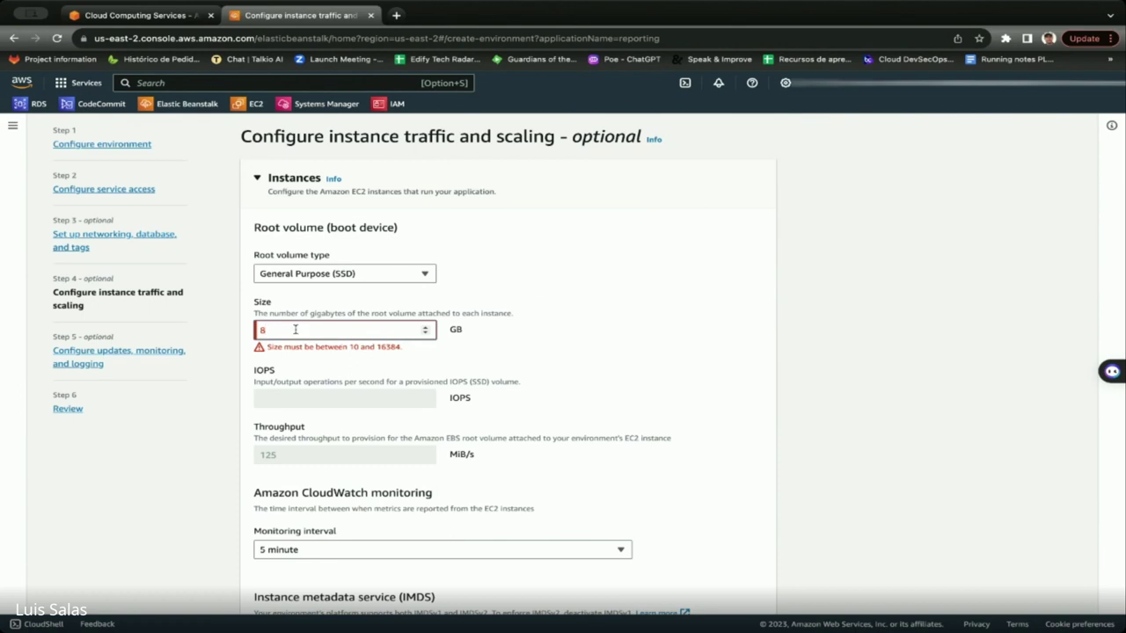
pyautogui.press('BackSpace')
pyautogui.write('10')
pyautogui.scroll(-1, 604, 315)
pyautogui.scroll(-15, 603, 315)
pyautogui.scroll(-20, 603, 319)
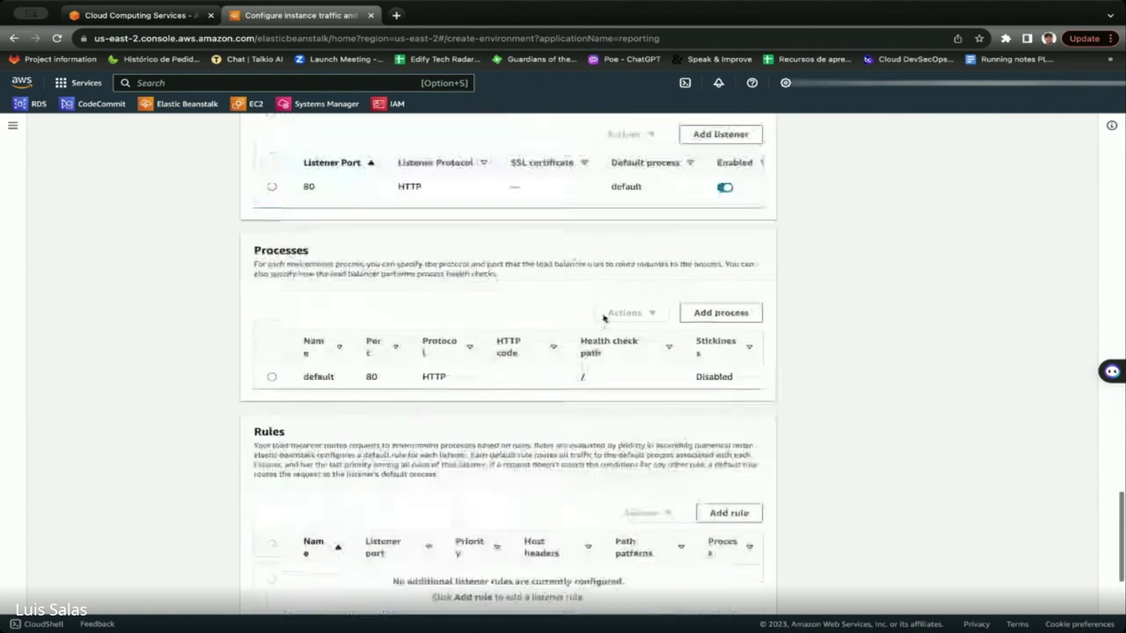
pyautogui.scroll(-8, 604, 319)
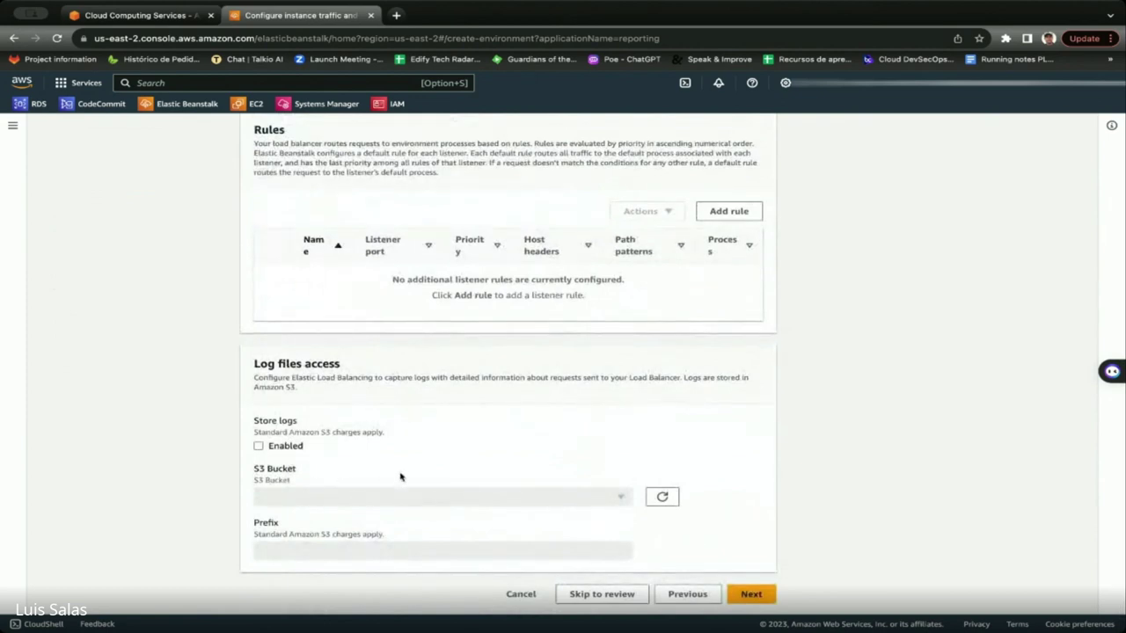
pyautogui.click(756, 595)
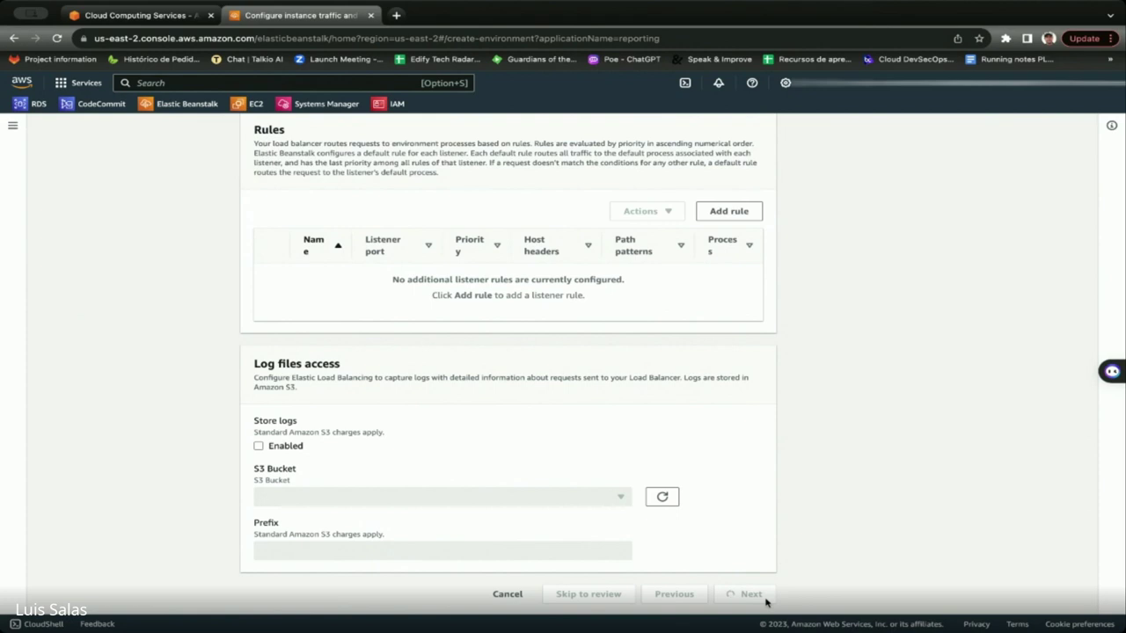
# Switch health reporting to Basic.
pyautogui.scroll(-2, 444, 417)
pyautogui.scroll(-1, 444, 418)
pyautogui.click(259, 225)
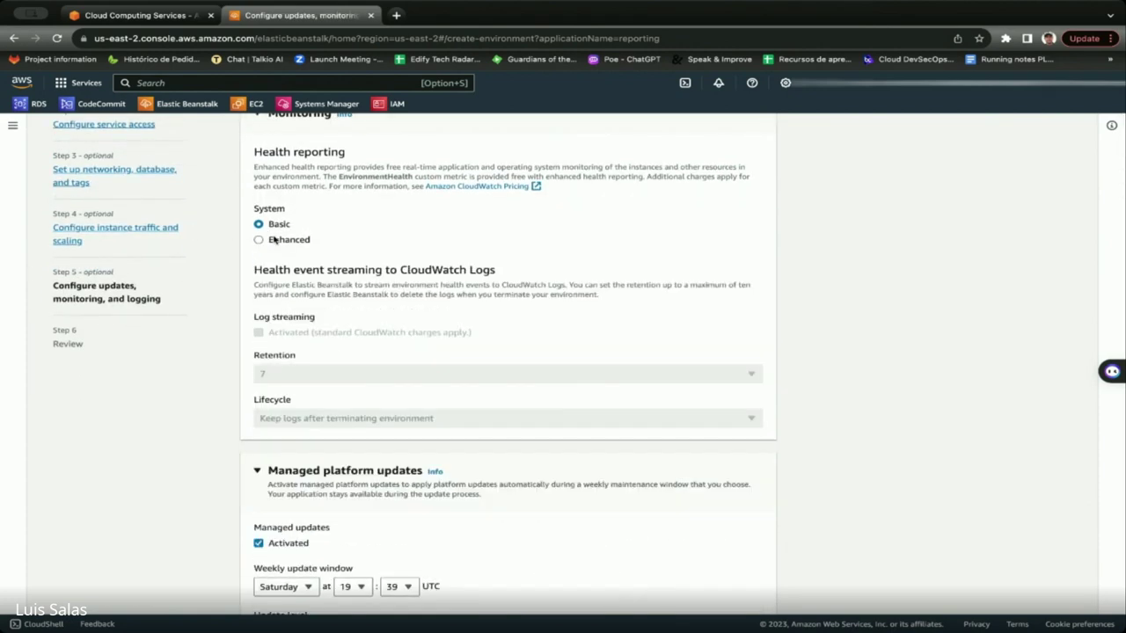
# Leave managed platform updates deactivated after briefly toggling them on.
pyautogui.scroll(-2, 390, 341)
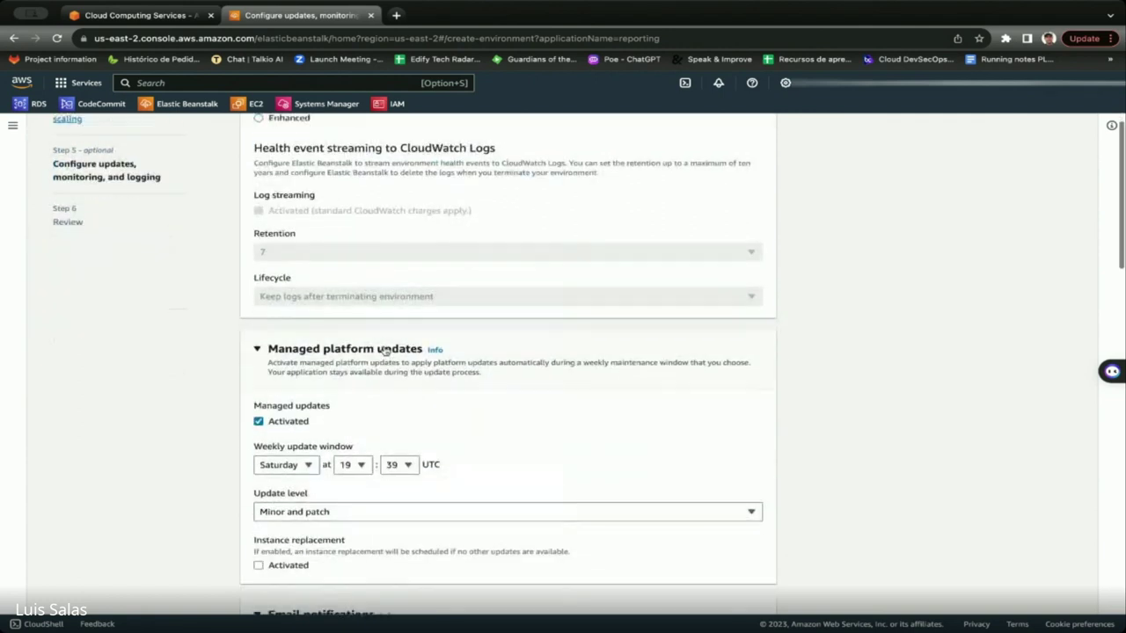
pyautogui.scroll(-1, 385, 350)
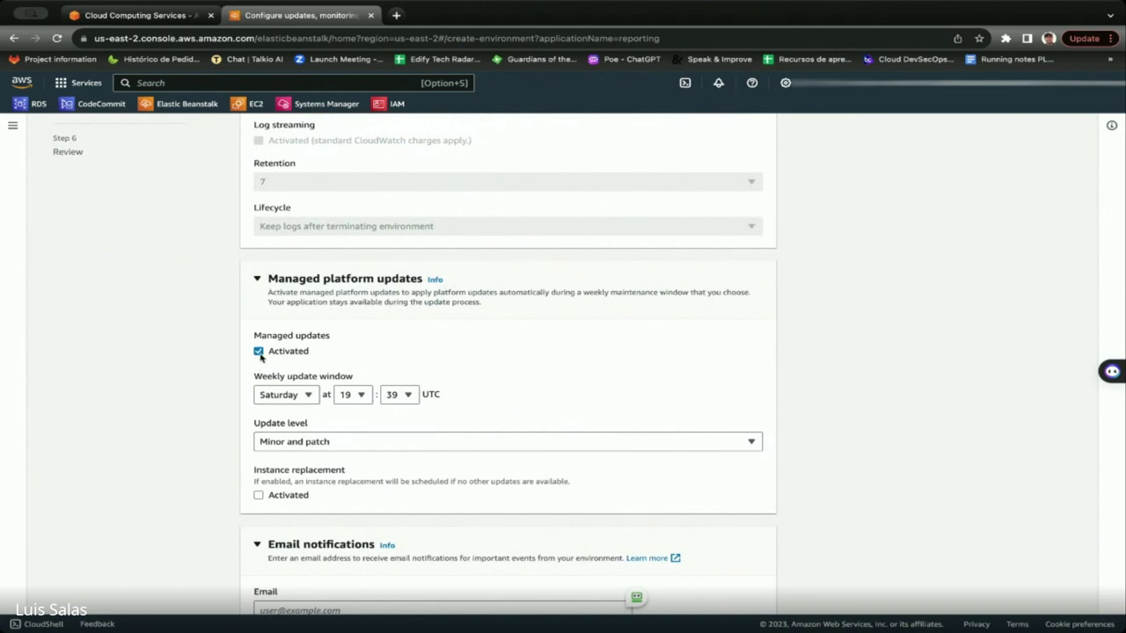
pyautogui.click(260, 352)
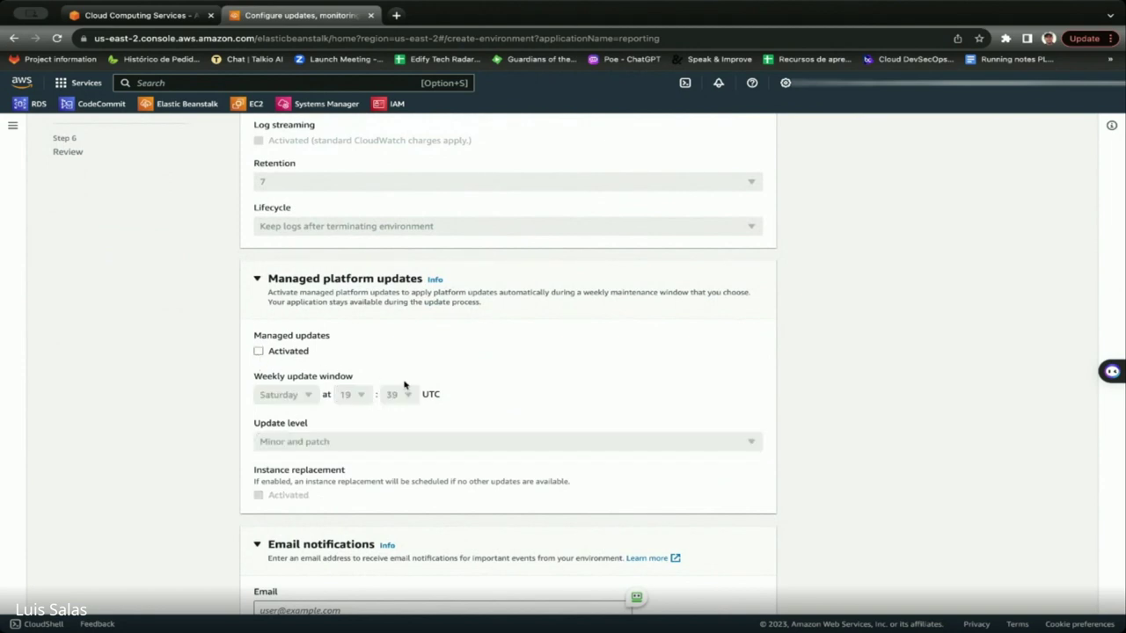
pyautogui.click(258, 351)
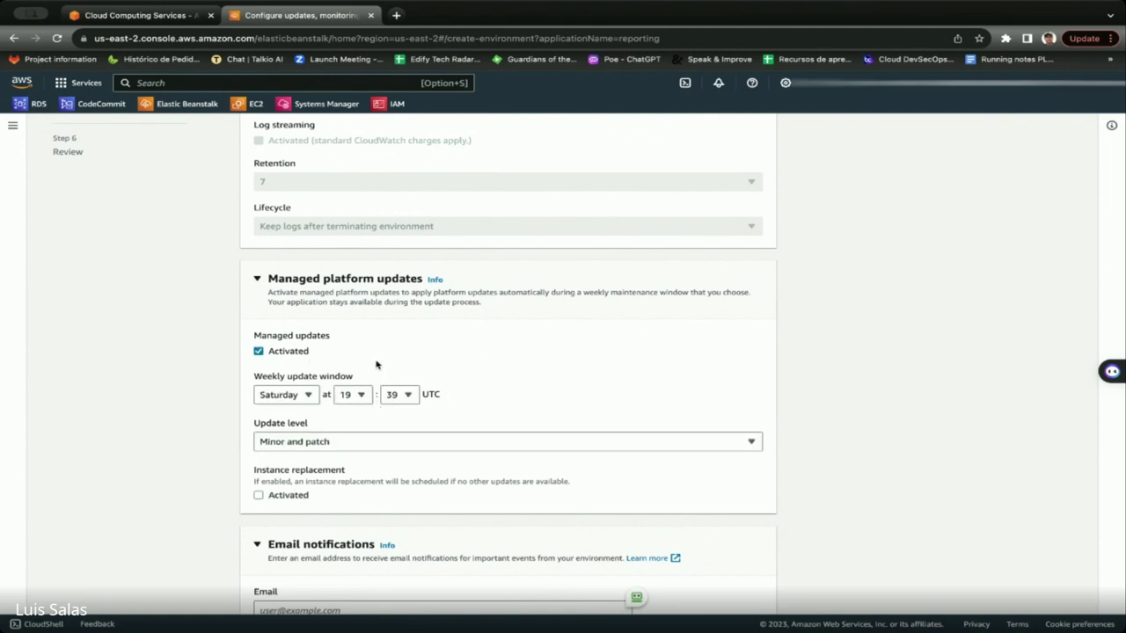
pyautogui.scroll(2, 369, 379)
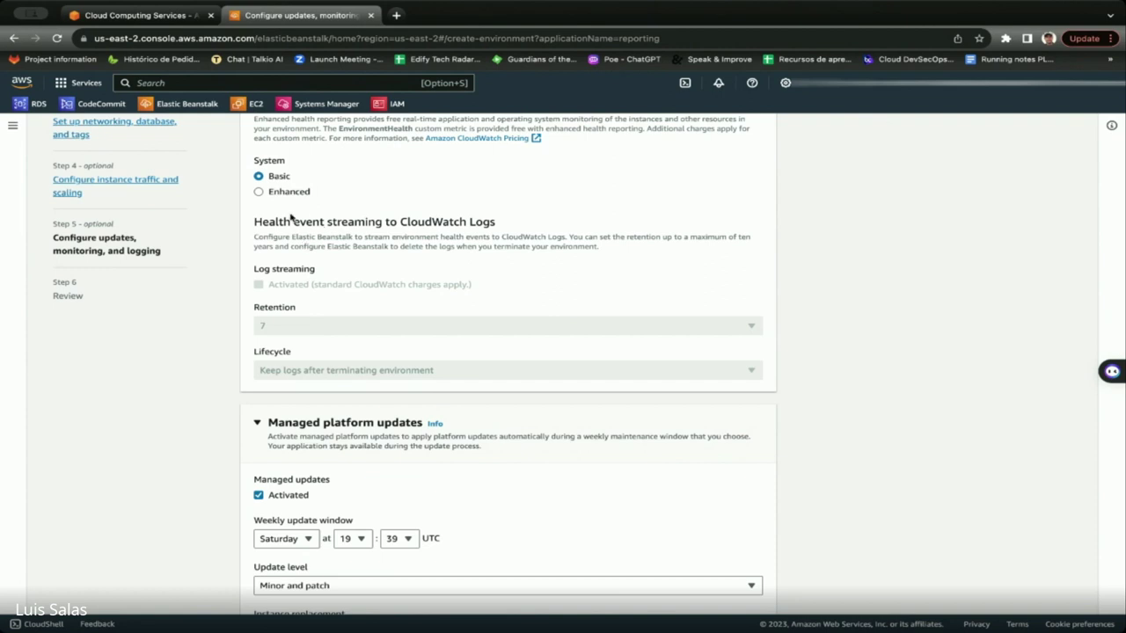
pyautogui.click(259, 496)
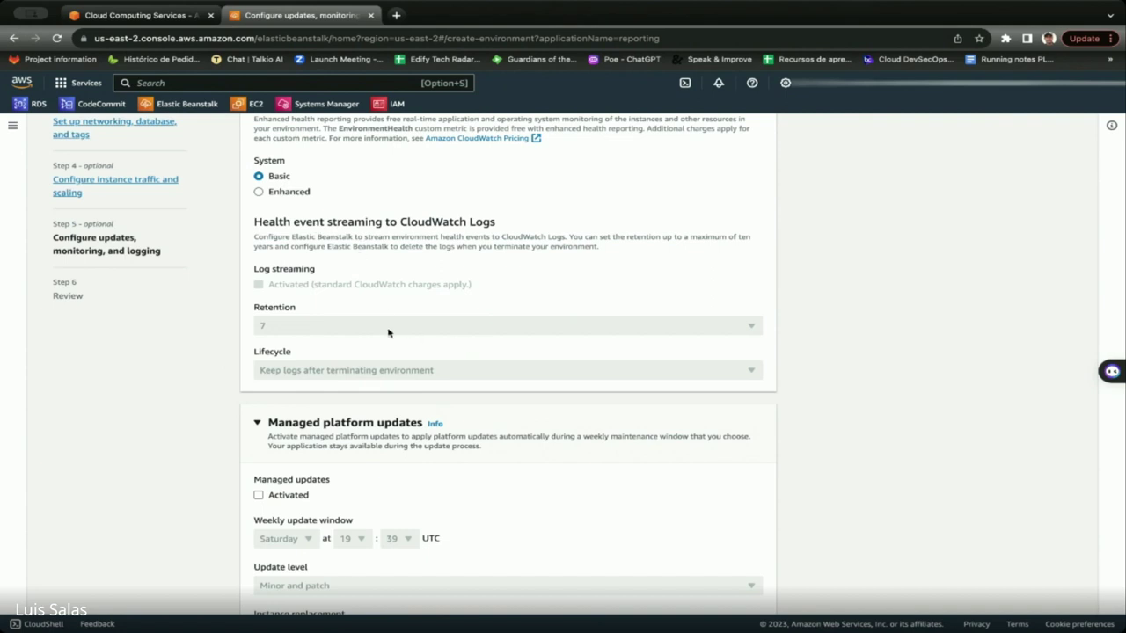
# Enter the notification e-mail address and bring up the deployment policy options.
pyautogui.scroll(-3, 642, 356)
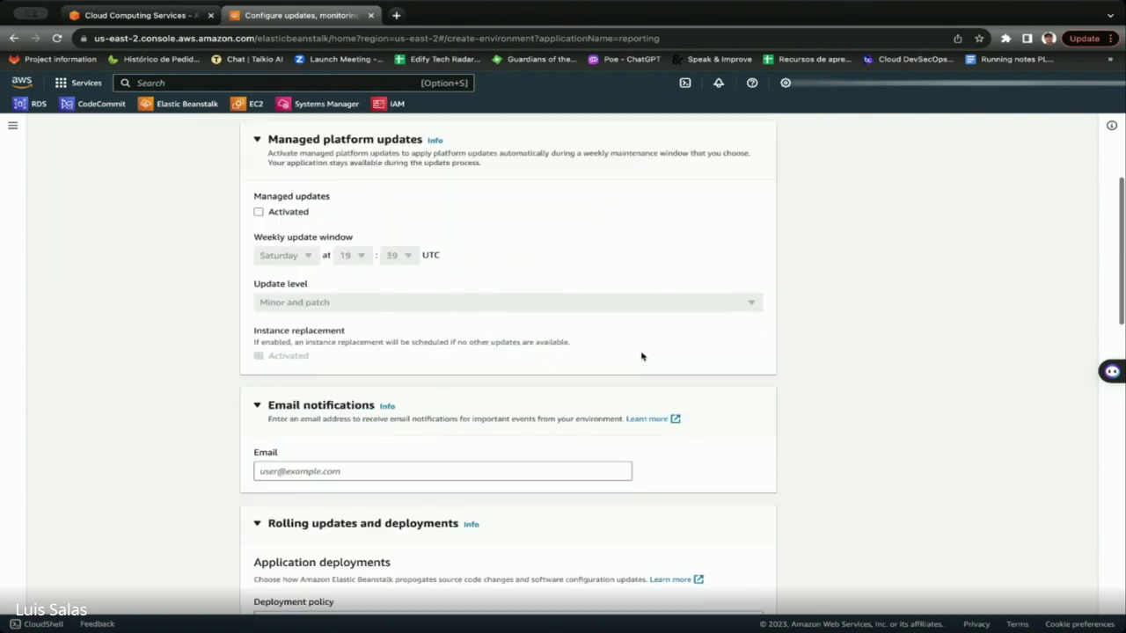
pyautogui.scroll(-4, 641, 356)
pyautogui.scroll(2, 407, 290)
pyautogui.click(382, 299)
pyautogui.write('ls')
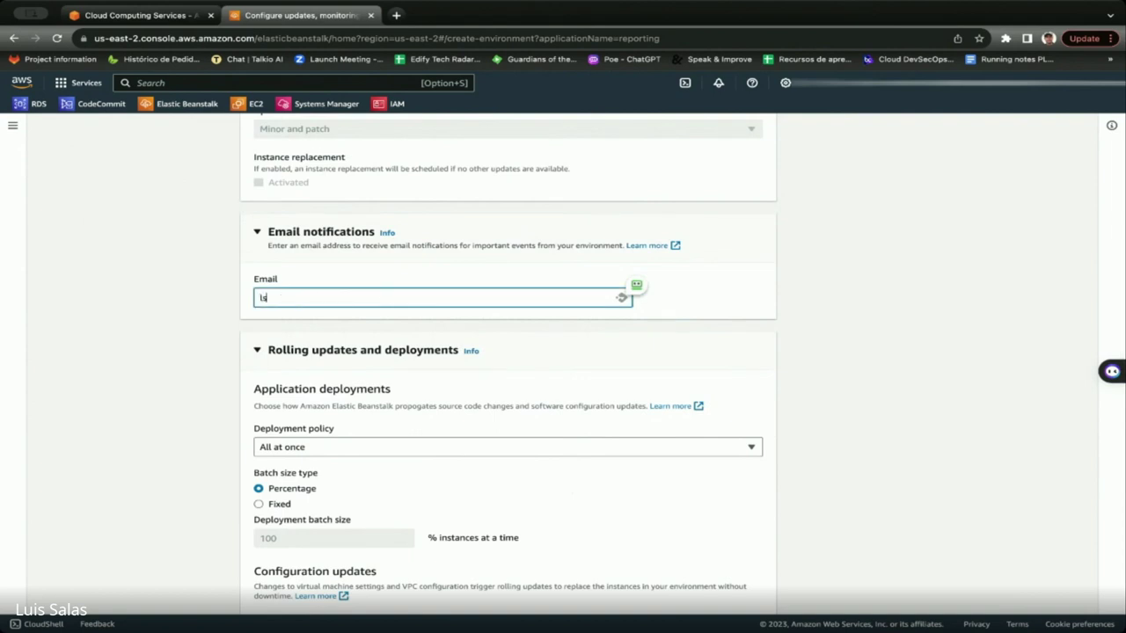
pyautogui.scroll(-2, 463, 370)
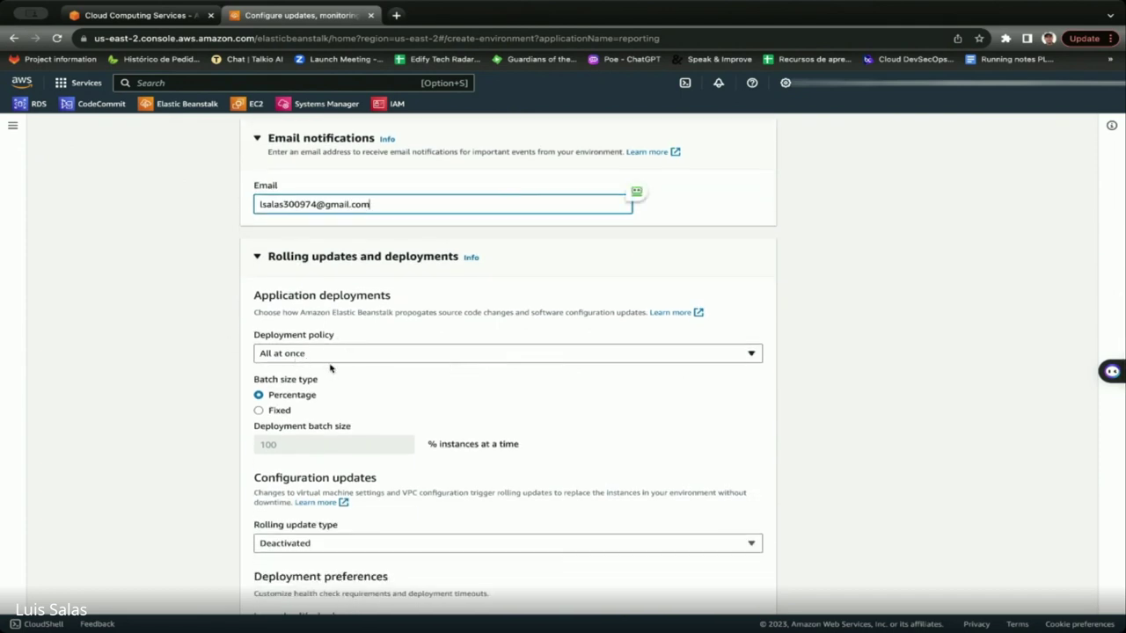
pyautogui.click(349, 361)
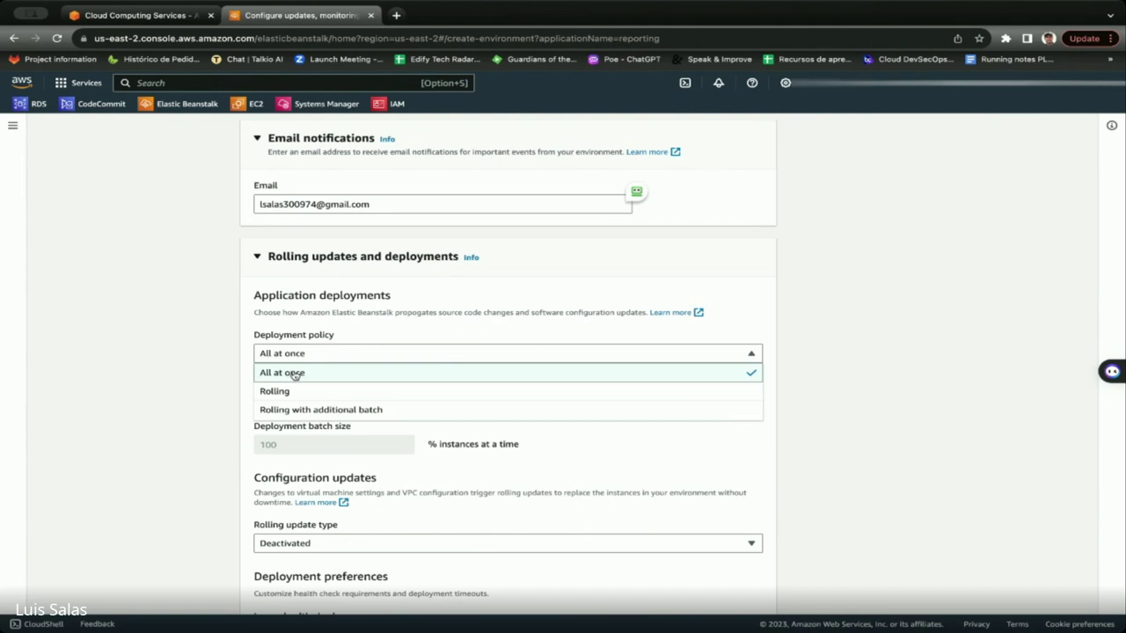
# Keep 'All at once' as the deployment policy and close the list.
pyautogui.scroll(1, 290, 387)
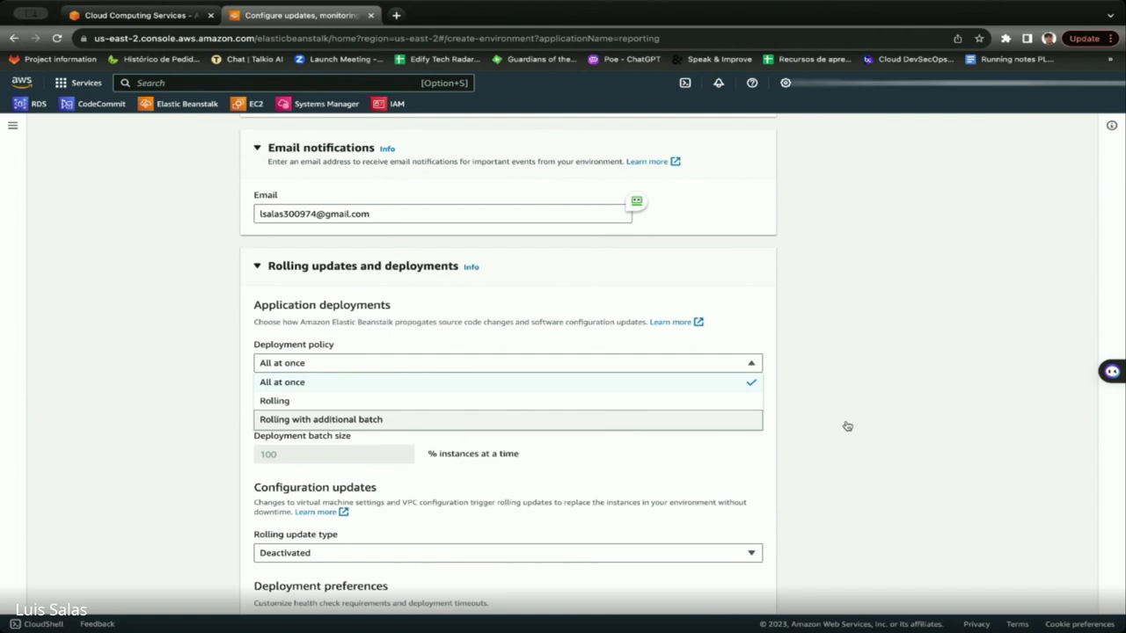
pyautogui.click(757, 459)
pyautogui.scroll(-5, 387, 478)
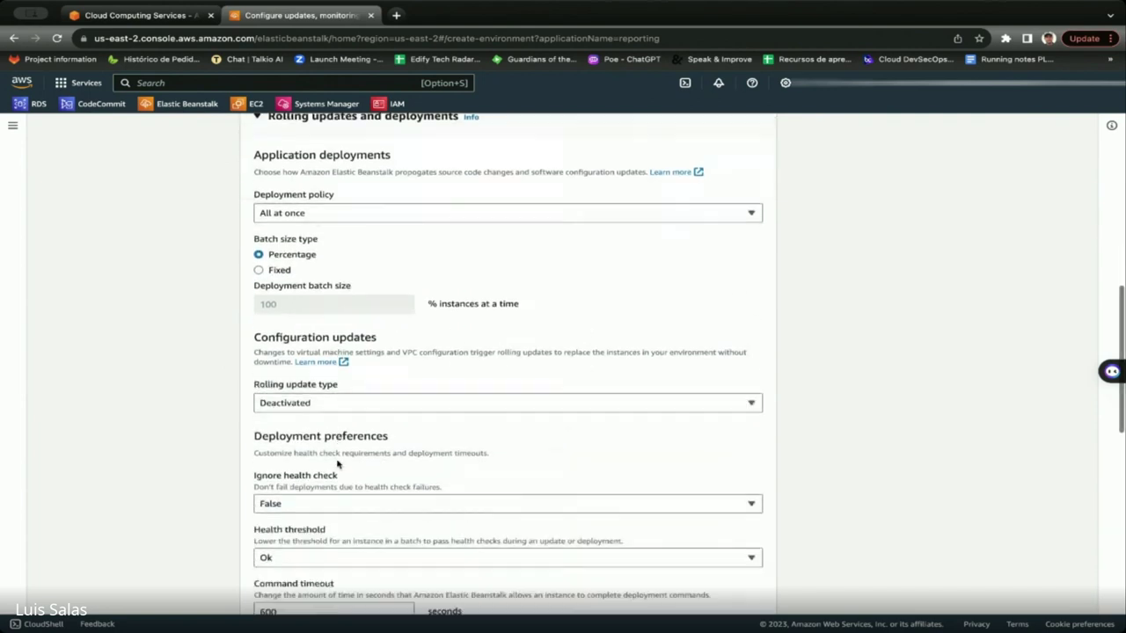
pyautogui.scroll(-4, 337, 460)
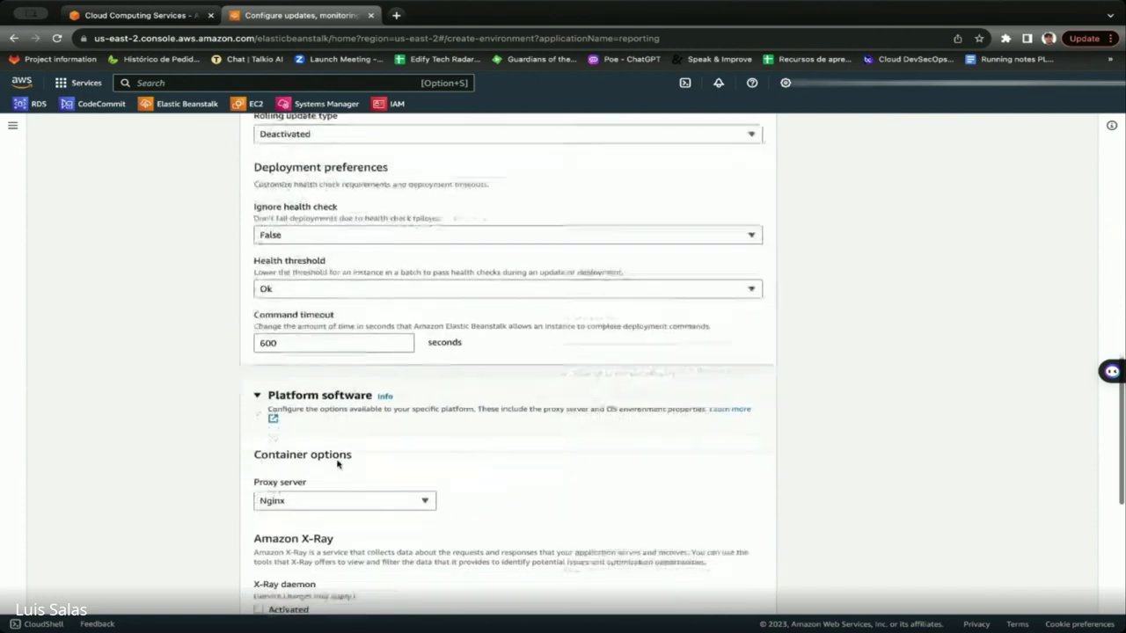
pyautogui.scroll(-2, 337, 460)
pyautogui.scroll(6, 337, 460)
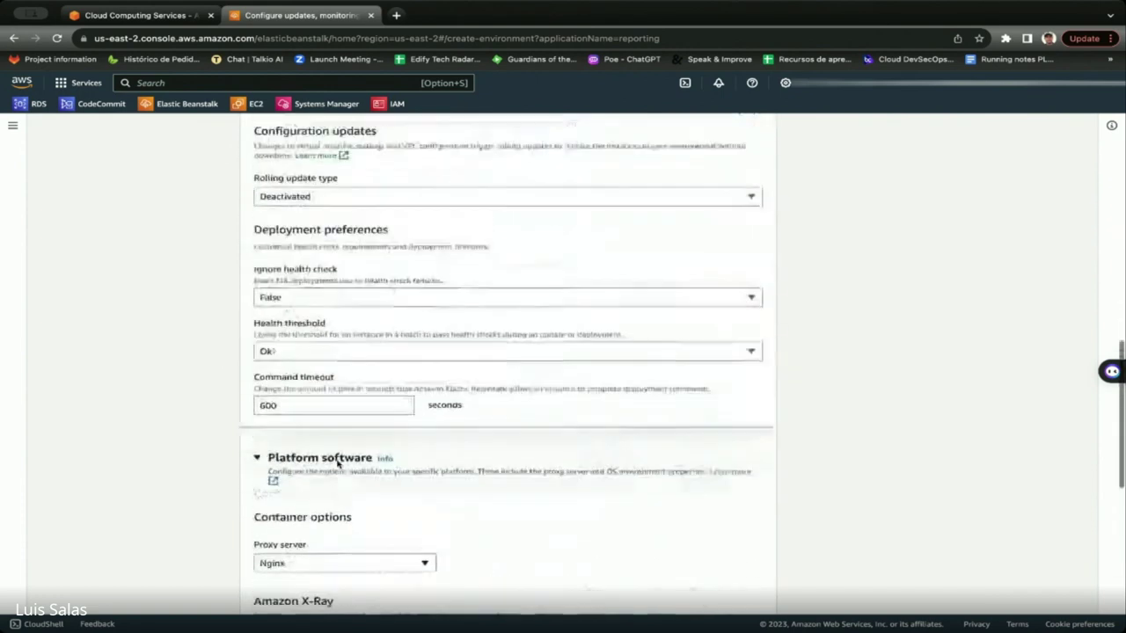
pyautogui.scroll(-3, 374, 411)
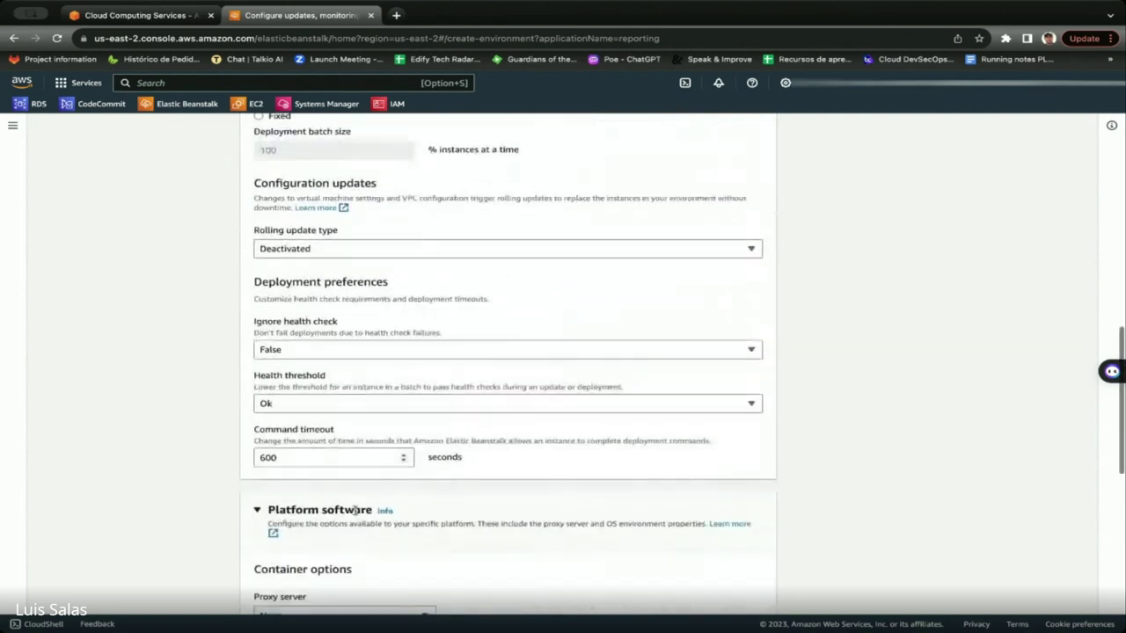
pyautogui.scroll(-4, 344, 452)
pyautogui.scroll(3, 343, 454)
pyautogui.scroll(2, 343, 455)
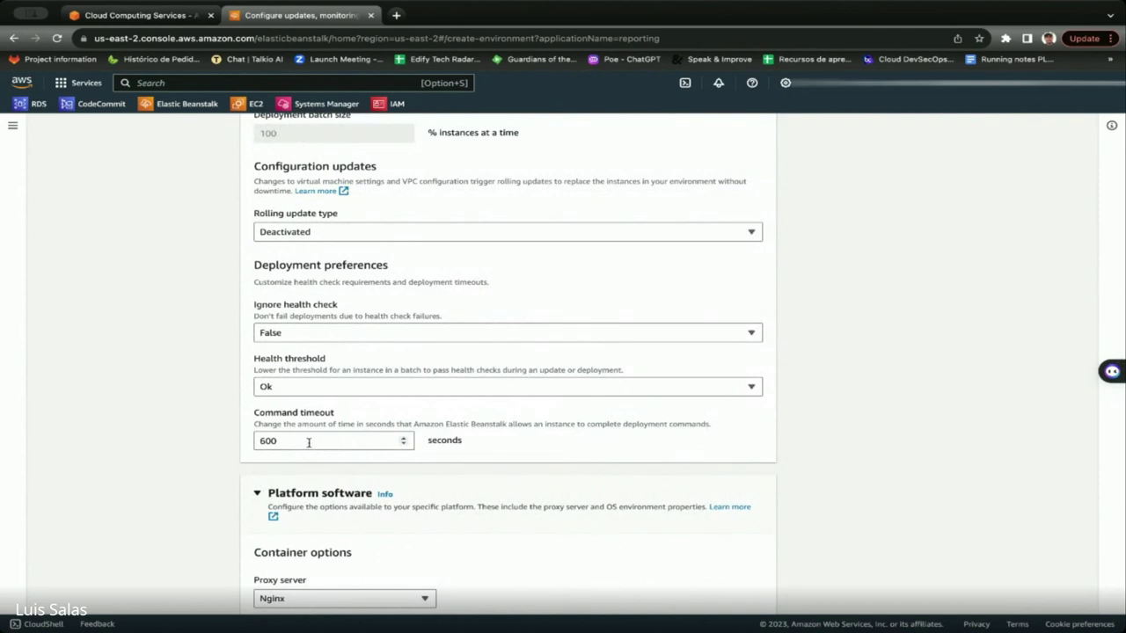
pyautogui.scroll(1, 307, 443)
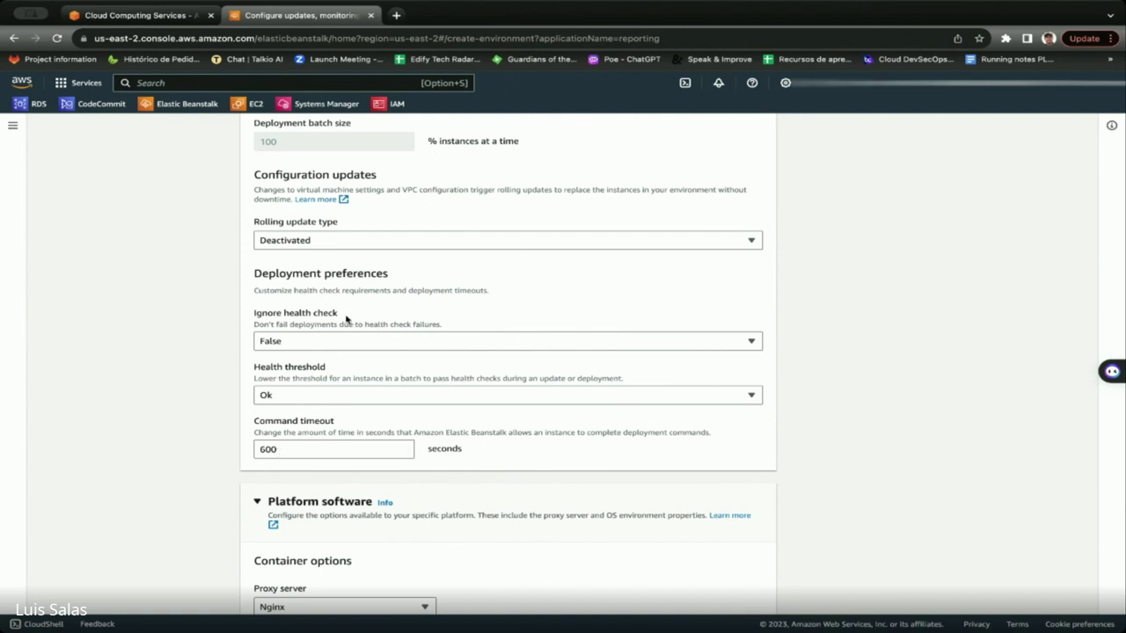
pyautogui.moveTo(346, 319); pyautogui.dragTo(242, 317)
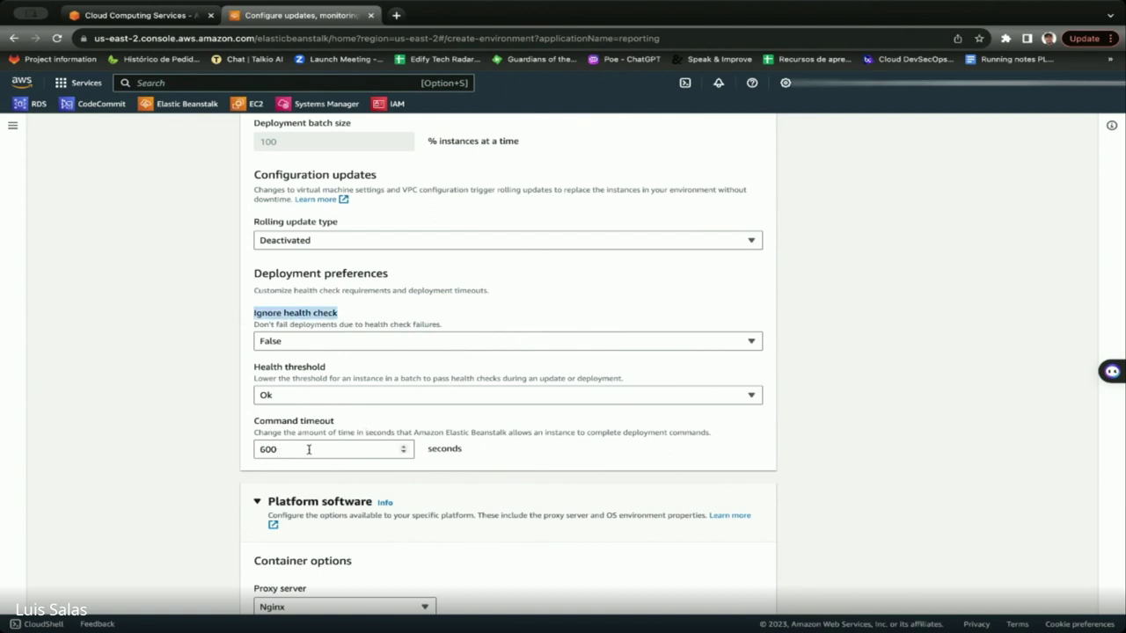
pyautogui.click(522, 456)
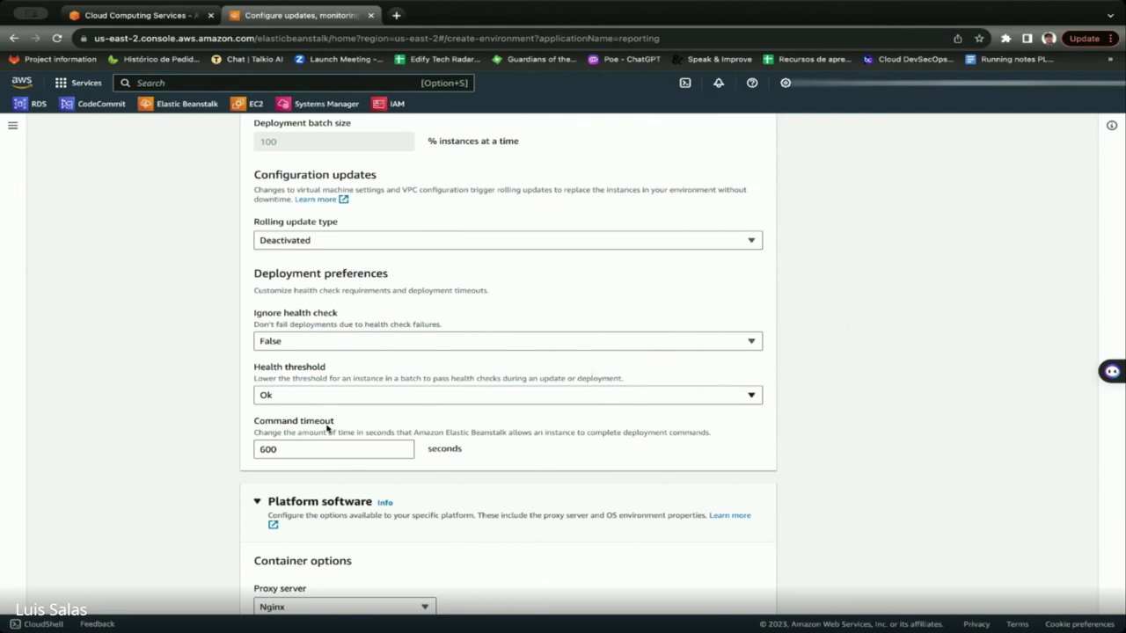
# Check that the PYTHONPATH environment property is set to /var/app/venv/staging-LQM1lest/bin.
pyautogui.scroll(-3, 357, 431)
pyautogui.scroll(-1, 314, 351)
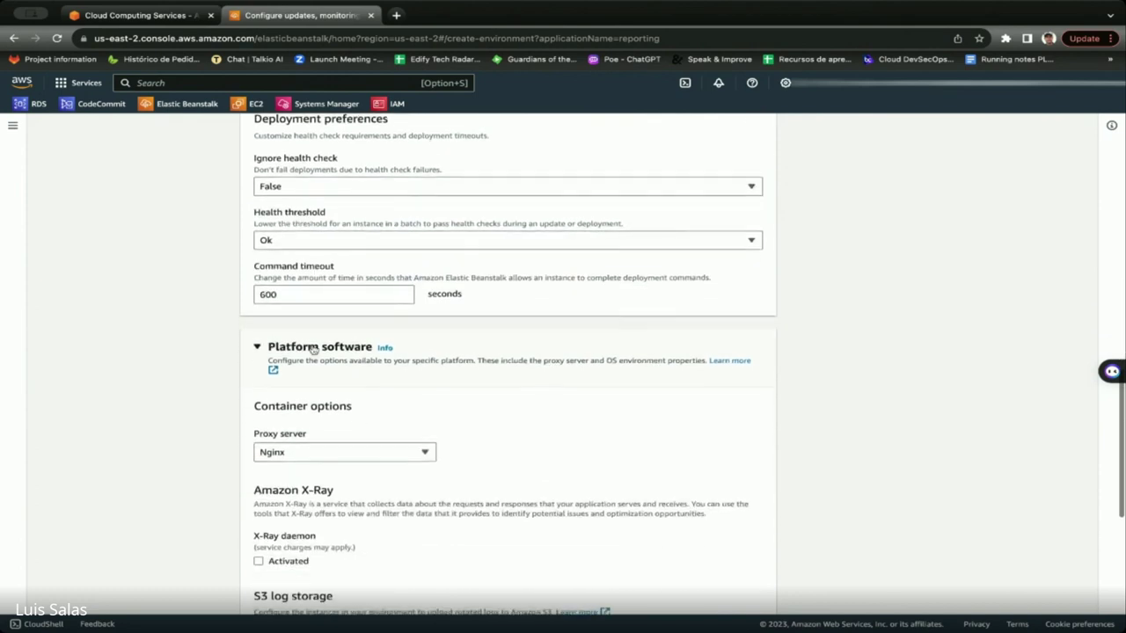
pyautogui.scroll(-2, 310, 302)
pyautogui.scroll(-3, 318, 315)
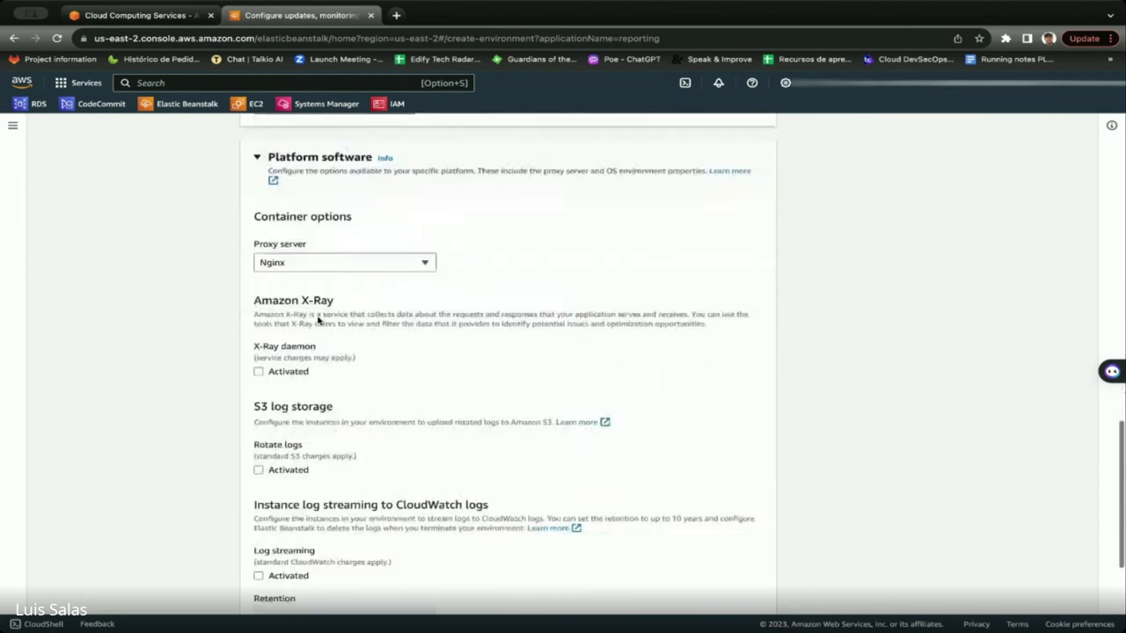
pyautogui.scroll(-2, 318, 317)
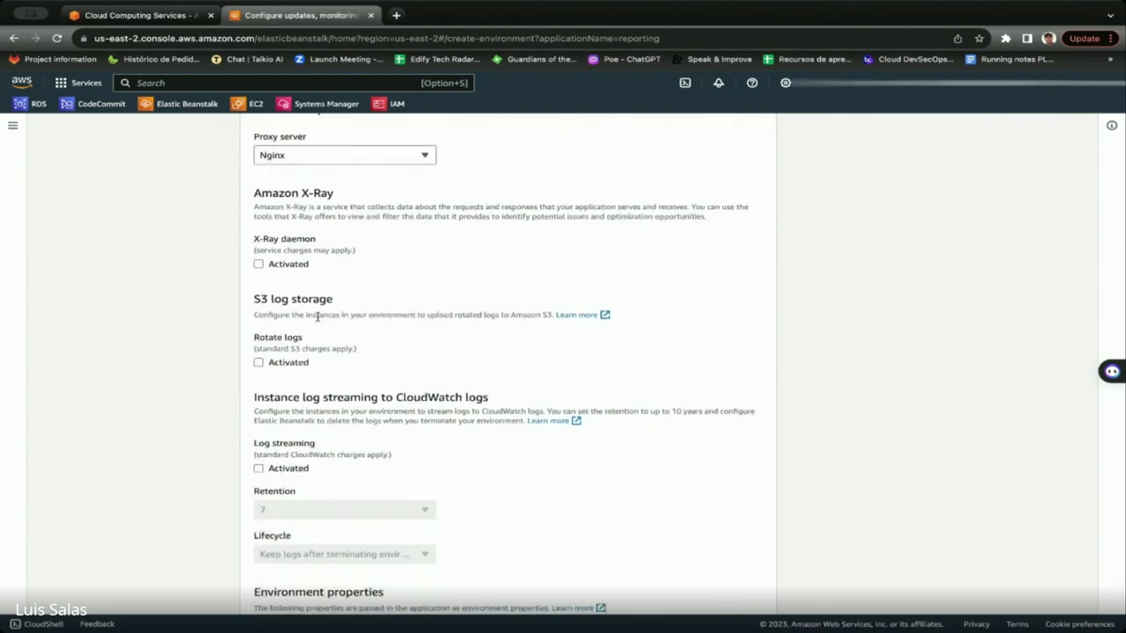
pyautogui.scroll(5, 317, 315)
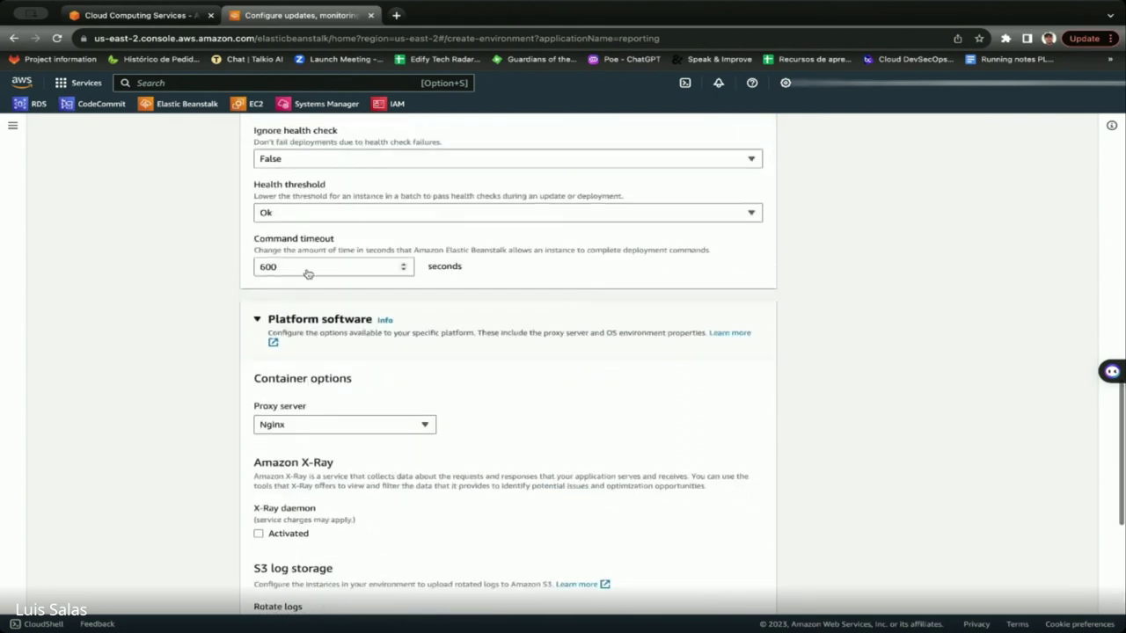
pyautogui.scroll(-4, 426, 418)
pyautogui.scroll(-4, 422, 416)
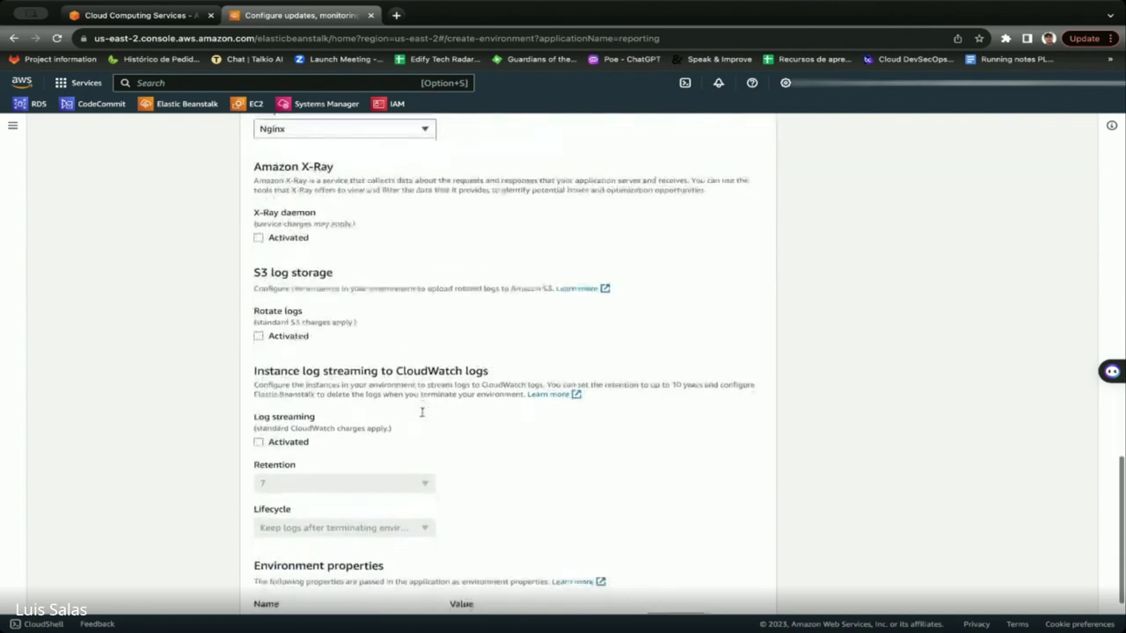
pyautogui.scroll(-2, 421, 418)
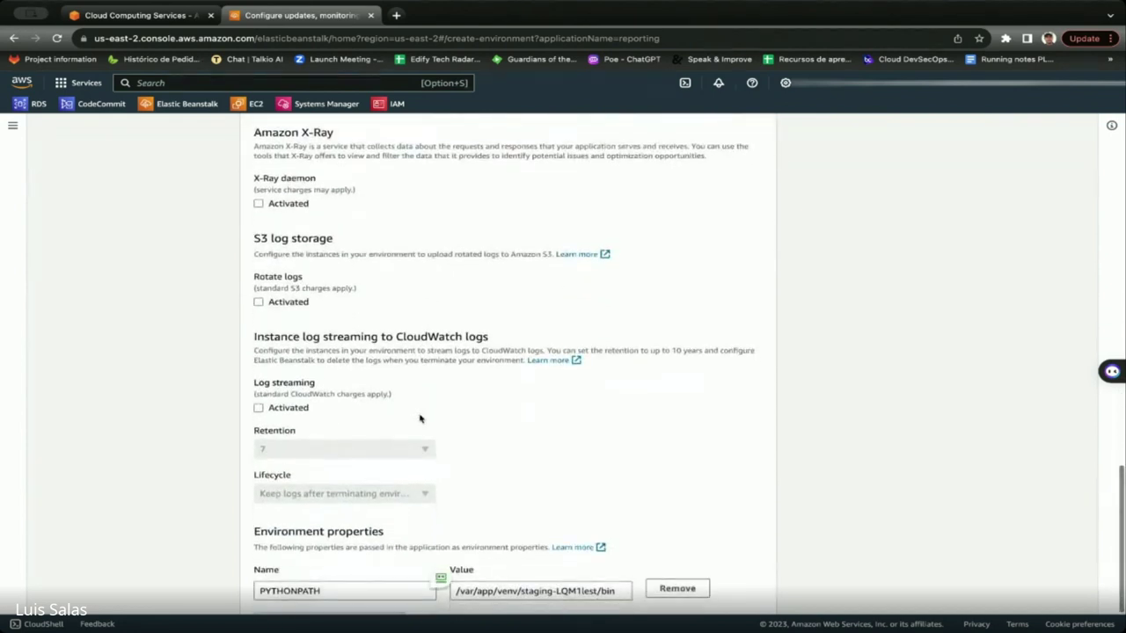
pyautogui.scroll(-2, 420, 419)
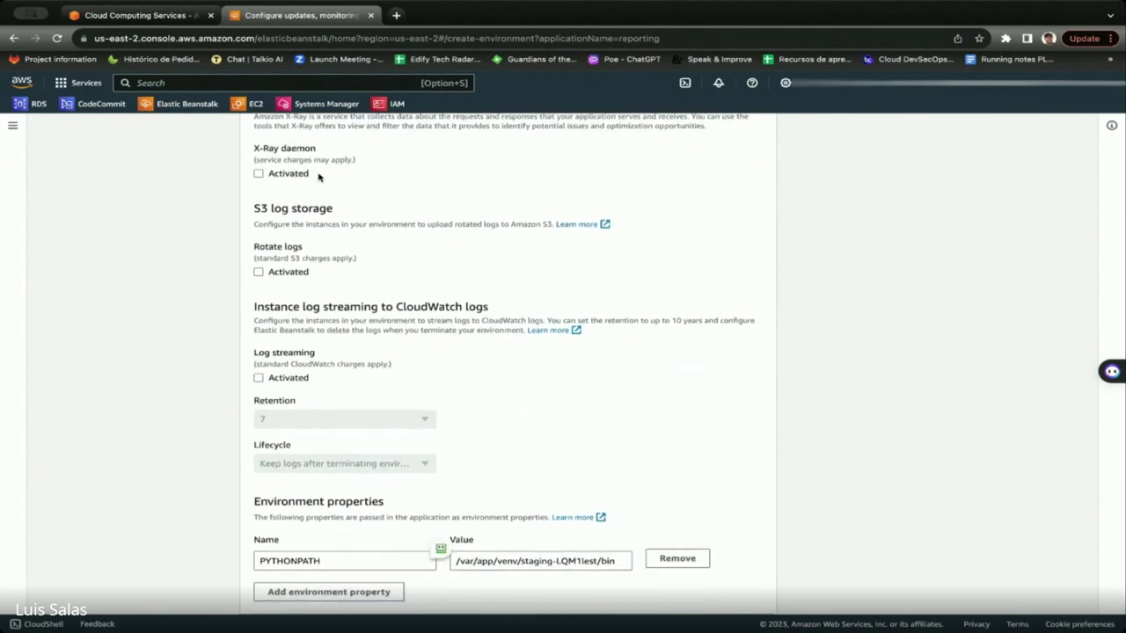
pyautogui.scroll(2, 319, 177)
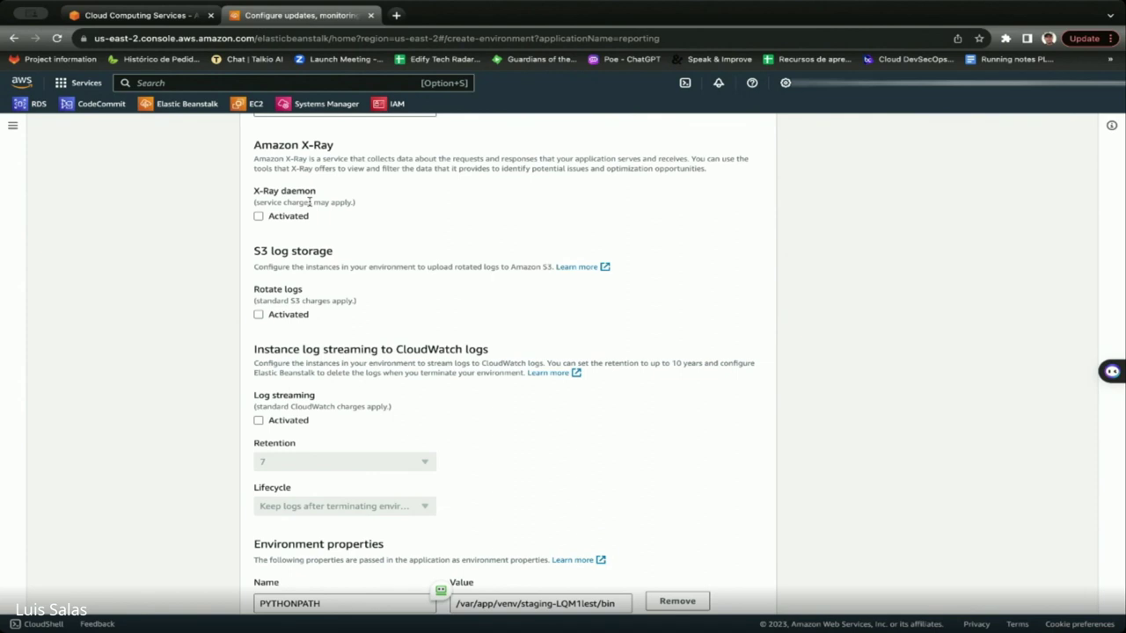
pyautogui.scroll(-3, 404, 276)
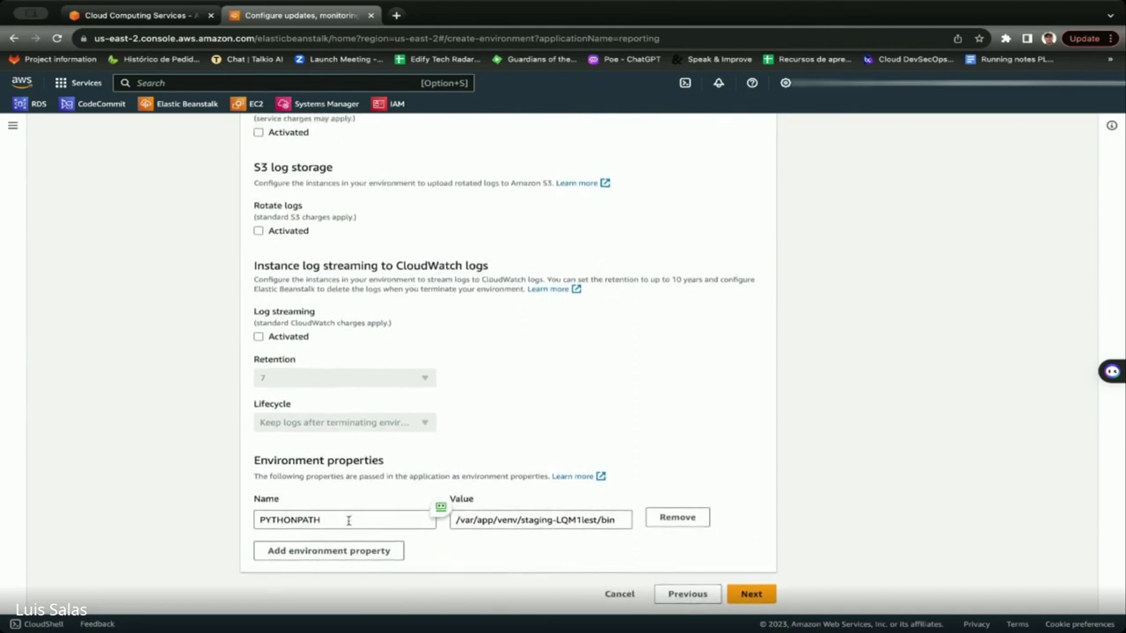
pyautogui.moveTo(388, 465); pyautogui.dragTo(234, 458)
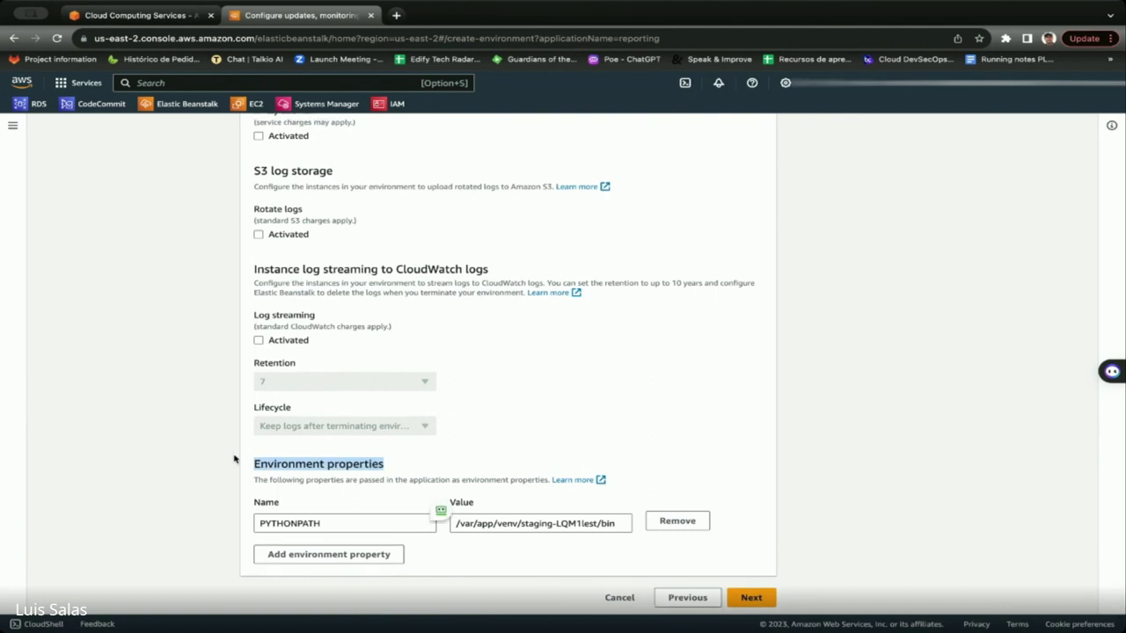
# Submit the updates, monitoring and logging step with CloudWatch log streaming left off.
pyautogui.scroll(-1, 234, 458)
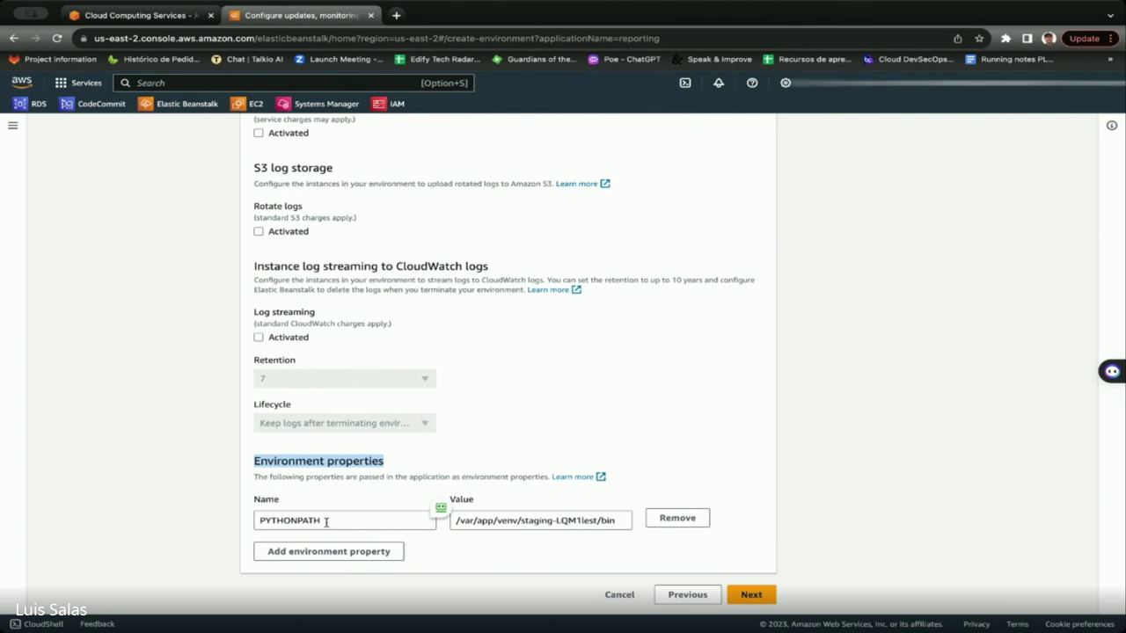
pyautogui.scroll(-1, 325, 522)
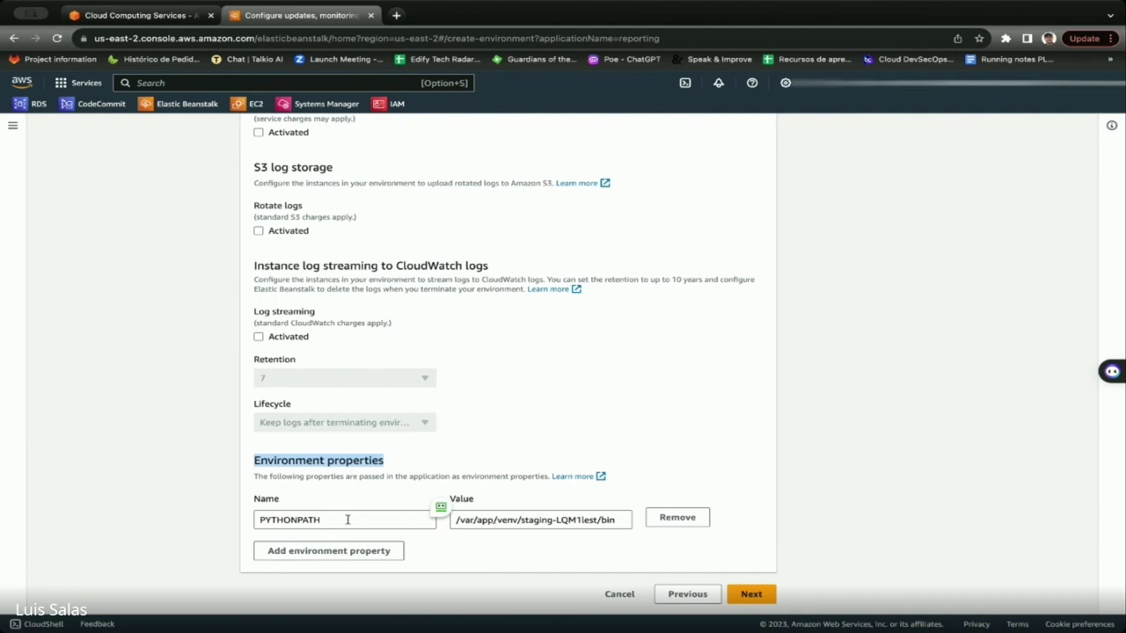
pyautogui.click(752, 594)
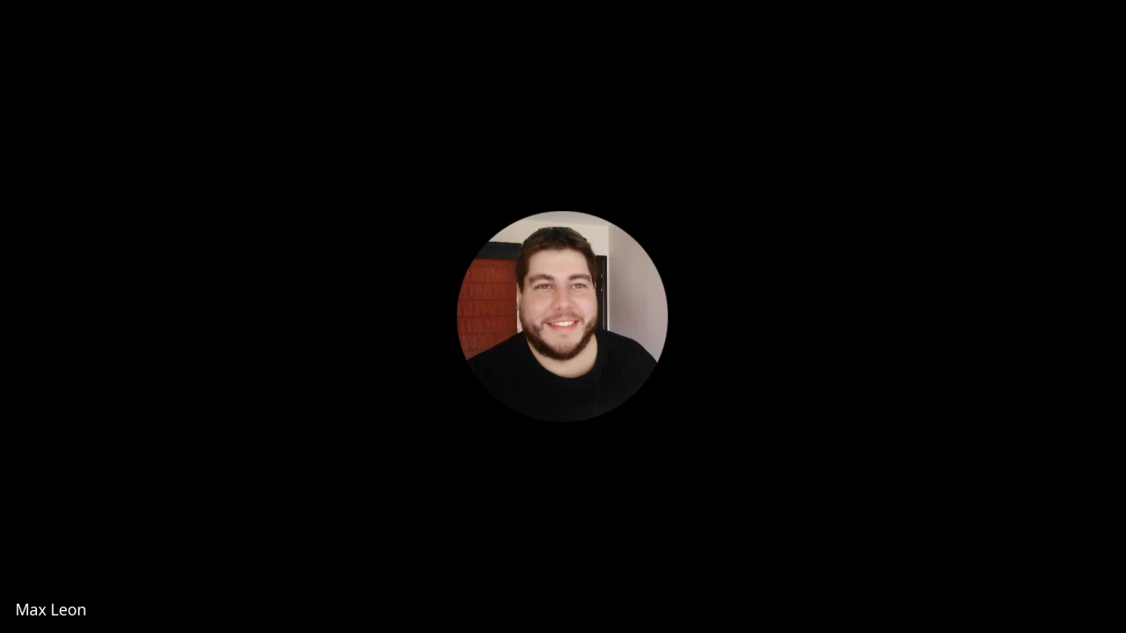
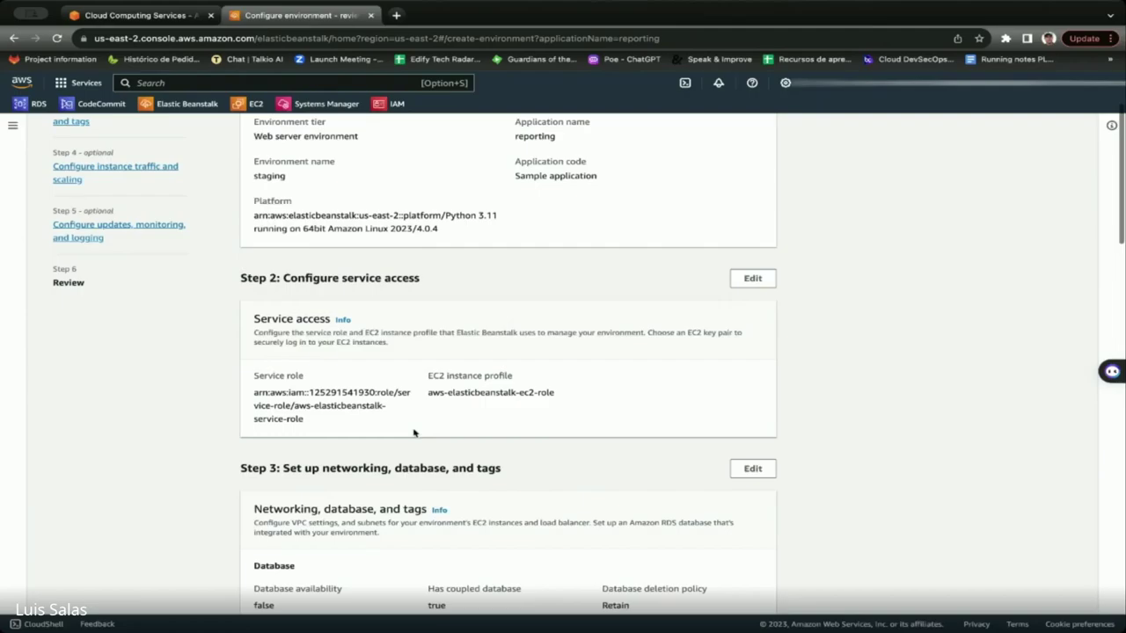
# Submit the reviewed staging environment configuration with its postgres 15.3 database.
pyautogui.scroll(-3, 414, 432)
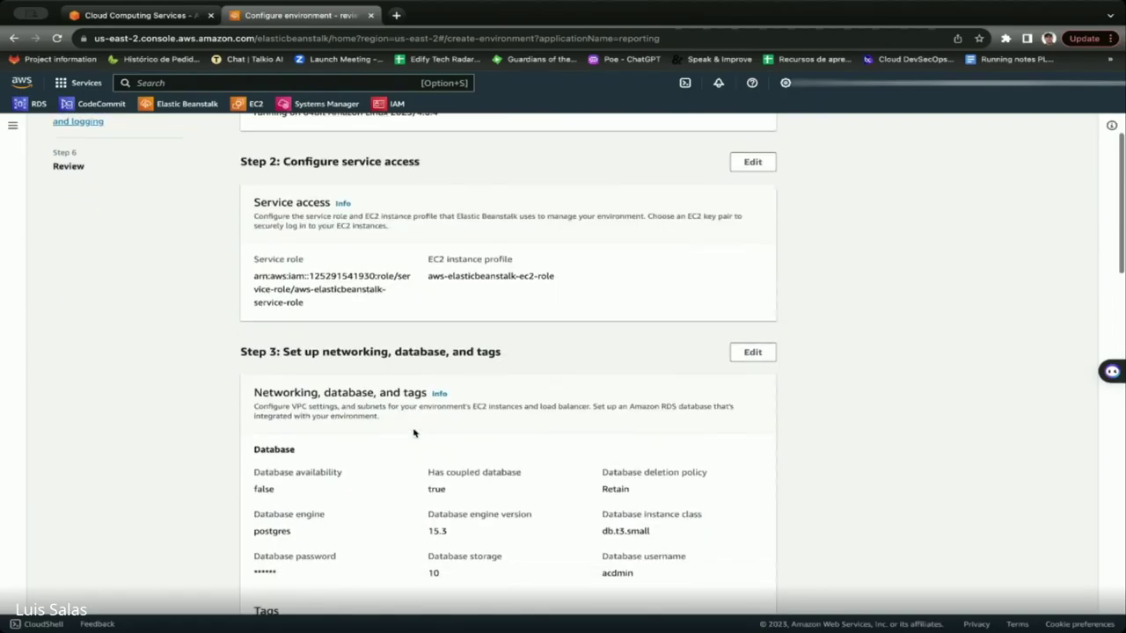
pyautogui.scroll(-15, 413, 433)
pyautogui.scroll(-3, 518, 409)
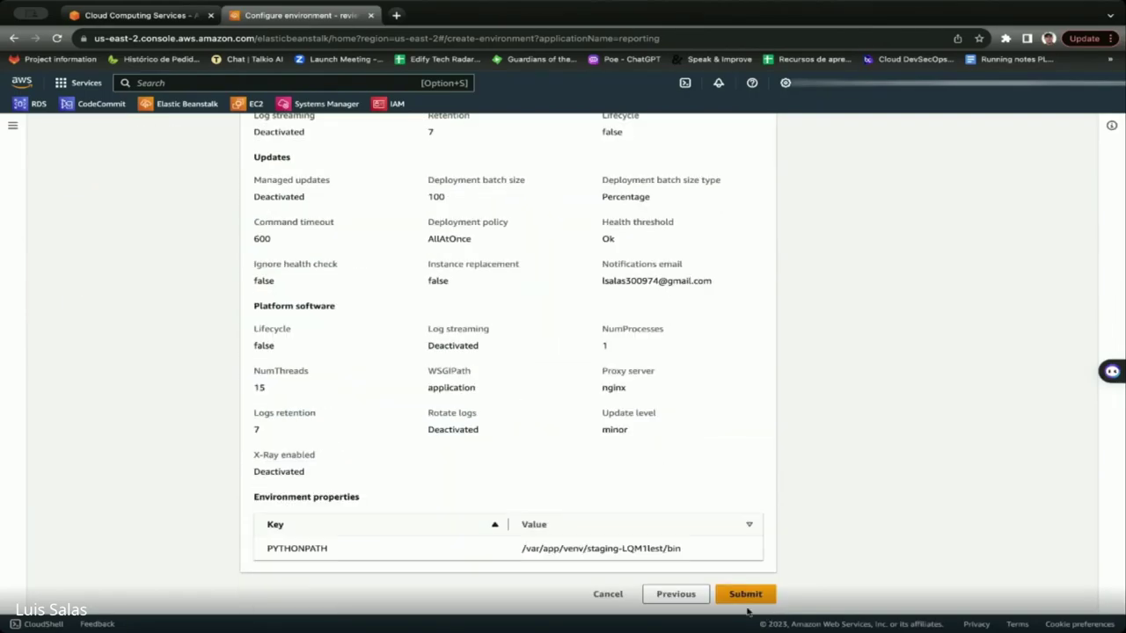
pyautogui.click(741, 596)
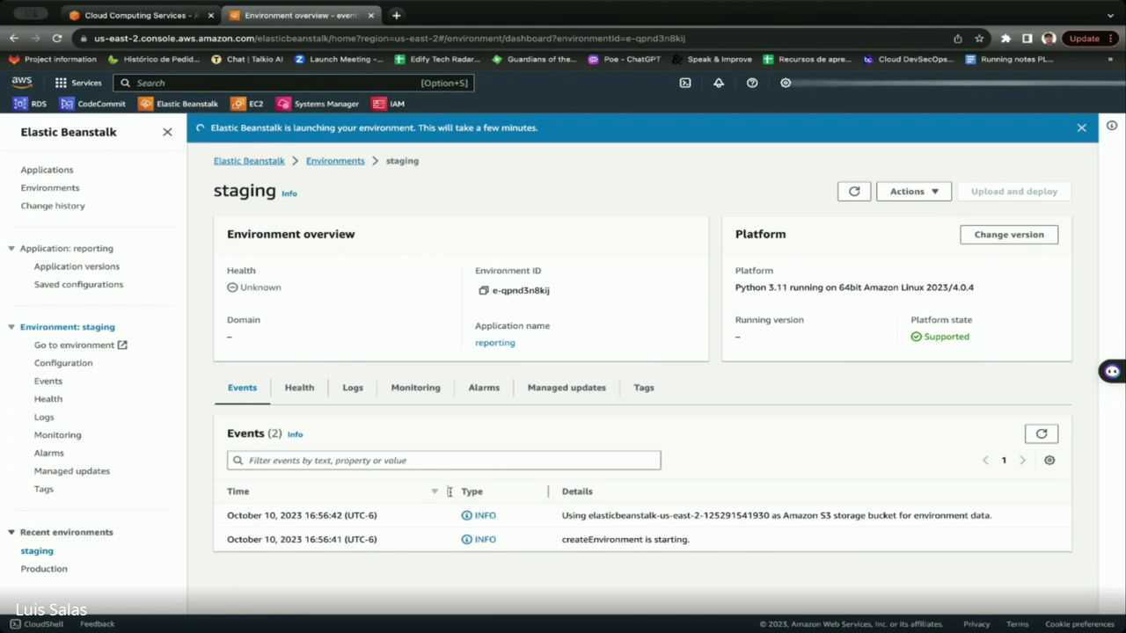
# Review the staging launch events, the Applications and Environments lists, and Change history.
pyautogui.click(55, 382)
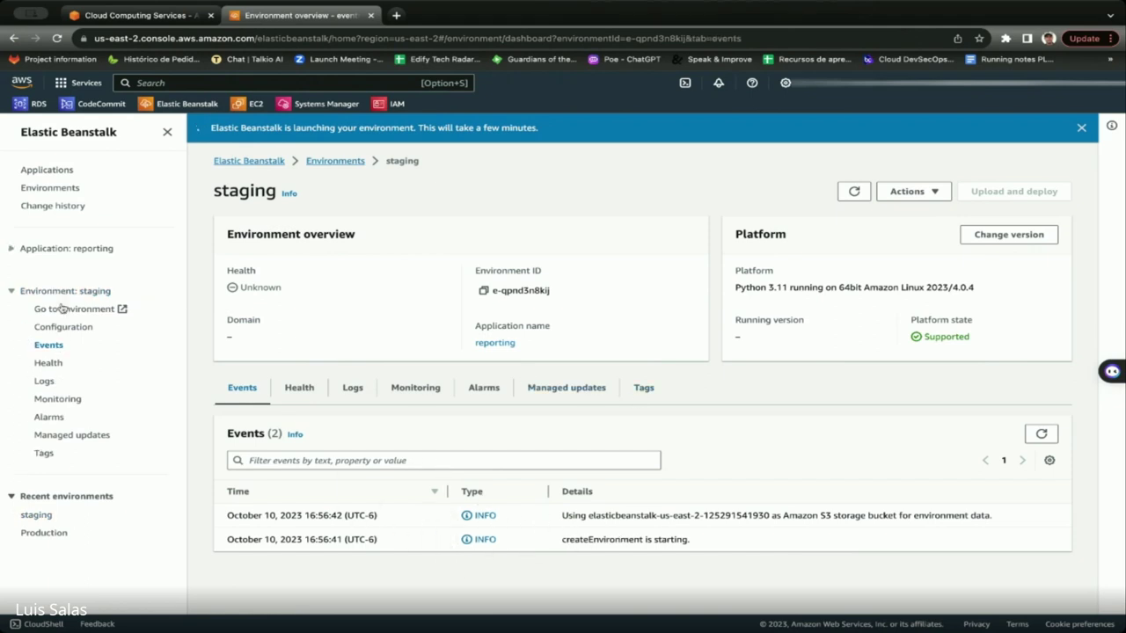
pyautogui.click(48, 173)
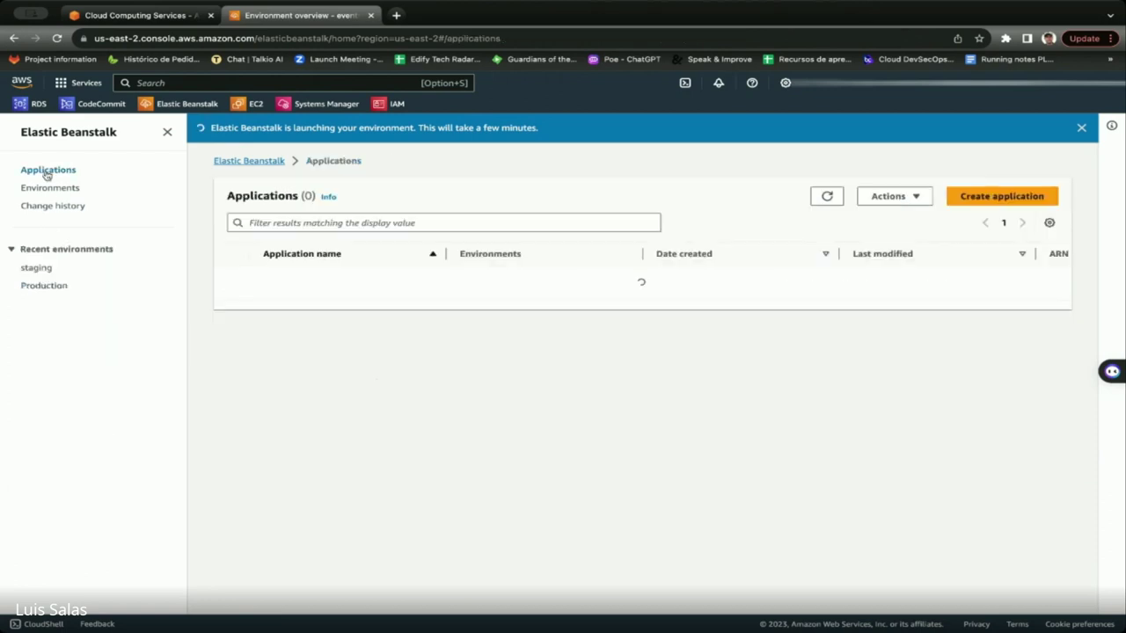
pyautogui.click(48, 190)
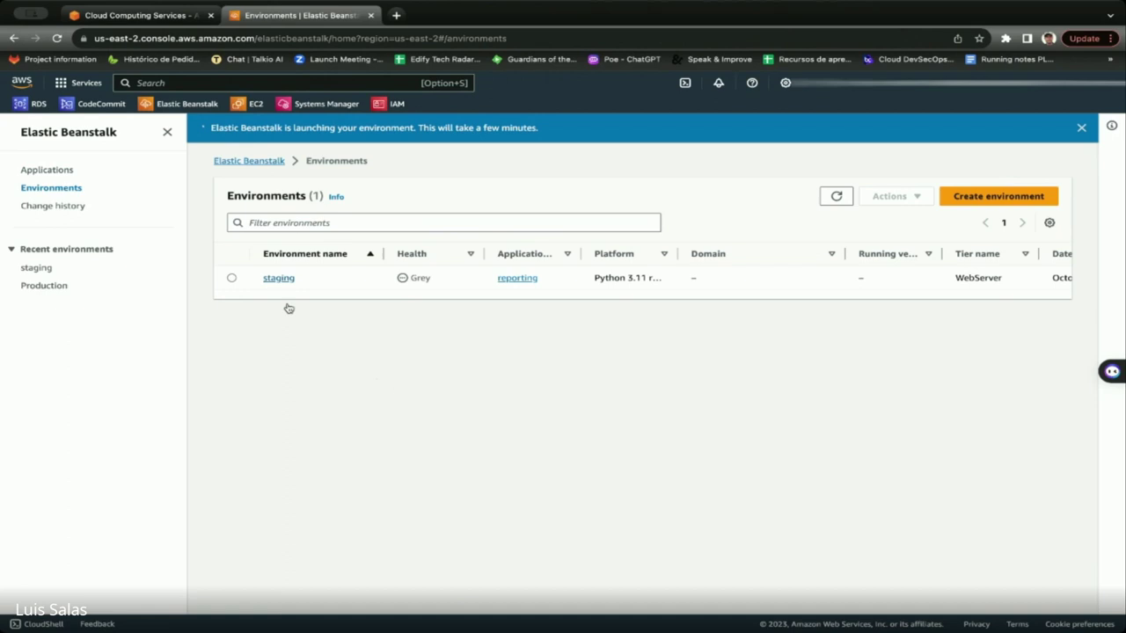
pyautogui.click(54, 206)
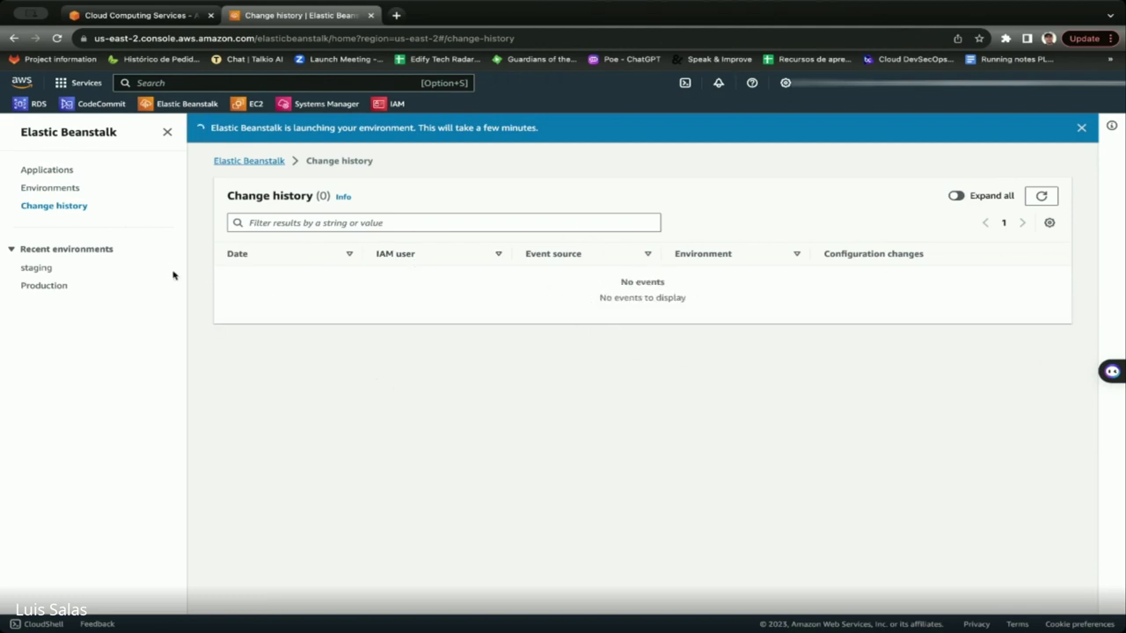
# Reopen the staging environment page, then search the console for 'rds'.
pyautogui.click(43, 271)
pyautogui.click(44, 190)
pyautogui.click(280, 278)
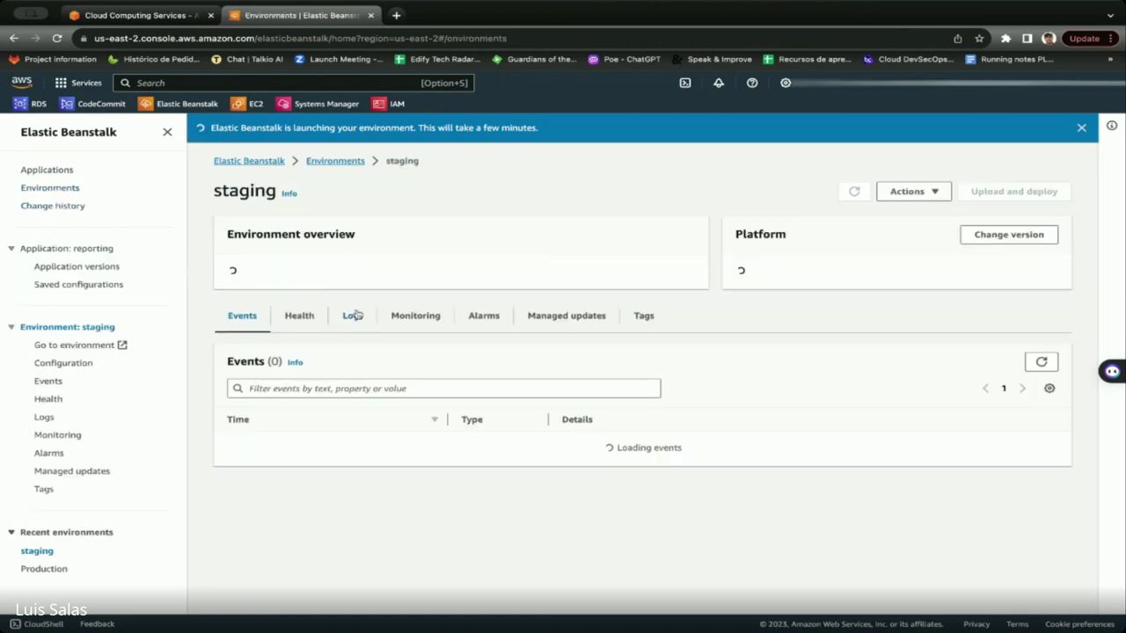
pyautogui.scroll(-1, 389, 331)
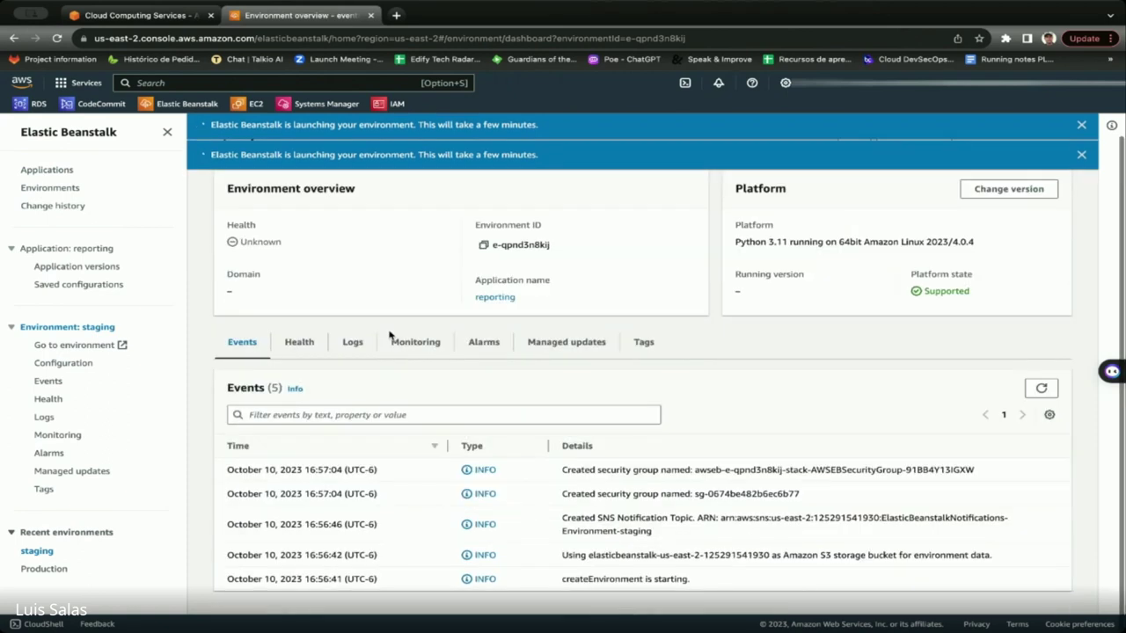
pyautogui.click(234, 82)
pyautogui.write('rds/home?region=us-east-2#')
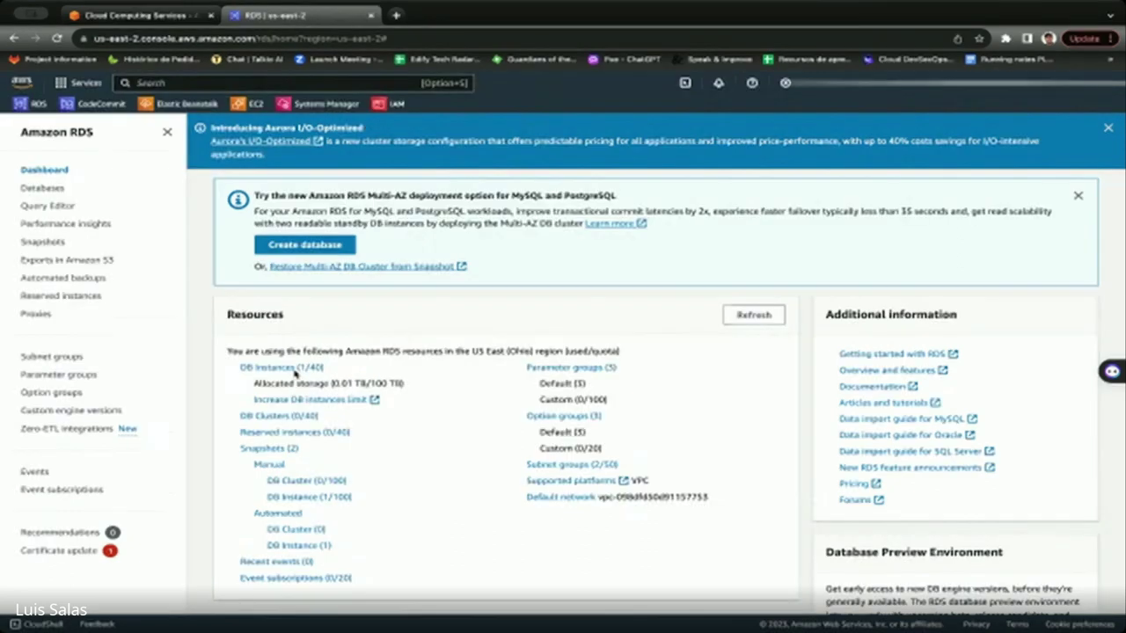
# Open the Elastic Beanstalk-created awseb PostgreSQL instance from the DB Instances list.
pyautogui.click(283, 367)
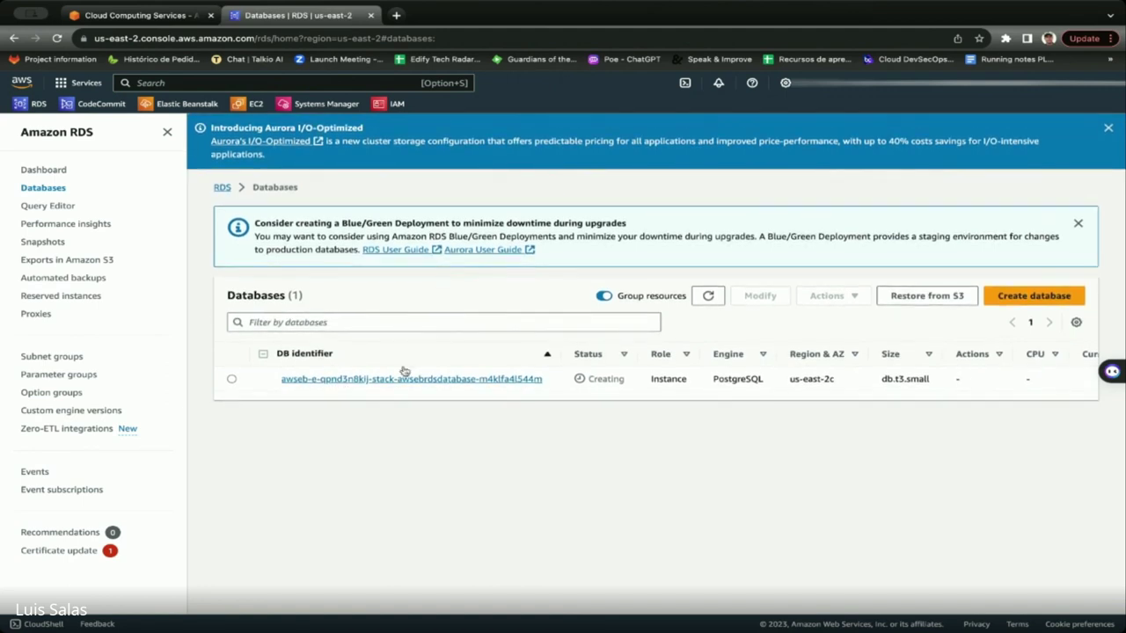
pyautogui.click(396, 380)
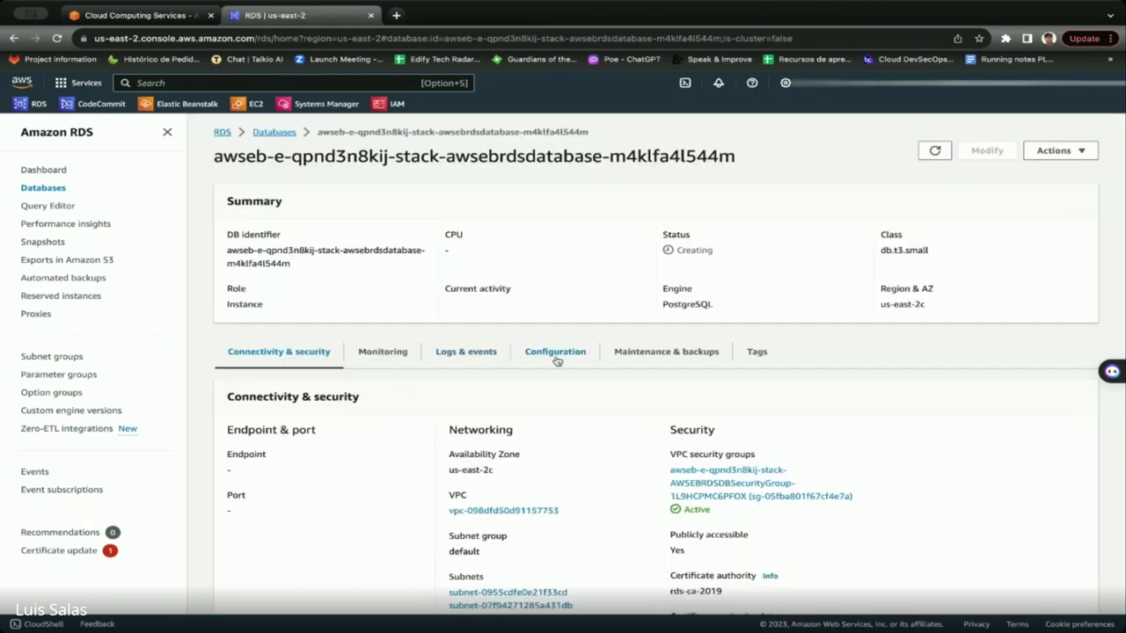
pyautogui.scroll(-1, 557, 361)
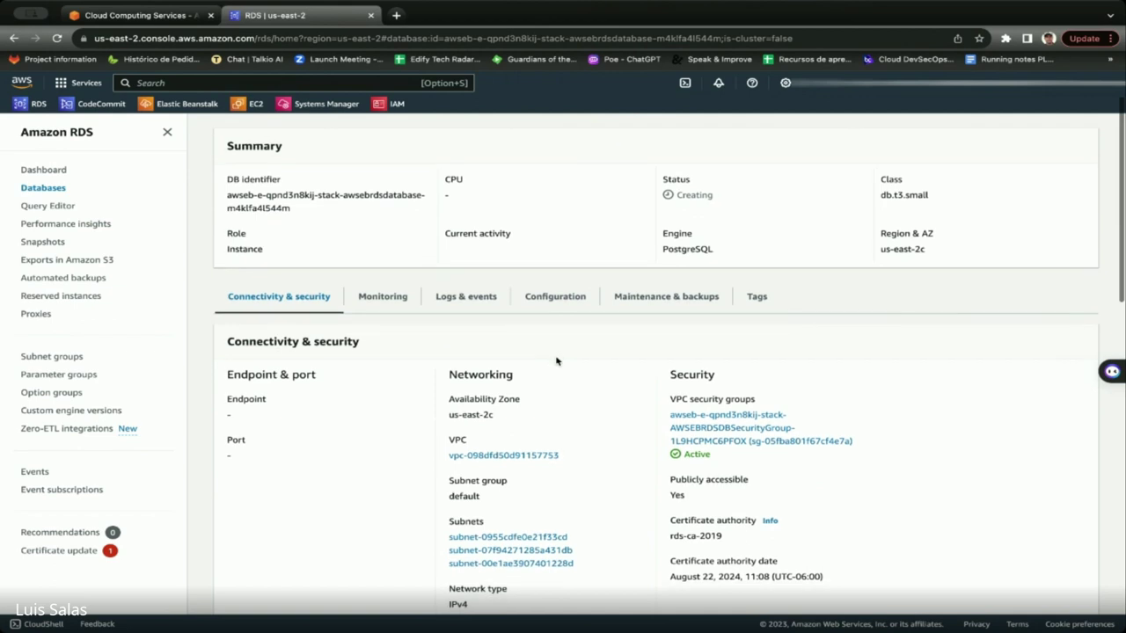
pyautogui.scroll(-1, 557, 361)
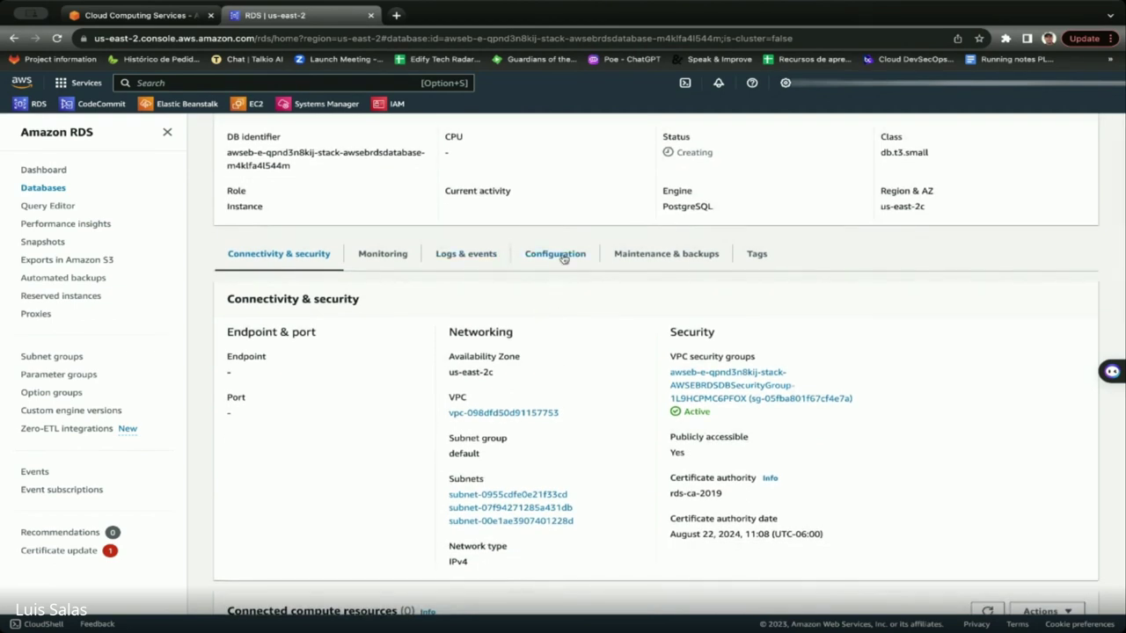
# Review the db.t3.small database's Configuration tab while its status is Creating.
pyautogui.click(561, 255)
pyautogui.scroll(-3, 596, 346)
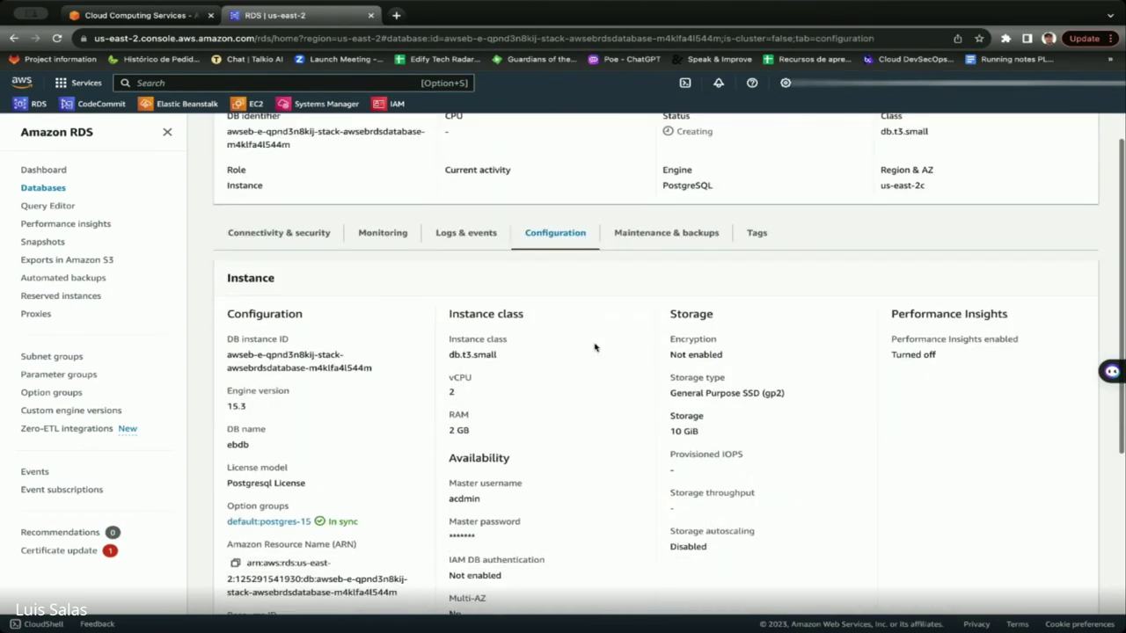
pyautogui.scroll(-5, 594, 347)
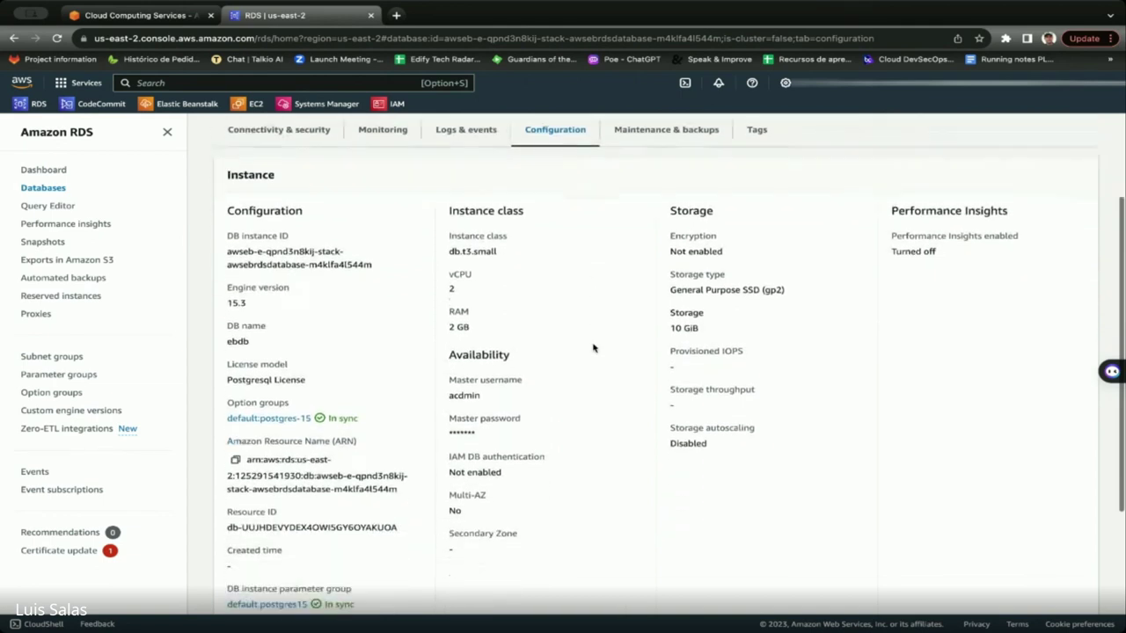
pyautogui.scroll(5, 594, 347)
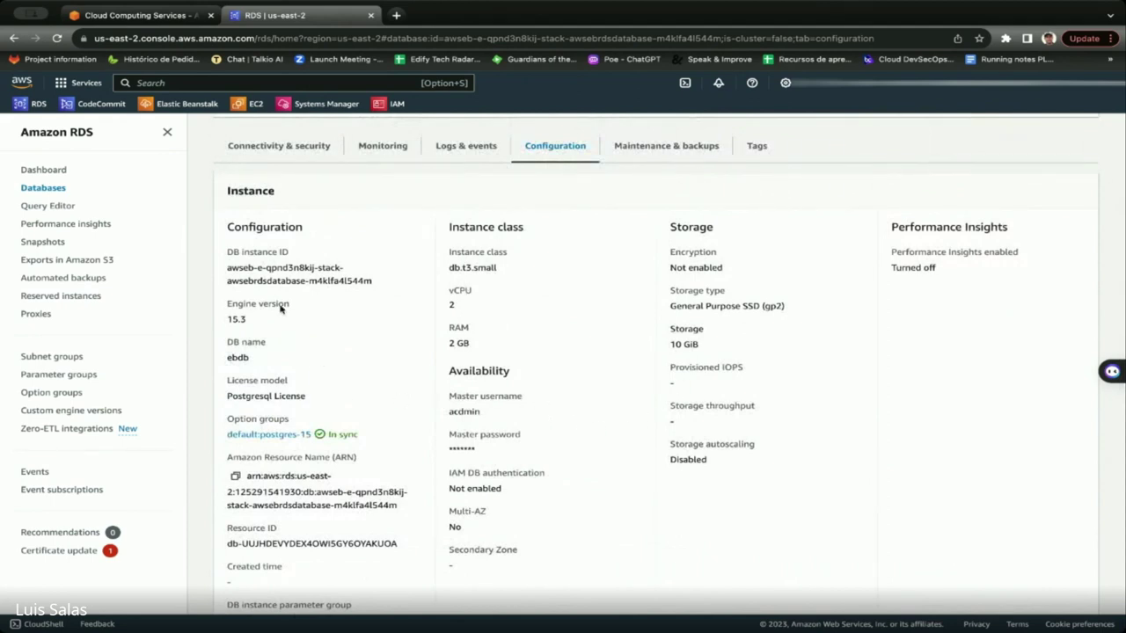
# Inspect the Connectivity & security details: us-east-2c, publicly accessible.
pyautogui.click(289, 156)
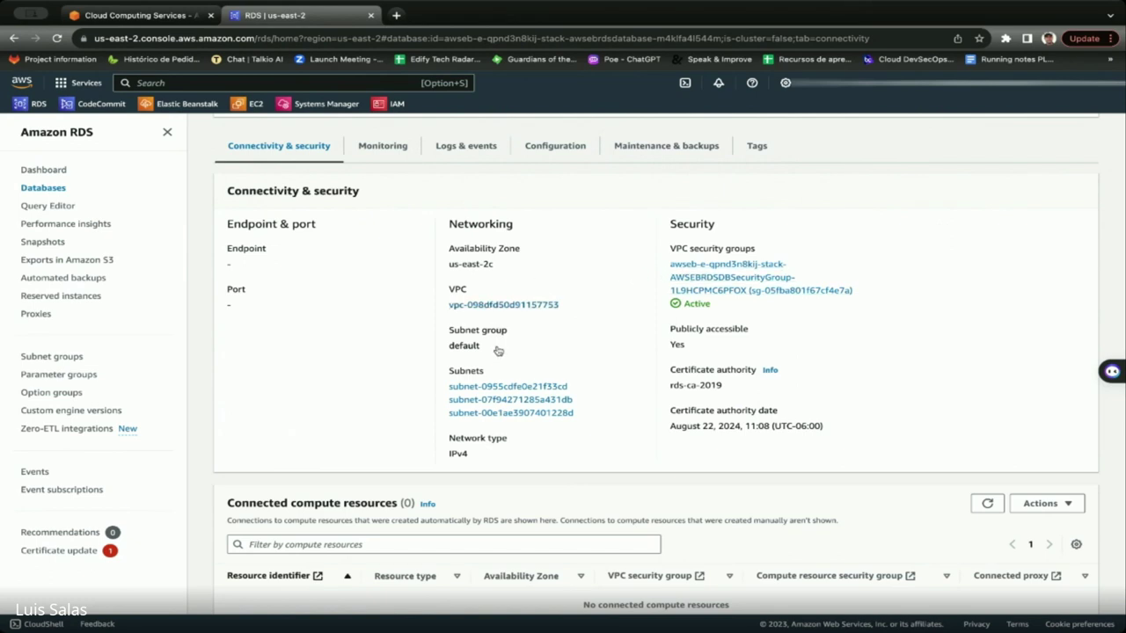
pyautogui.scroll(-1, 501, 379)
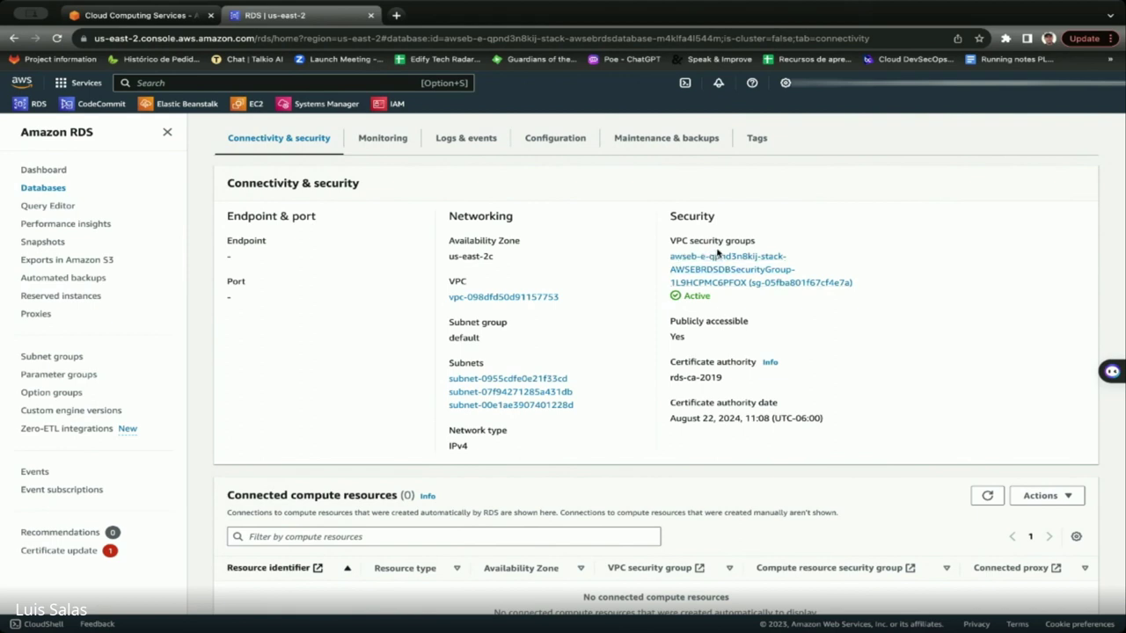
pyautogui.moveTo(756, 243); pyautogui.dragTo(657, 241)
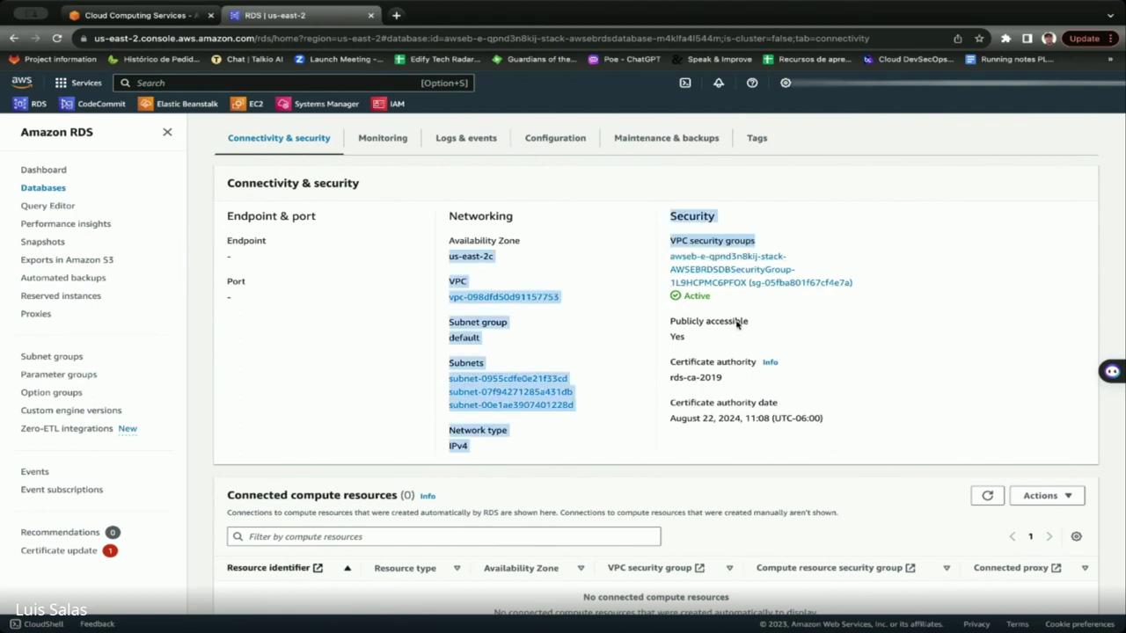
pyautogui.click(796, 317)
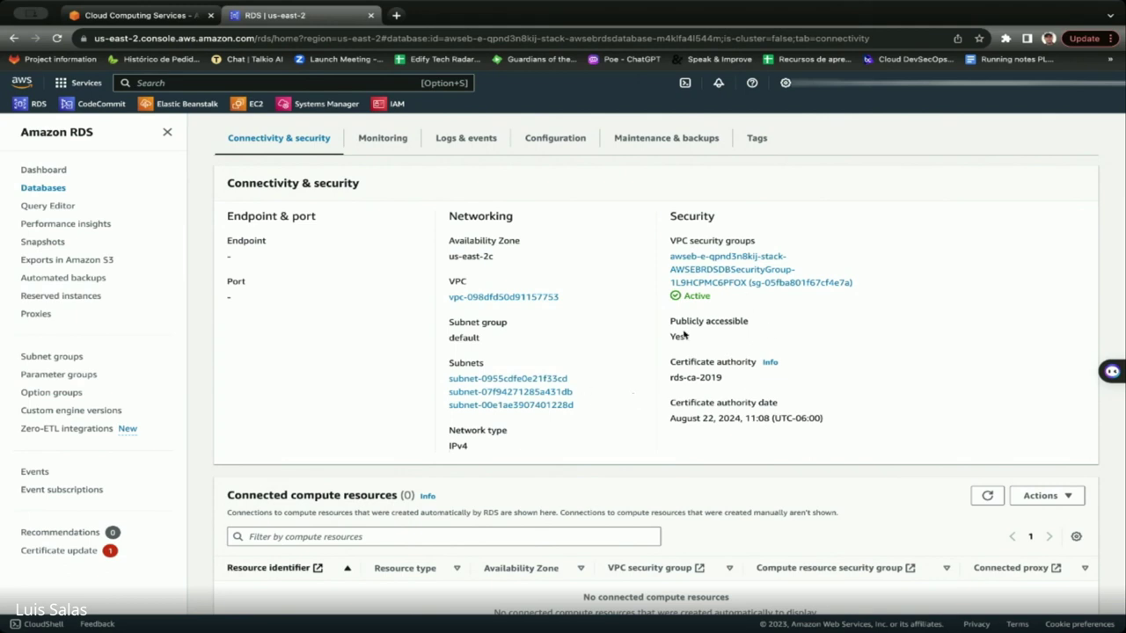
pyautogui.scroll(2, 654, 417)
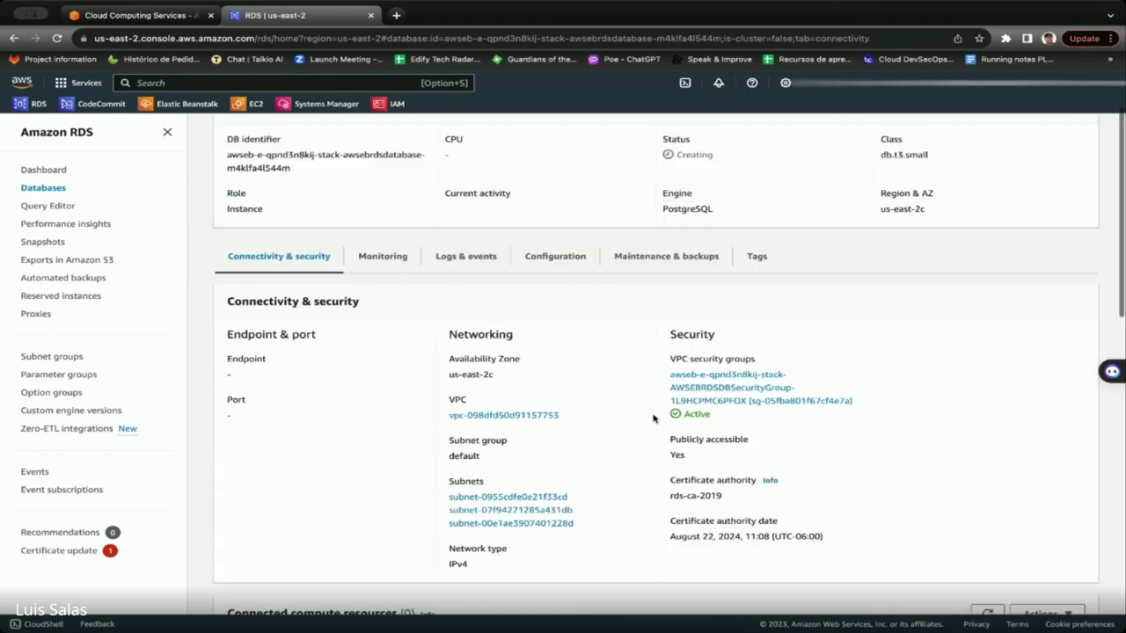
pyautogui.scroll(2, 654, 418)
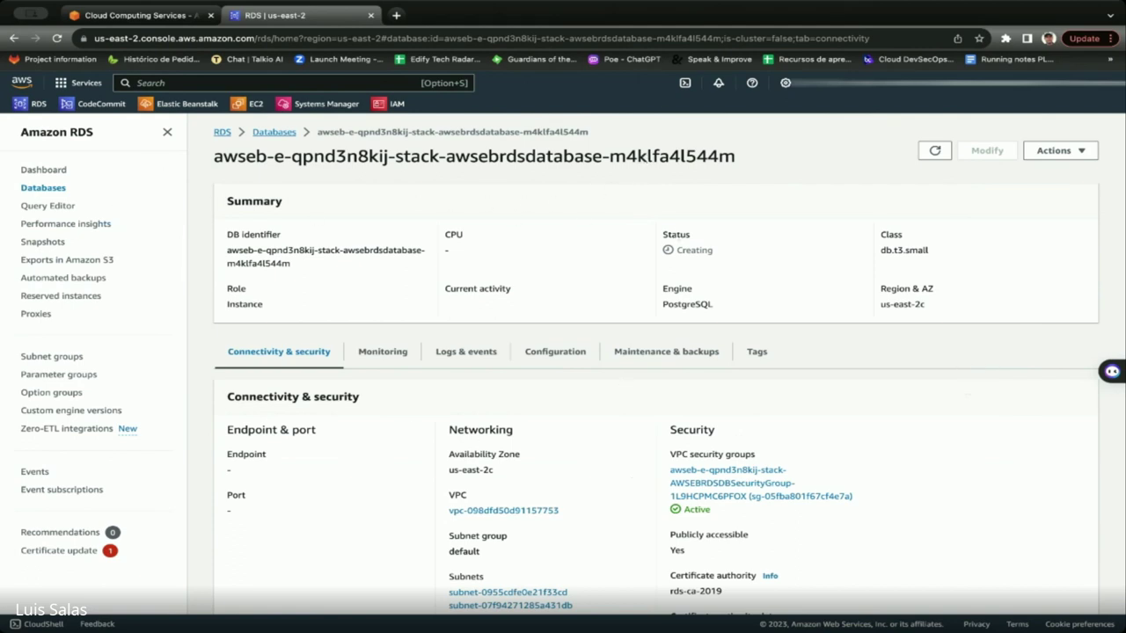
# Switch to the Cloud Computing Services browser tab with the AWS homepage.
pyautogui.click(141, 15)
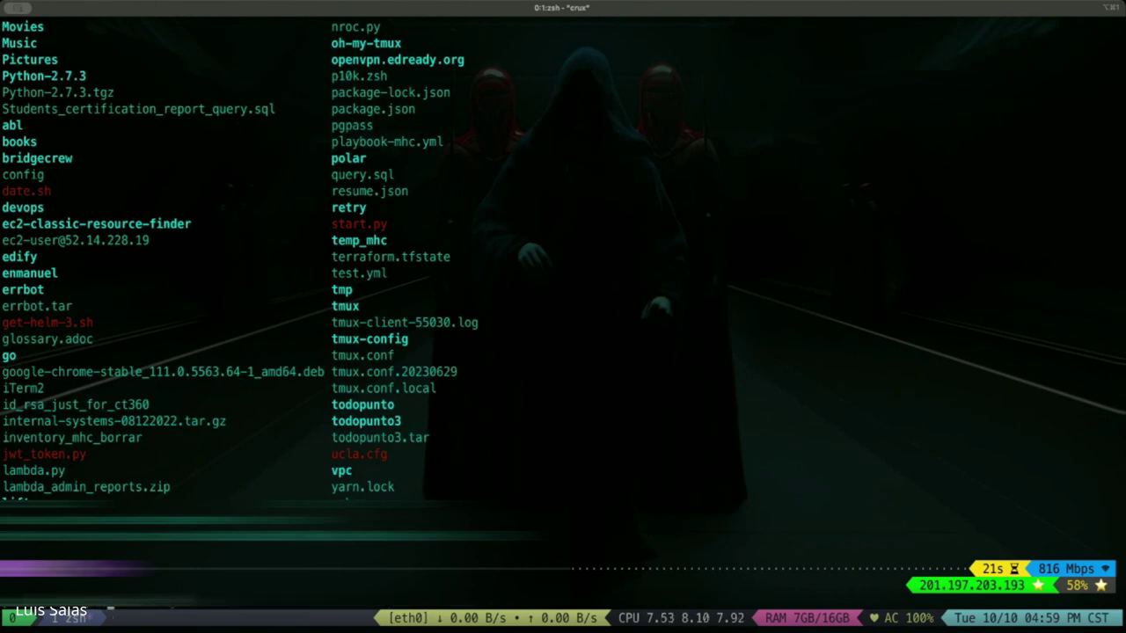
# List the Terraform project files in the ~/edify/NROC/iac folder with ls.
pyautogui.press('Return')
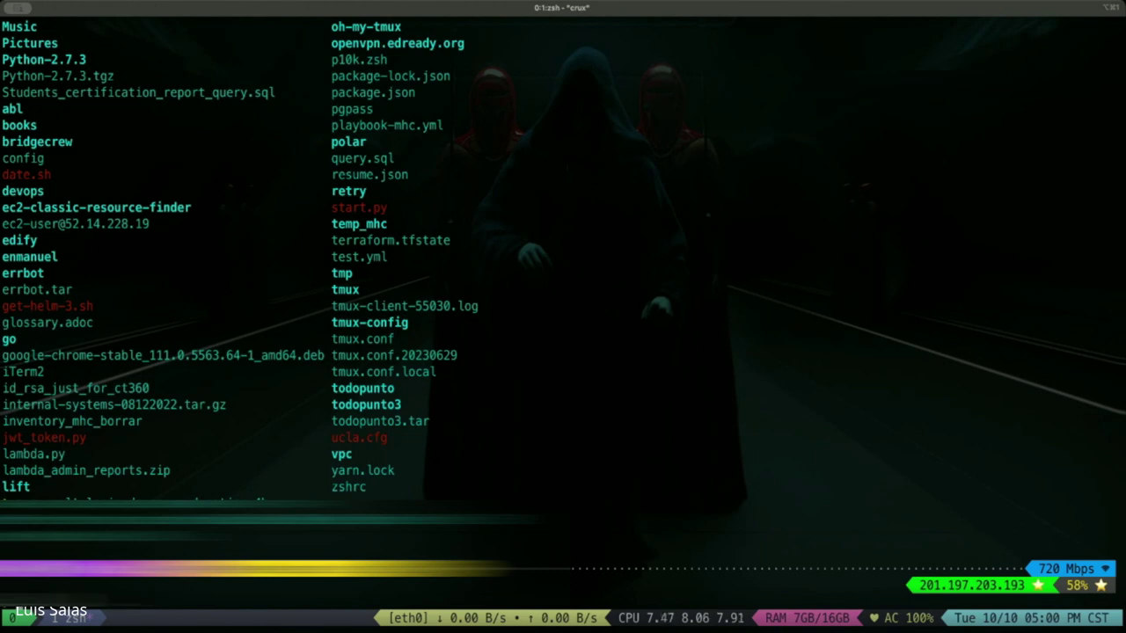
pyautogui.write('ls')
pyautogui.press('Return')
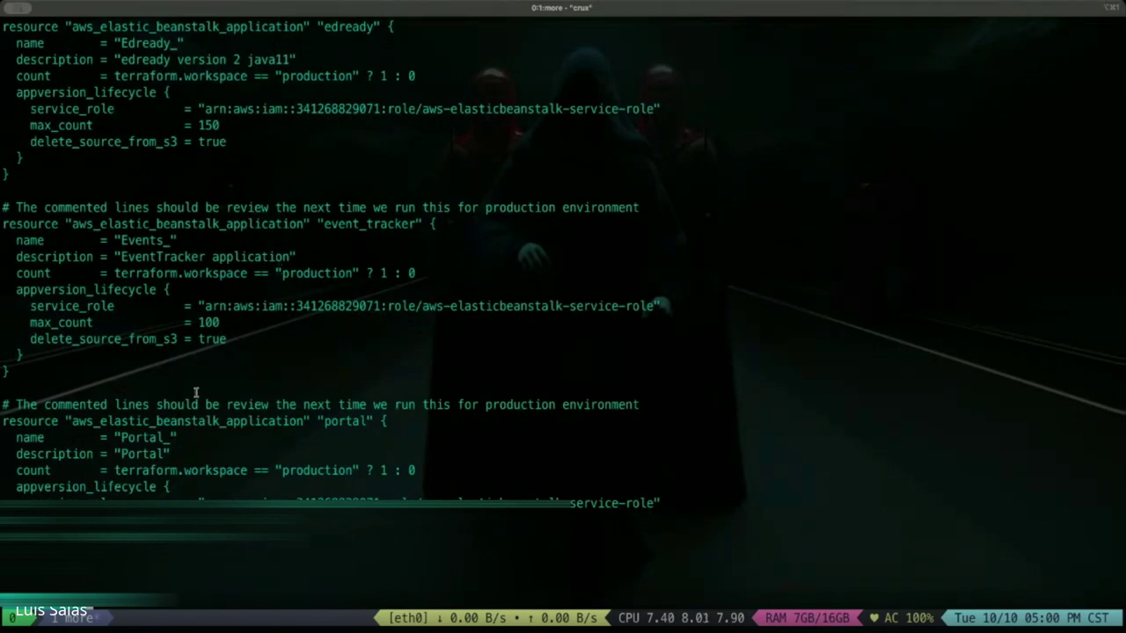
# Finish the current file and list the Terraform files again.
pyautogui.press('space')
pyautogui.write('ls')
pyautogui.press('Return')
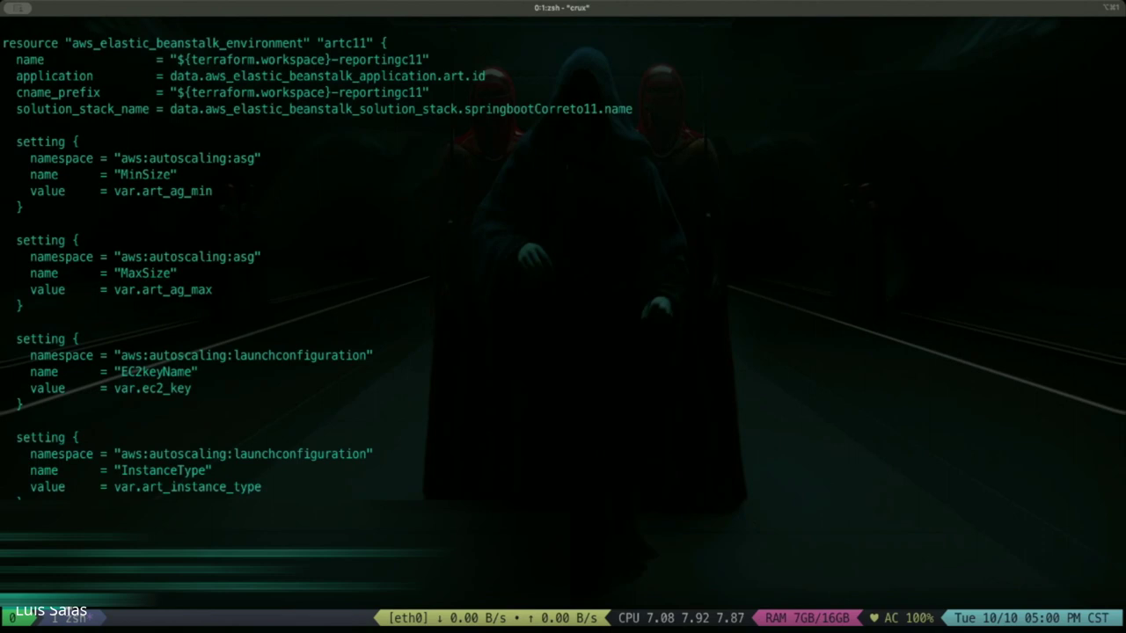
# Read the SecurityGroups, DisableIMDSv1, VPCId, Subnets, ELBSubnets and health check settings.
pyautogui.press('Return')
pyautogui.press('Return')
pyautogui.press('Return')
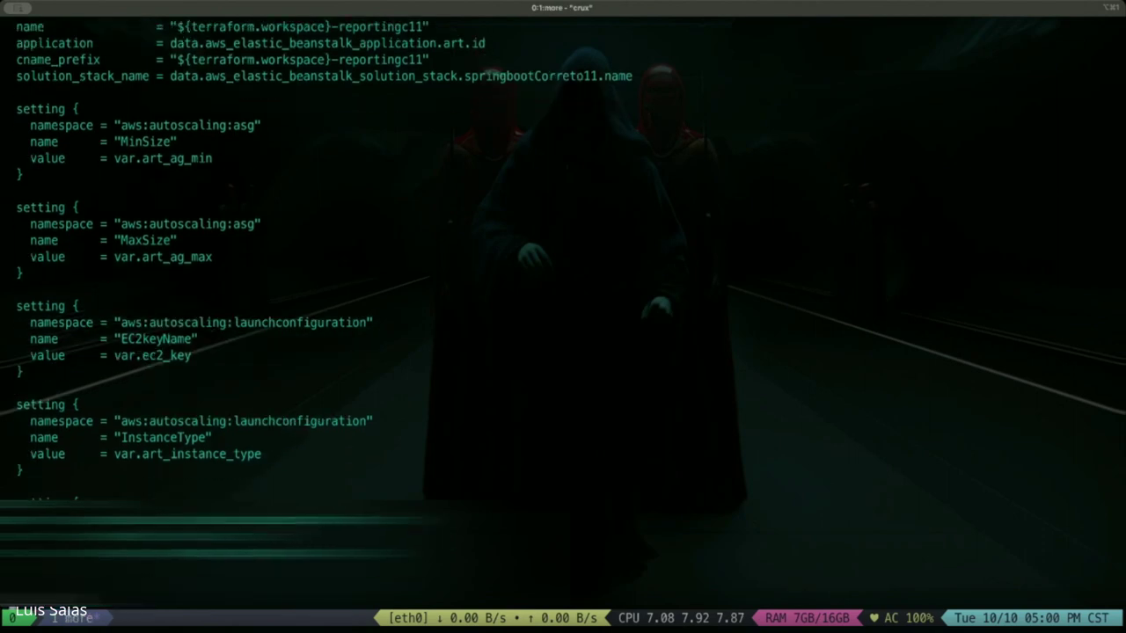
pyautogui.press('Return')
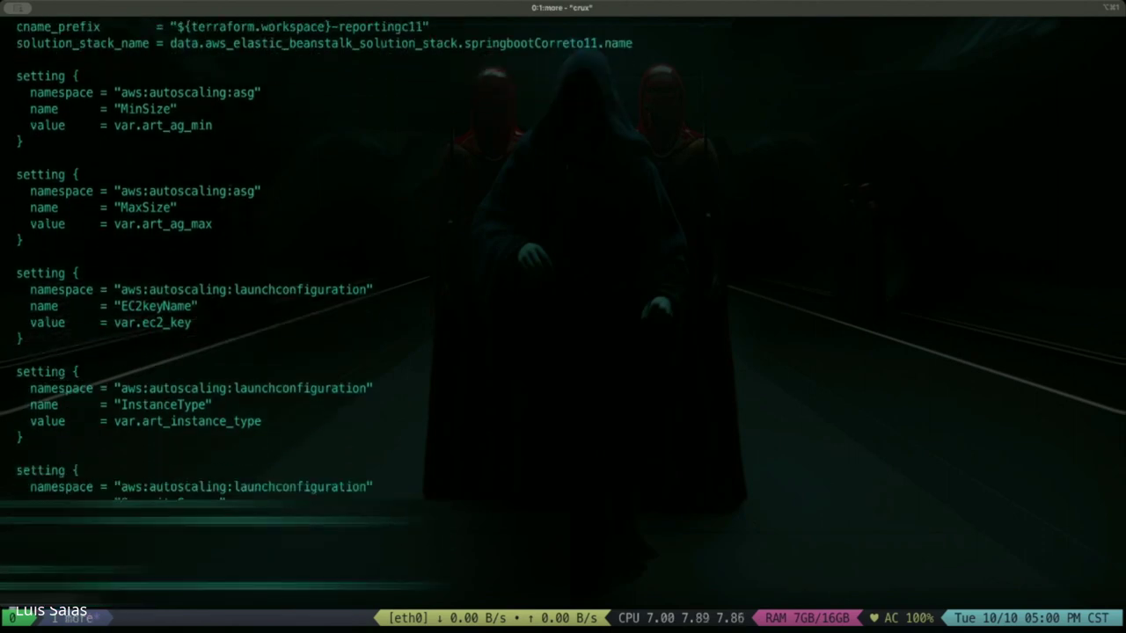
pyautogui.press('Return')
pyautogui.press('Return')
pyautogui.press('Return')
pyautogui.press('Return')
pyautogui.press('Return')
pyautogui.press('Return')
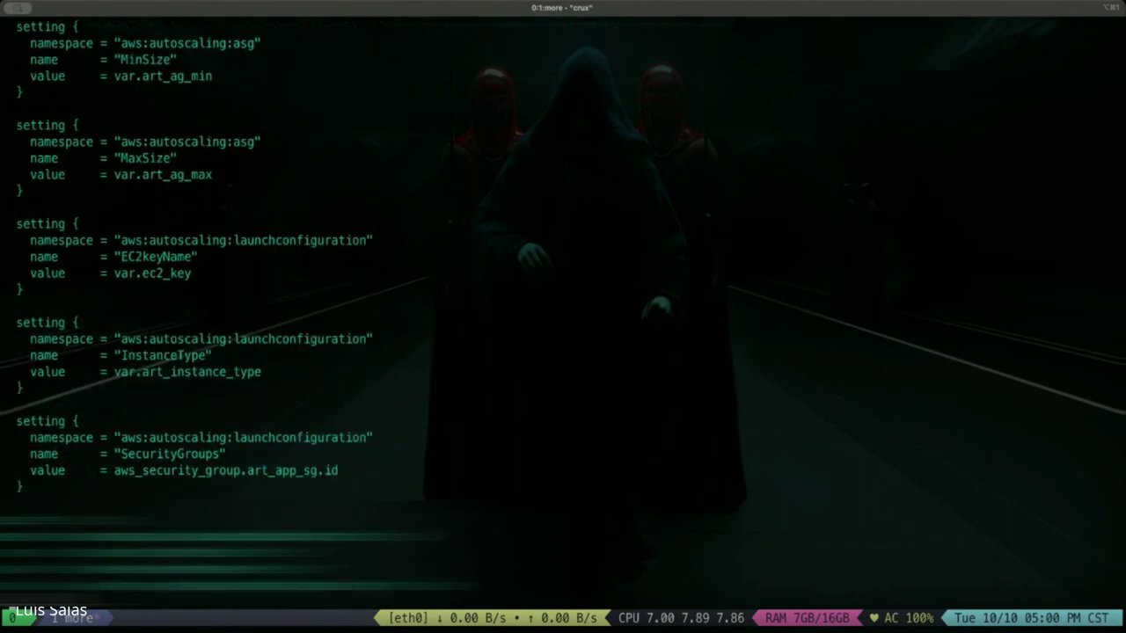
pyautogui.press('Return')
pyautogui.press('Return')
pyautogui.press('Return')
pyautogui.press('Return')
pyautogui.press('Return')
pyautogui.press('Return')
pyautogui.press('Return')
pyautogui.press('Return')
pyautogui.press('Return')
pyautogui.press('Return')
pyautogui.press('Return')
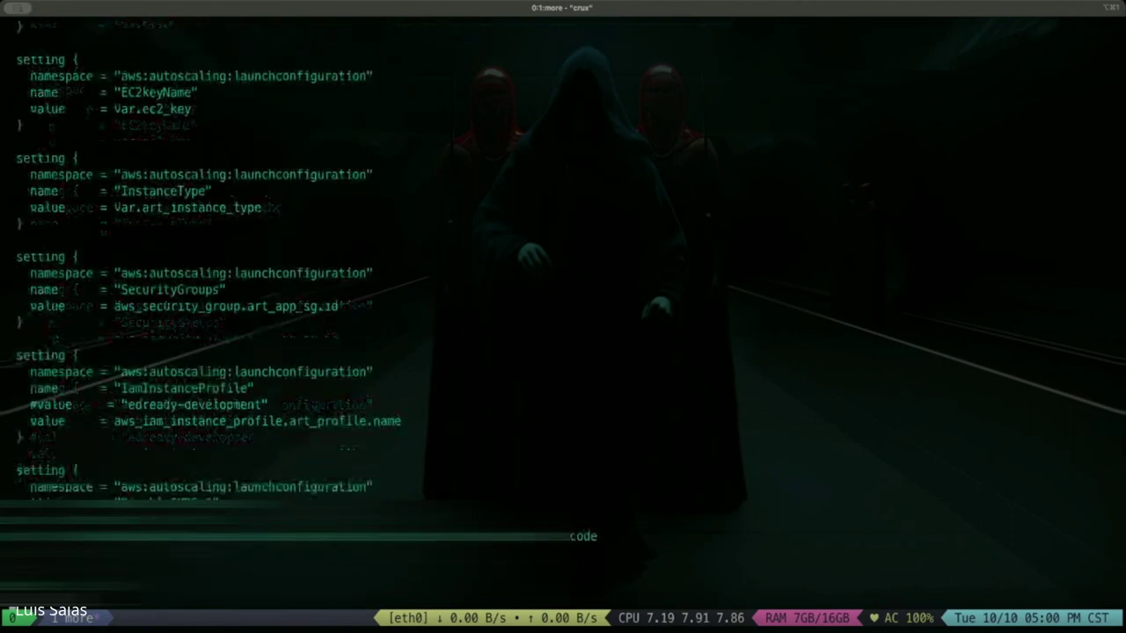
pyautogui.press('Return')
pyautogui.press('Return')
pyautogui.press('Return')
pyautogui.press('Return')
pyautogui.press('Return')
pyautogui.press('Return')
pyautogui.press('Return')
pyautogui.press('Return')
pyautogui.press('Return')
pyautogui.press('Return')
pyautogui.press('Return')
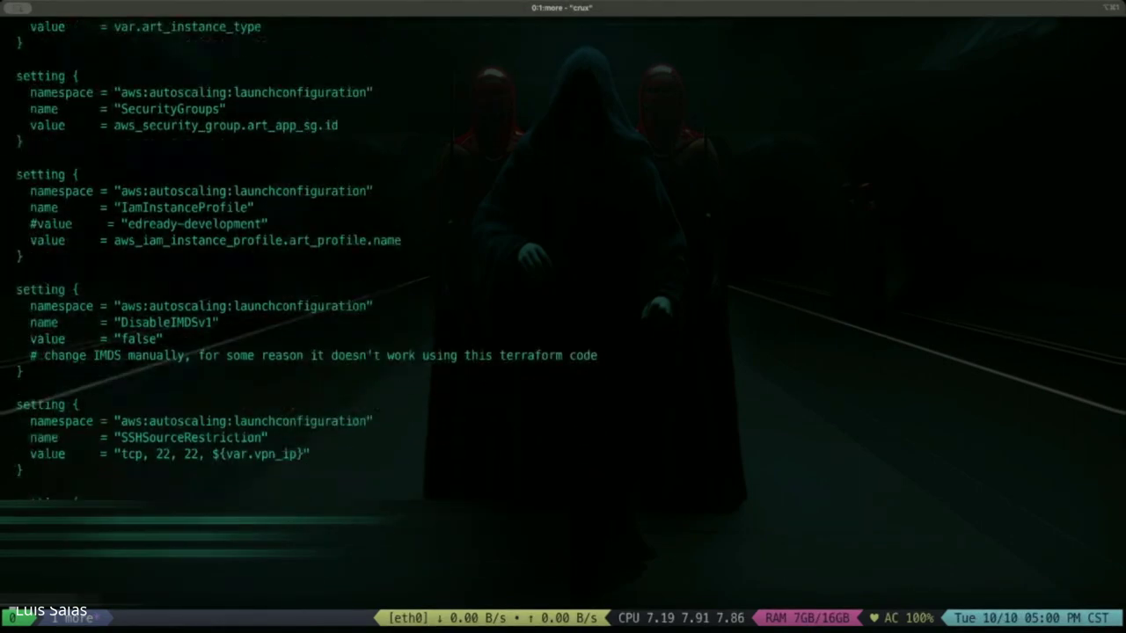
pyautogui.press('Return')
pyautogui.press('Return')
pyautogui.press('Return')
pyautogui.press('Return')
pyautogui.press('Return')
pyautogui.press('Return')
pyautogui.press('Return')
pyautogui.press('Return')
pyautogui.press('Return')
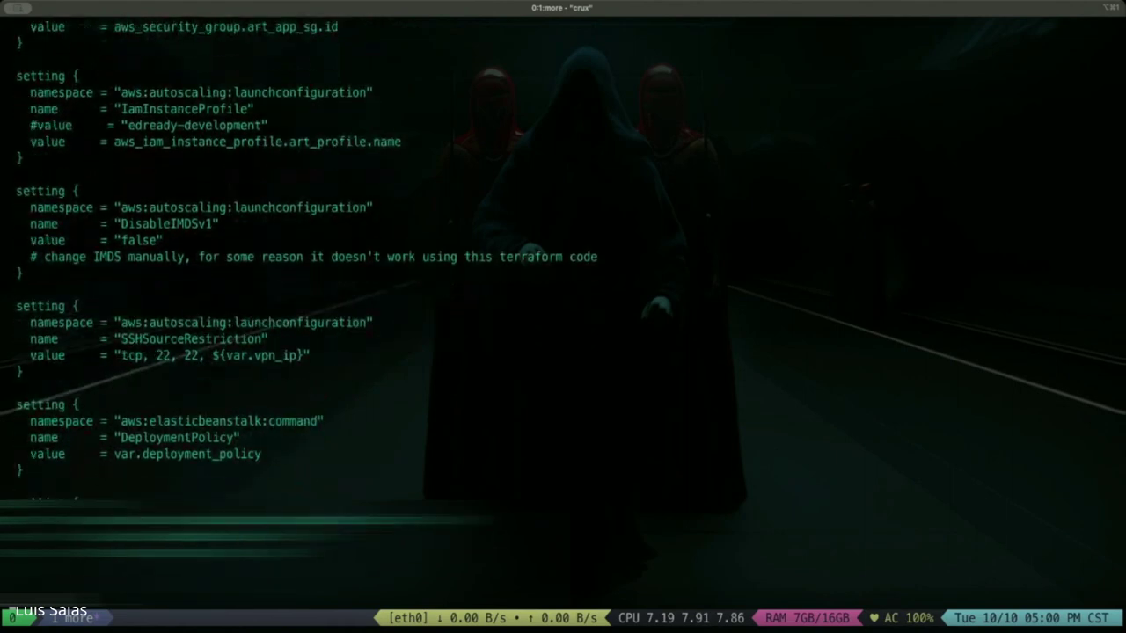
pyautogui.press('Return')
pyautogui.press('Return')
pyautogui.press('Return')
pyautogui.press('Return')
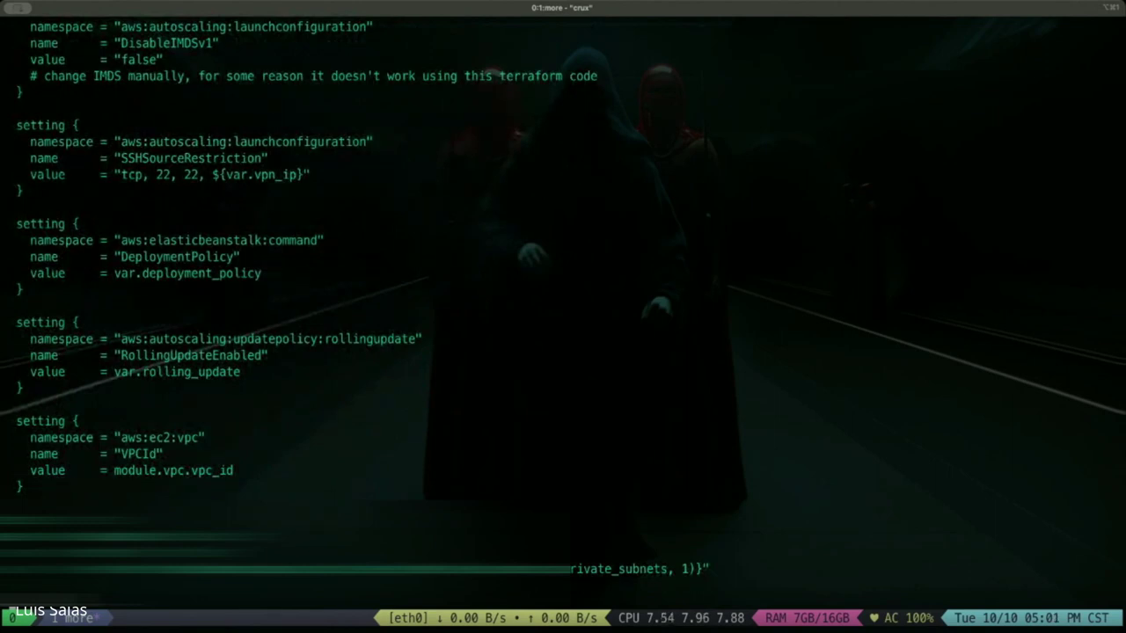
pyautogui.press('Return')
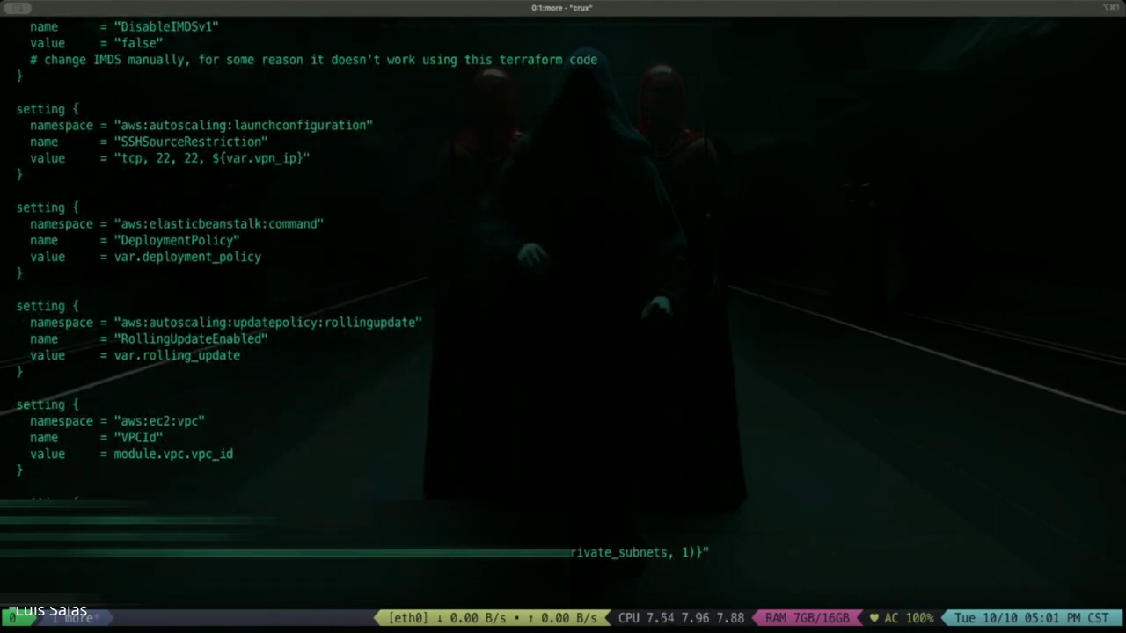
pyautogui.press('Return')
pyautogui.press('Return')
pyautogui.press('Return')
pyautogui.press('Return')
pyautogui.press('Return')
pyautogui.press('Return')
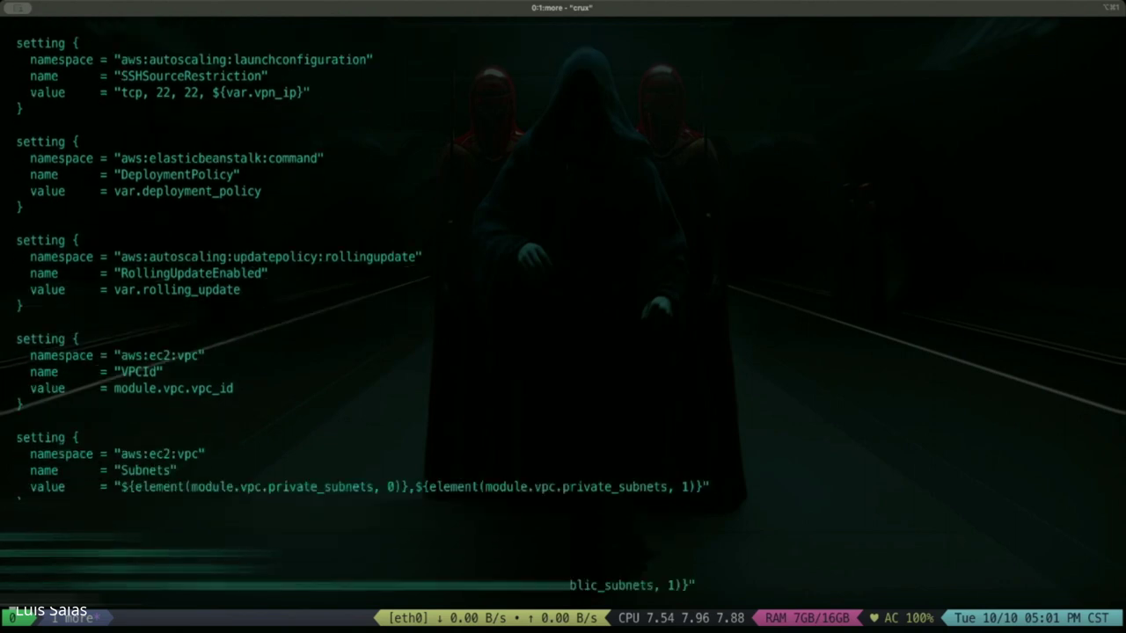
pyautogui.press('Return')
pyautogui.press('Return')
pyautogui.press('Return')
pyautogui.press('Return')
pyautogui.press('Return')
pyautogui.press('Return')
pyautogui.press('Return')
pyautogui.press('Return')
pyautogui.press('Return')
pyautogui.press('Return')
pyautogui.press('Return')
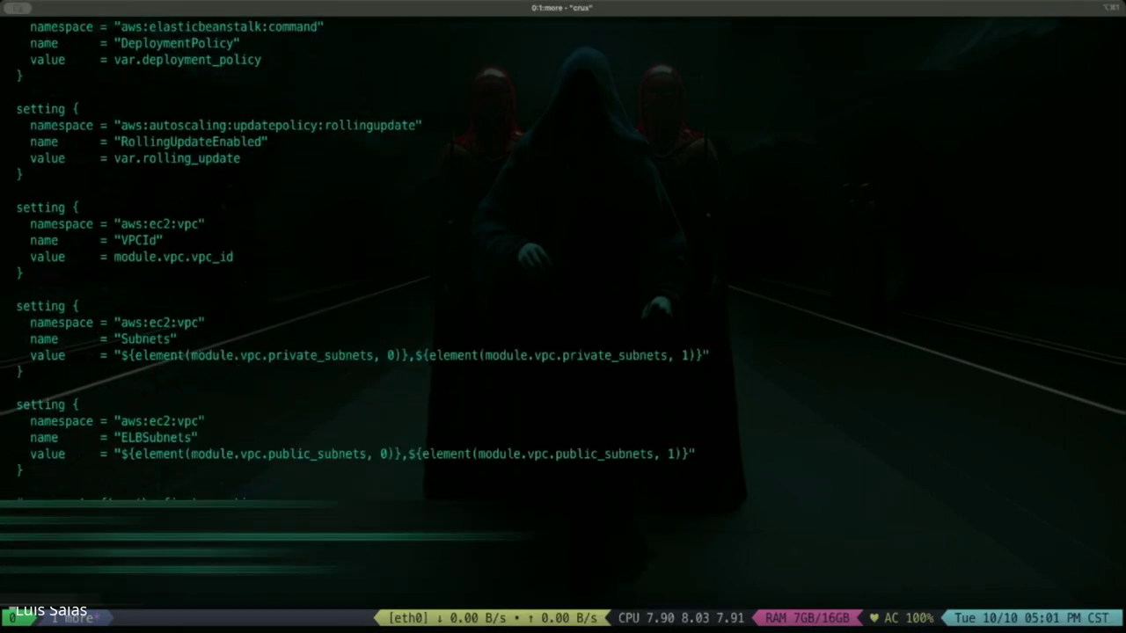
# Read the load balancer, listener, SSL, environment variable and update blocks to the file's end.
pyautogui.press('Return')
pyautogui.press('Return')
pyautogui.press('Return')
pyautogui.press('Return')
pyautogui.press('Return')
pyautogui.press('Return')
pyautogui.press('Return')
pyautogui.press('Return')
pyautogui.press('Return')
pyautogui.press('Return')
pyautogui.press('Return')
pyautogui.press('Return')
pyautogui.press('Return')
pyautogui.press('Return')
pyautogui.press('Return')
pyautogui.press('Return')
pyautogui.press('Return')
pyautogui.press('Return')
pyautogui.press('Return')
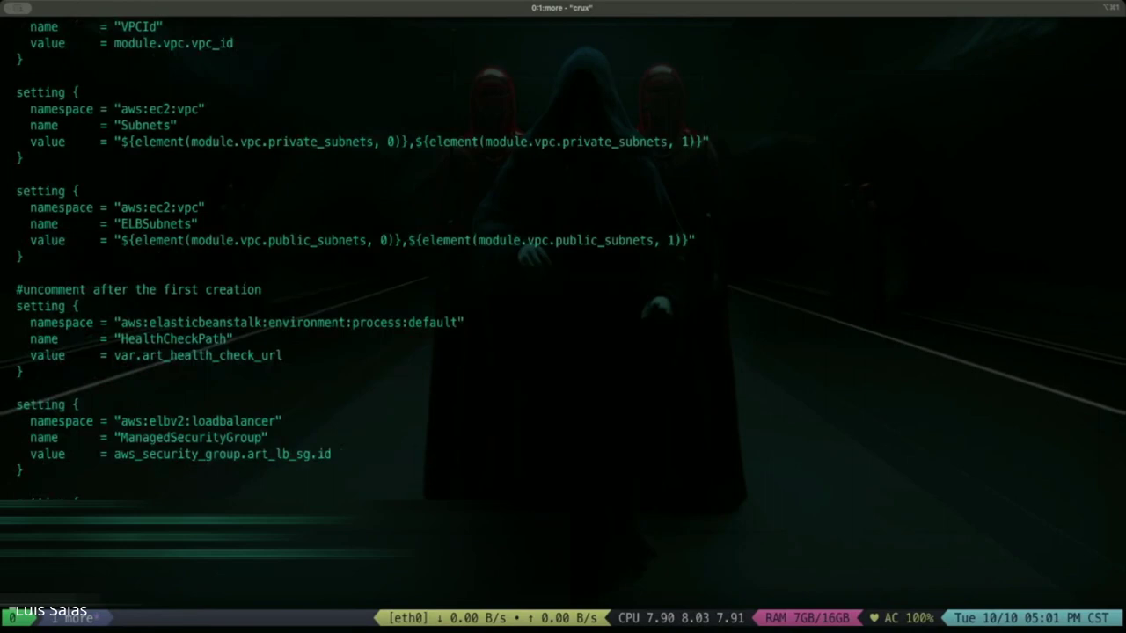
pyautogui.press('Return')
pyautogui.press('Return')
pyautogui.press('Return')
pyautogui.press('Return')
pyautogui.press('Return')
pyautogui.press('Return')
pyautogui.press('Return')
pyautogui.press('Return')
pyautogui.press('Return')
pyautogui.press('Return')
pyautogui.press('Return')
pyautogui.press('Return')
pyautogui.press('Return')
pyautogui.press('Return')
pyautogui.press('Return')
pyautogui.press('Return')
pyautogui.press('Return')
pyautogui.press('Return')
pyautogui.press('Return')
pyautogui.press('Return')
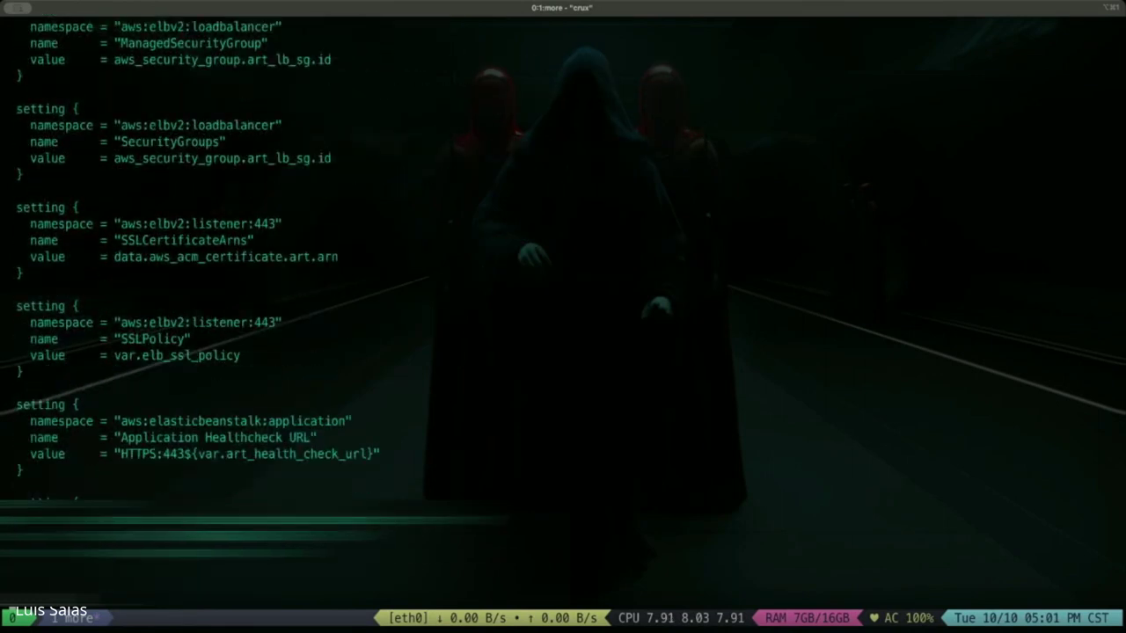
pyautogui.press('Return')
pyautogui.press('Return')
pyautogui.press('Return')
pyautogui.press('Return')
pyautogui.press('Return')
pyautogui.press('Return')
pyautogui.press('Return')
pyautogui.press('Return')
pyautogui.press('Return')
pyautogui.press('Return')
pyautogui.press('Return')
pyautogui.press('Return')
pyautogui.press('Return')
pyautogui.press('Return')
pyautogui.press('Return')
pyautogui.press('Return')
pyautogui.press('Return')
pyautogui.press('Return')
pyautogui.press('Return')
pyautogui.press('Return')
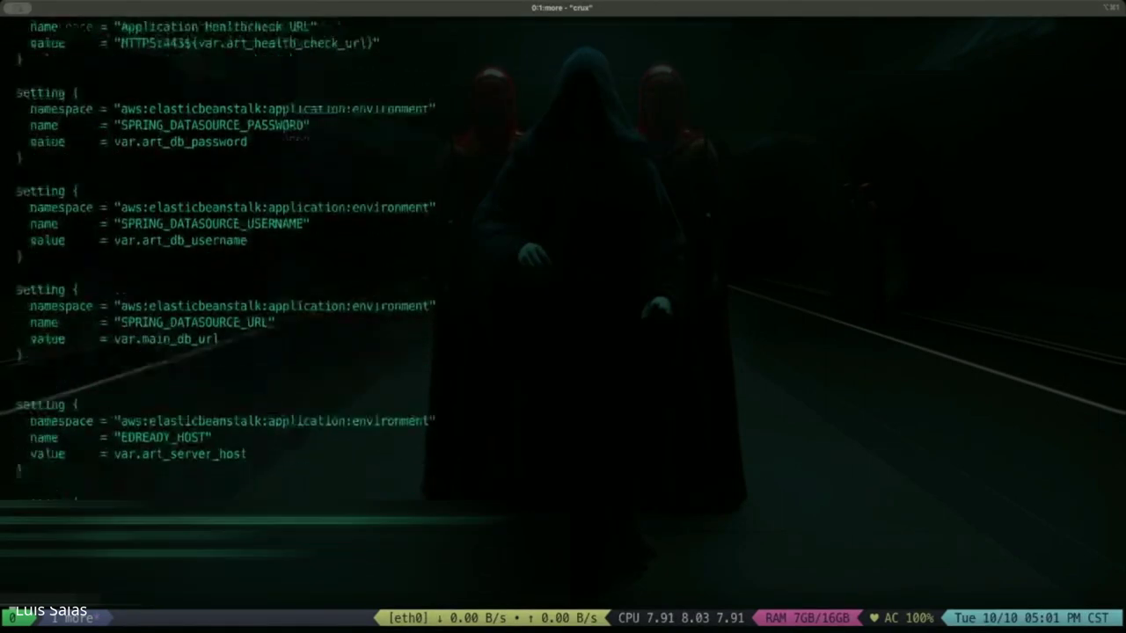
pyautogui.press('Return')
pyautogui.press('Return')
pyautogui.press('Return')
pyautogui.press('Return')
pyautogui.press('Return')
pyautogui.press('Return')
pyautogui.press('Return')
pyautogui.press('Return')
pyautogui.press('Return')
pyautogui.press('Return')
pyautogui.press('Return')
pyautogui.press('Return')
pyautogui.press('Return')
pyautogui.press('Return')
pyautogui.press('Return')
pyautogui.press('Return')
pyautogui.press('Return')
pyautogui.press('Return')
pyautogui.press('Return')
pyautogui.press('Return')
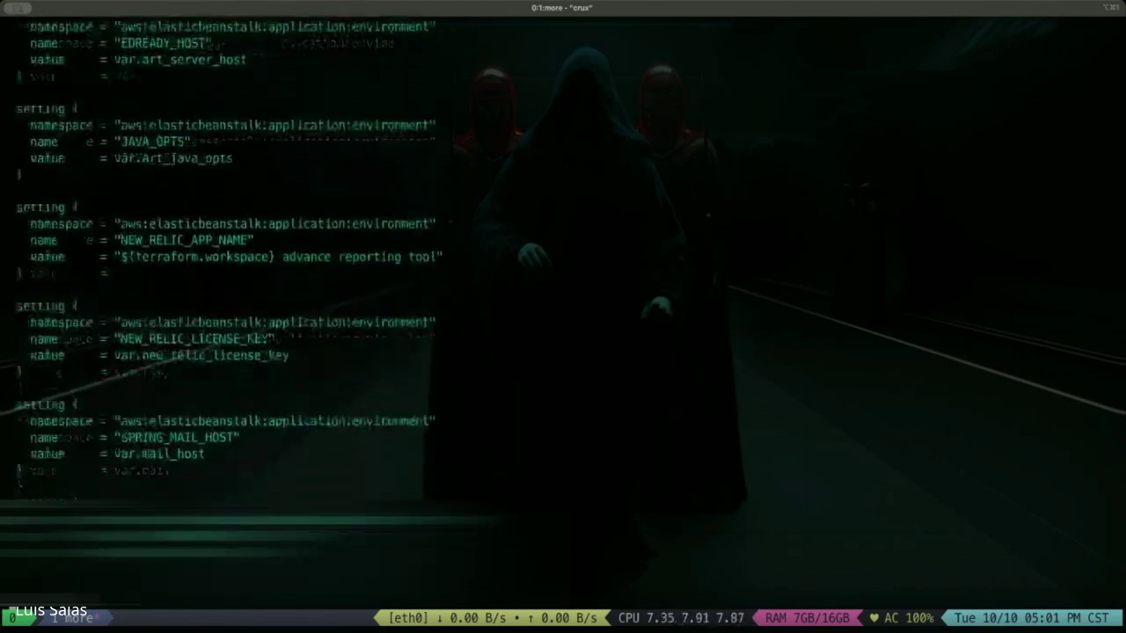
pyautogui.press('Return')
pyautogui.press('Return')
pyautogui.press('Return')
pyautogui.press('Return')
pyautogui.press('Return')
pyautogui.press('Return')
pyautogui.press('Return')
pyautogui.press('Return')
pyautogui.press('Return')
pyautogui.press('Return')
pyautogui.press('Return')
pyautogui.press('Return')
pyautogui.press('Return')
pyautogui.press('Return')
pyautogui.press('Return')
pyautogui.press('Return')
pyautogui.press('Return')
pyautogui.press('Return')
pyautogui.press('Return')
pyautogui.press('Return')
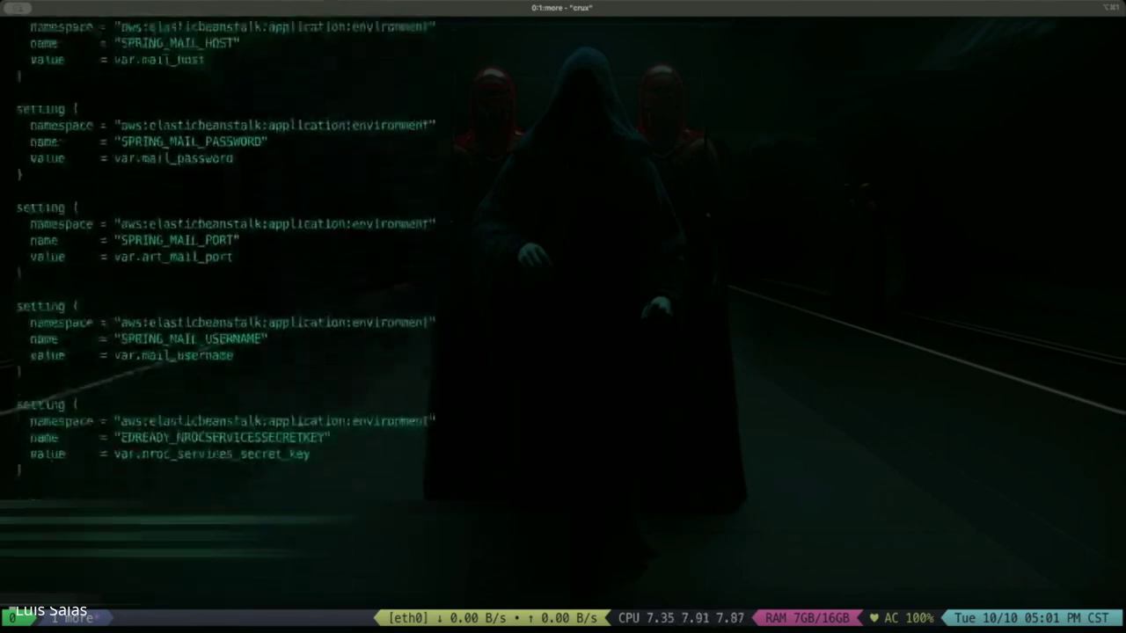
pyautogui.press('Return')
pyautogui.press('Return')
pyautogui.press('Return')
pyautogui.press('Return')
pyautogui.press('Return')
pyautogui.press('Return')
pyautogui.press('Return')
pyautogui.press('Return')
pyautogui.press('Return')
pyautogui.press('Return')
pyautogui.press('Return')
pyautogui.press('Return')
pyautogui.press('Return')
pyautogui.press('Return')
pyautogui.press('Return')
pyautogui.press('Return')
pyautogui.press('Return')
pyautogui.press('Return')
pyautogui.press('Return')
pyautogui.press('Return')
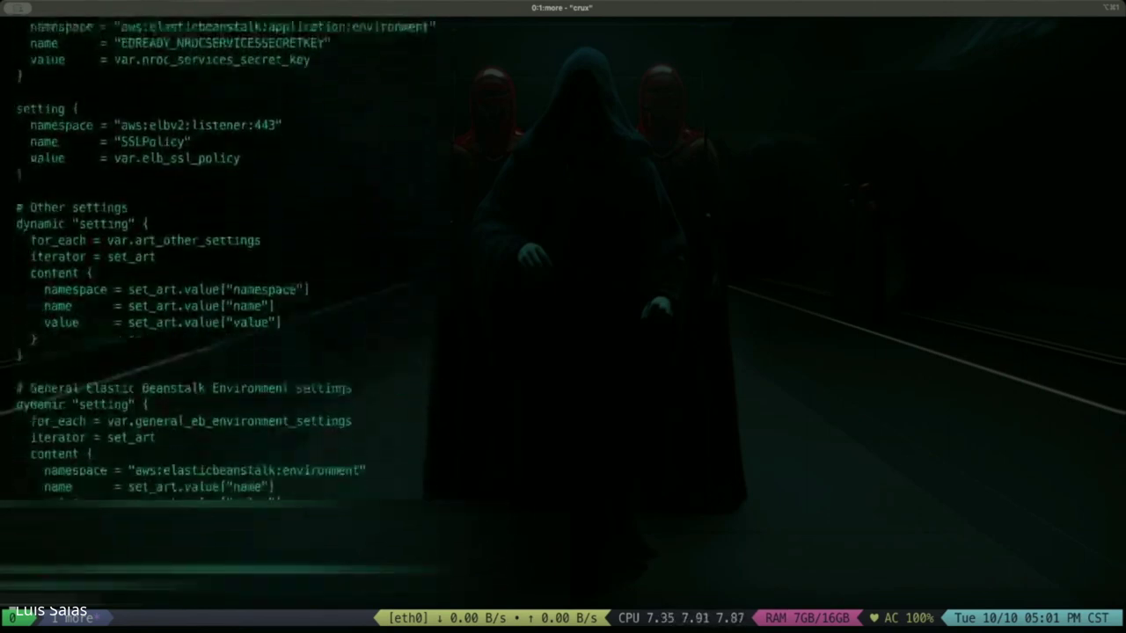
pyautogui.press('Return')
pyautogui.press('Return')
pyautogui.press('Return')
pyautogui.press('Return')
pyautogui.press('Return')
pyautogui.press('Return')
pyautogui.press('Return')
pyautogui.press('Return')
pyautogui.press('Return')
pyautogui.press('Return')
pyautogui.press('Return')
pyautogui.press('Return')
pyautogui.press('Return')
pyautogui.press('Return')
pyautogui.press('Return')
pyautogui.press('Return')
pyautogui.press('Return')
pyautogui.press('Return')
pyautogui.press('Return')
pyautogui.press('Return')
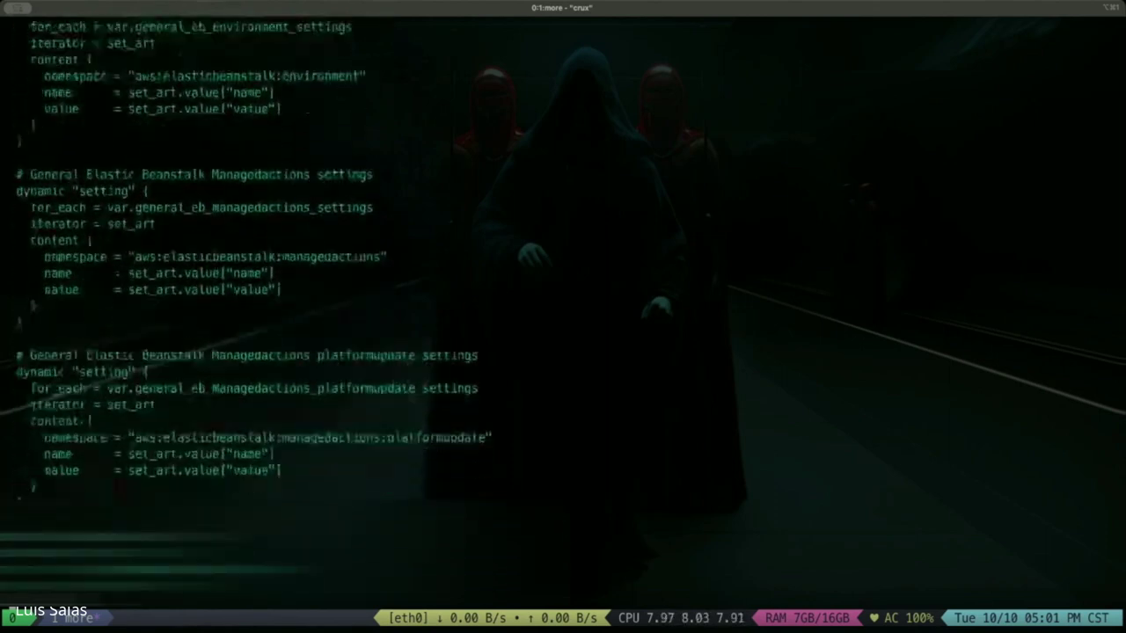
pyautogui.press('Return')
pyautogui.press('Return')
pyautogui.press('Return')
pyautogui.press('Return')
pyautogui.press('Return')
pyautogui.press('Return')
pyautogui.press('Return')
pyautogui.press('Return')
pyautogui.press('Return')
pyautogui.press('Return')
pyautogui.press('Return')
pyautogui.press('Return')
pyautogui.press('Return')
pyautogui.press('Return')
pyautogui.press('Return')
pyautogui.press('Return')
pyautogui.press('Return')
pyautogui.press('Return')
pyautogui.press('Return')
pyautogui.press('Return')
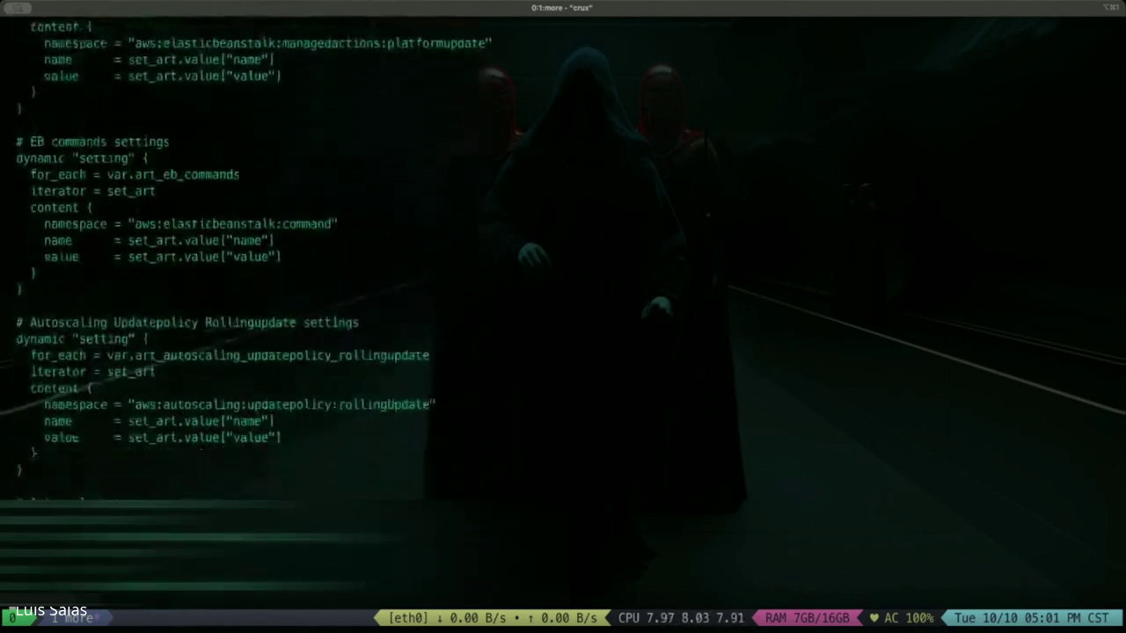
pyautogui.press('Return')
pyautogui.press('Return')
pyautogui.press('Return')
pyautogui.press('Return')
pyautogui.press('Return')
pyautogui.press('Return')
pyautogui.press('Return')
pyautogui.press('Return')
pyautogui.press('Return')
pyautogui.press('Return')
pyautogui.press('Return')
pyautogui.press('Return')
pyautogui.press('Return')
pyautogui.press('Return')
pyautogui.press('Return')
pyautogui.press('Return')
pyautogui.press('Return')
pyautogui.press('Return')
pyautogui.press('Return')
pyautogui.press('Return')
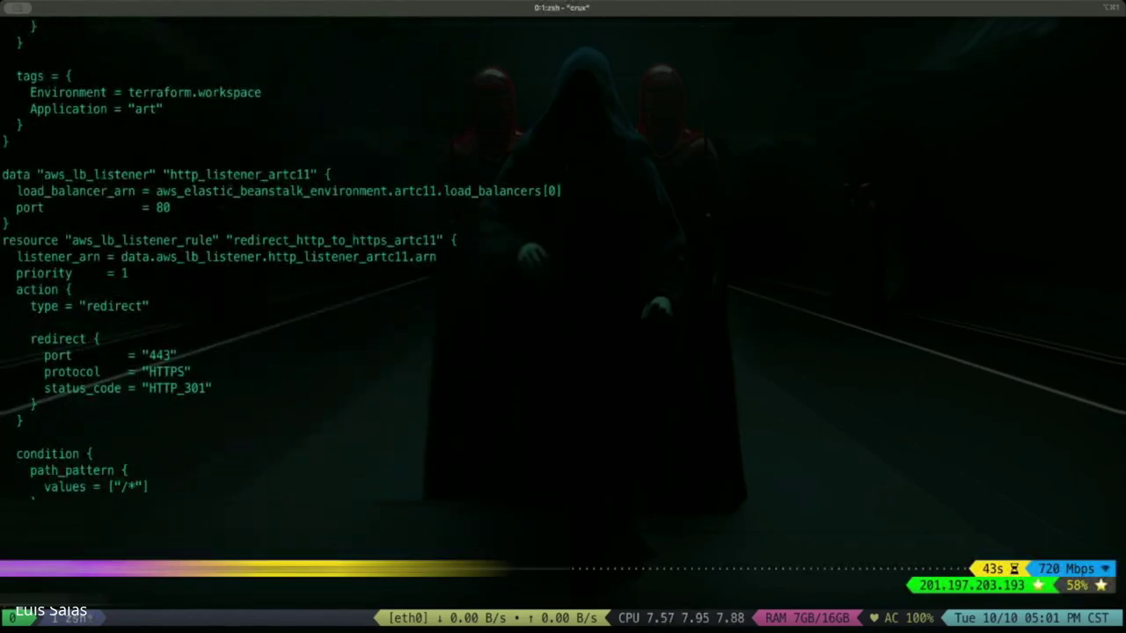
# List the Terraform files and highlight the VPC module's source value.
pyautogui.write('ls')
pyautogui.press('Return')
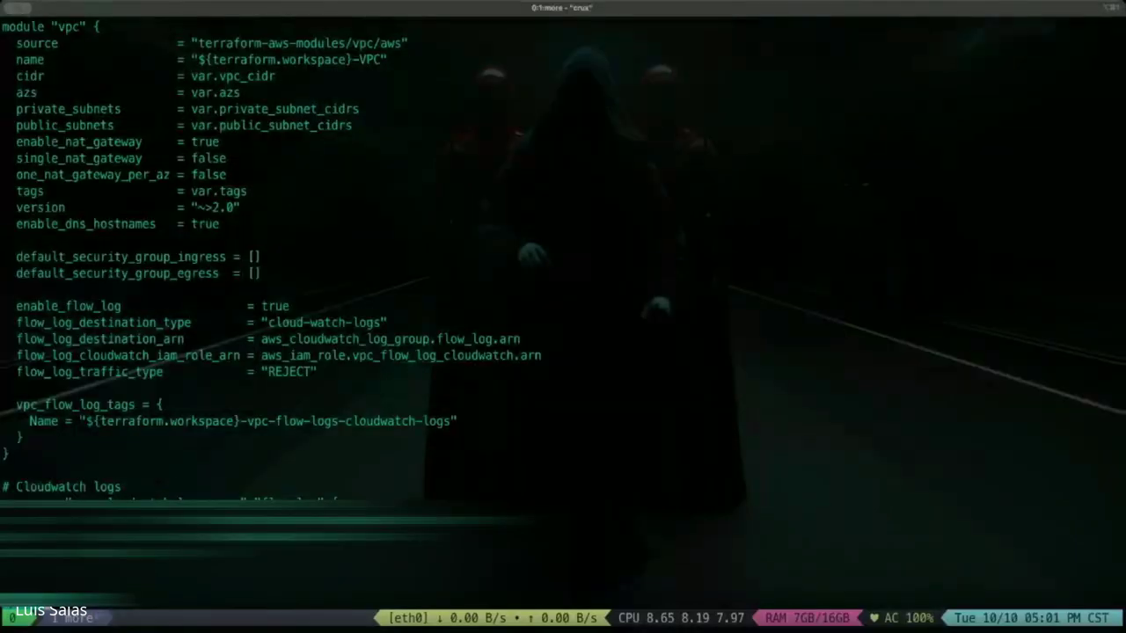
pyautogui.moveTo(402, 43); pyautogui.dragTo(192, 43)
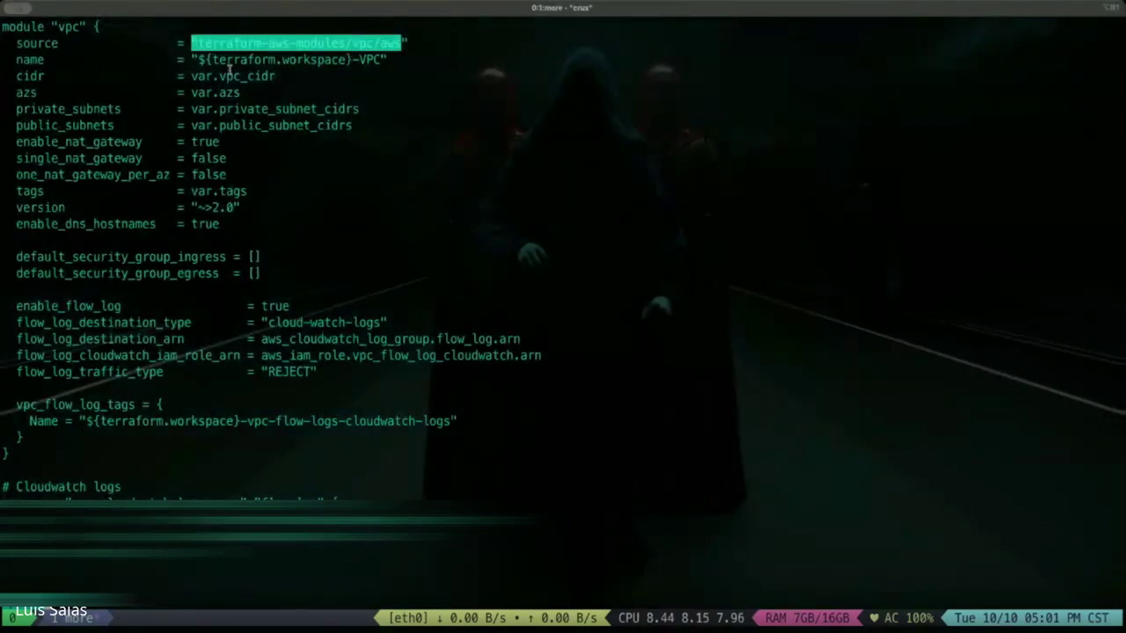
pyautogui.click(191, 61)
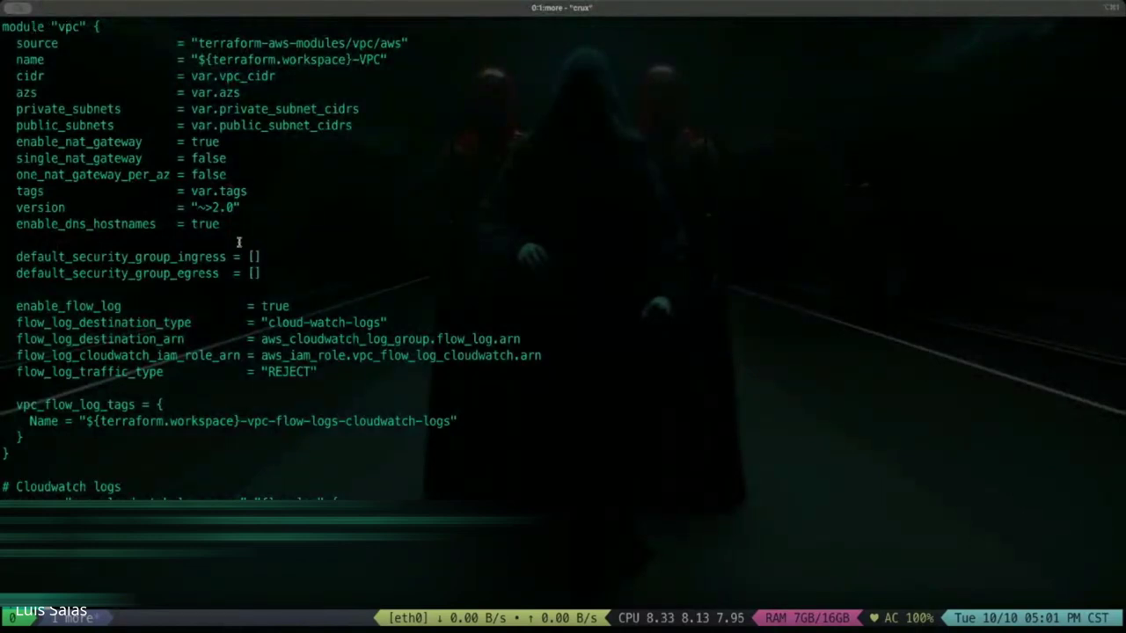
# Quit the more viewer and list the Terraform files again.
pyautogui.press('q')
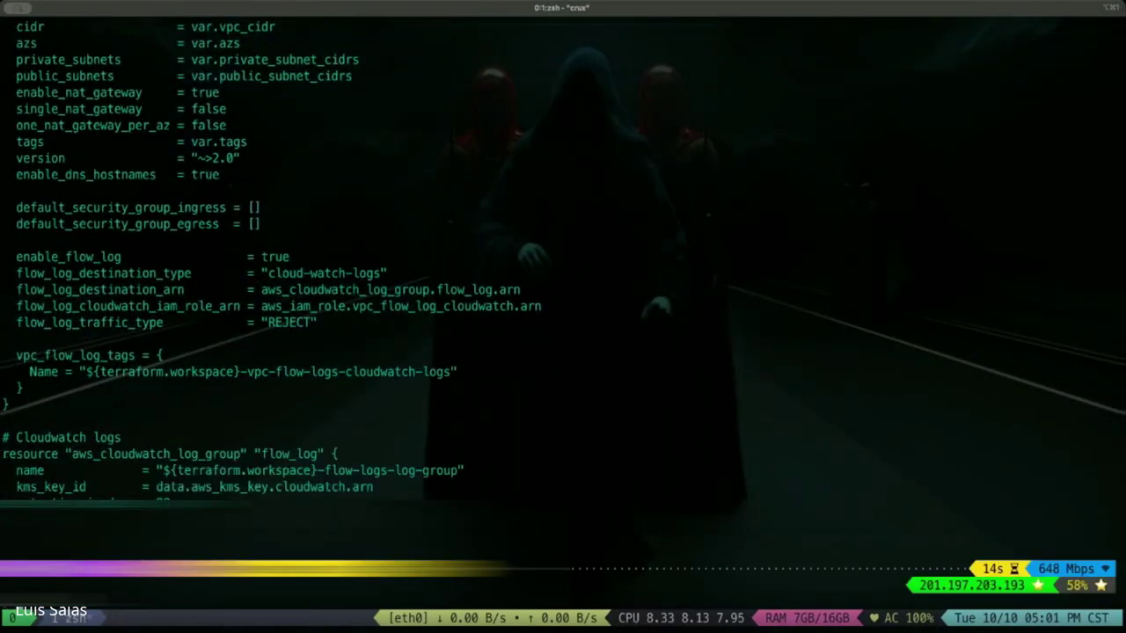
pyautogui.write('ls')
pyautogui.press('Return')
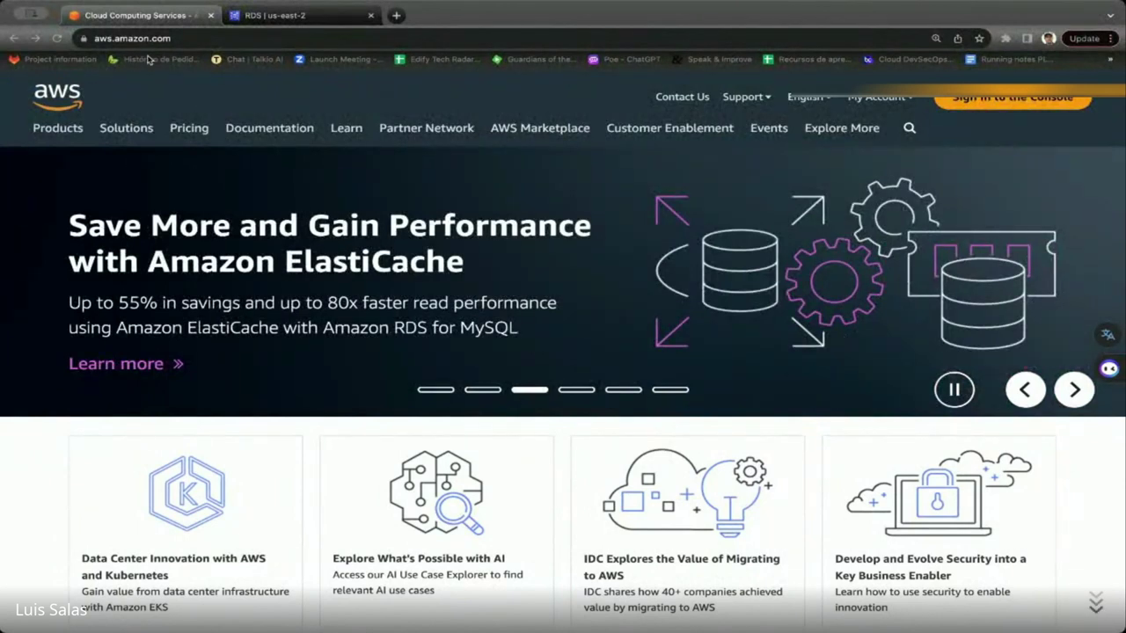
# Search the console for 'cloudformation' and open the CloudFormation service.
pyautogui.press('super+l')
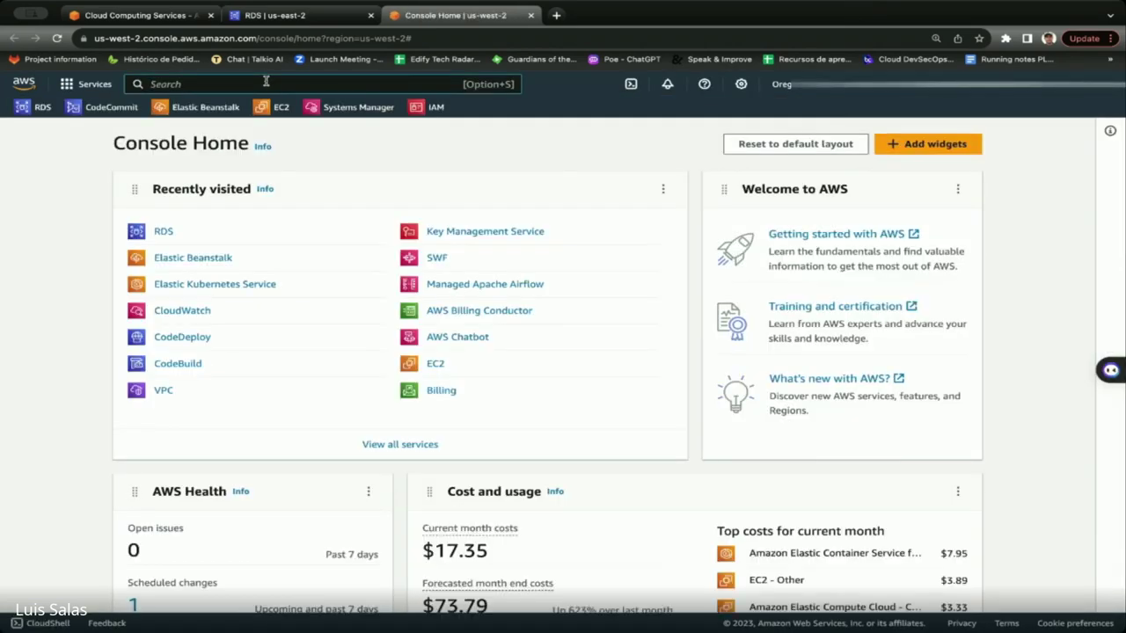
pyautogui.click(266, 81)
pyautogui.write('cloud WAN')
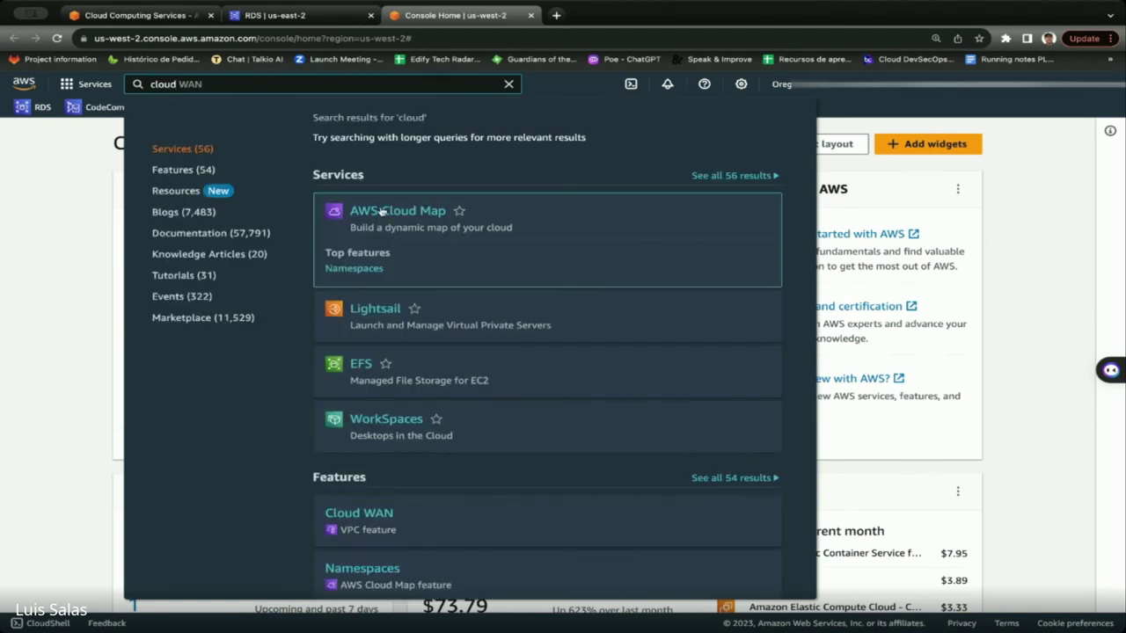
pyautogui.press('BackSpace')
pyautogui.press('BackSpace')
pyautogui.press('BackSpace')
pyautogui.press('BackSpace')
pyautogui.write('formation')
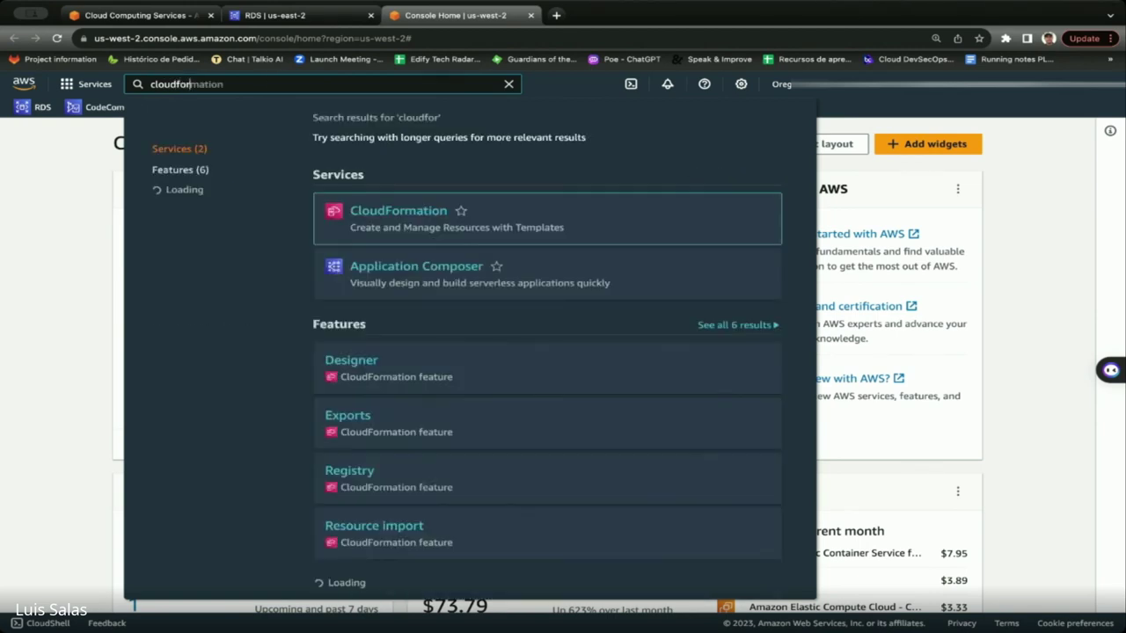
pyautogui.click(420, 216)
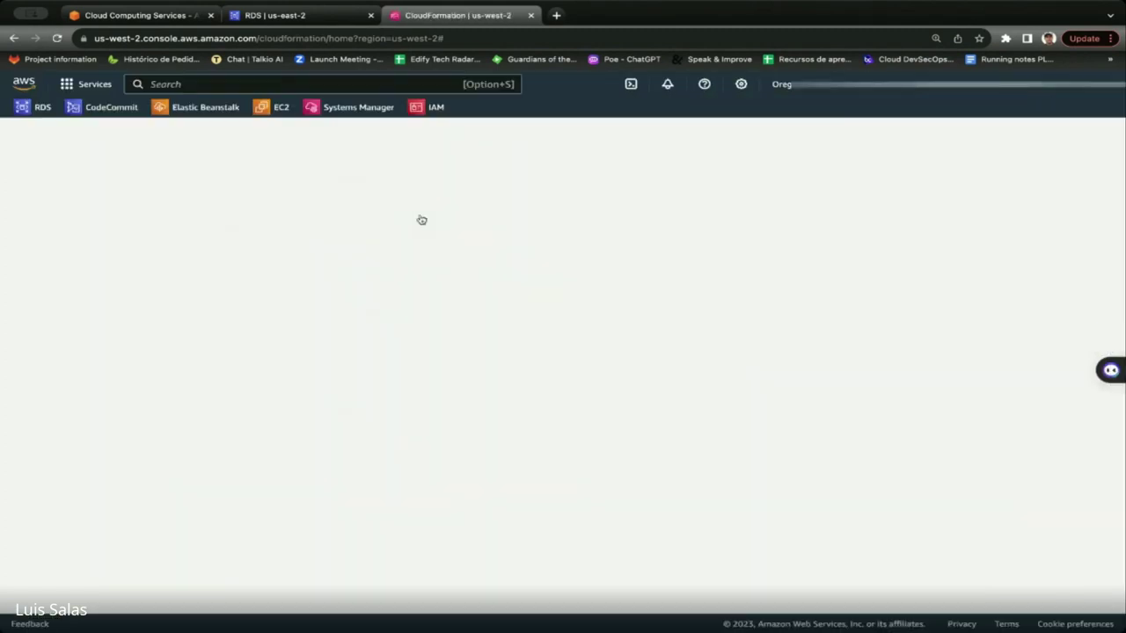
# Switch to US East (Ohio) and open the awseb-e-qpnd3n8kij-stack staging stack.
pyautogui.click(779, 88)
pyautogui.click(645, 144)
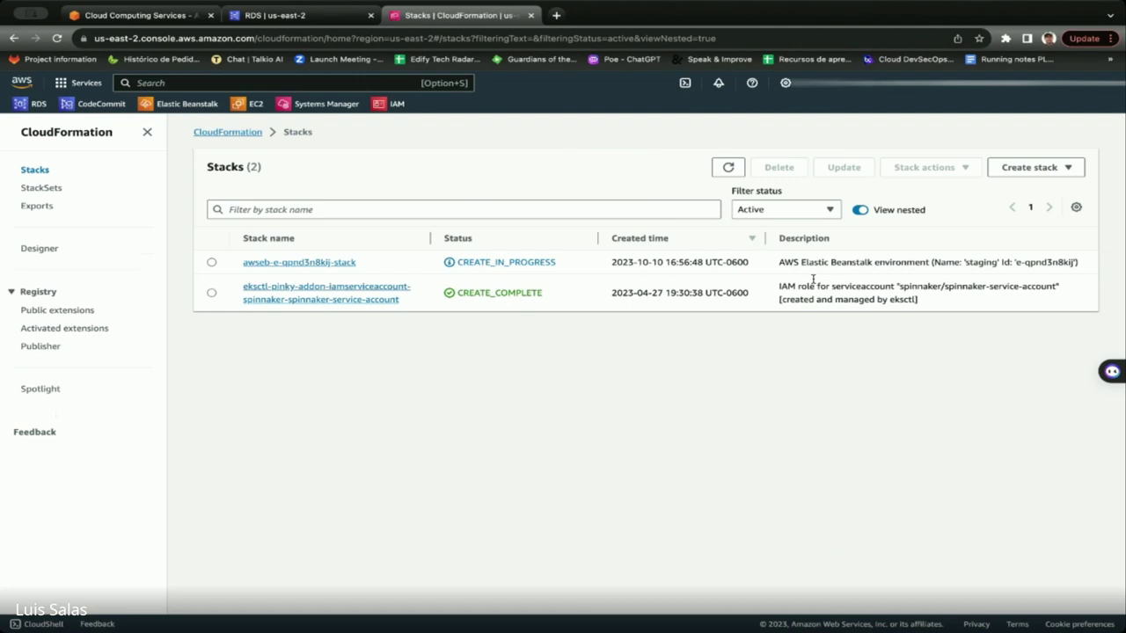
pyautogui.moveTo(801, 261); pyautogui.dragTo(915, 262)
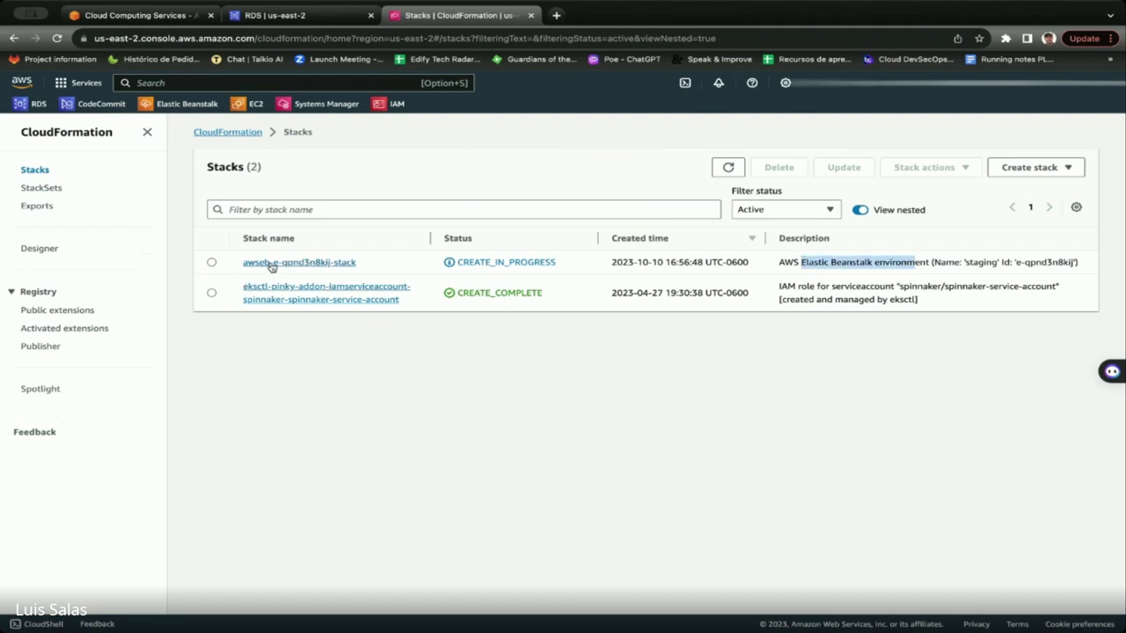
pyautogui.click(260, 264)
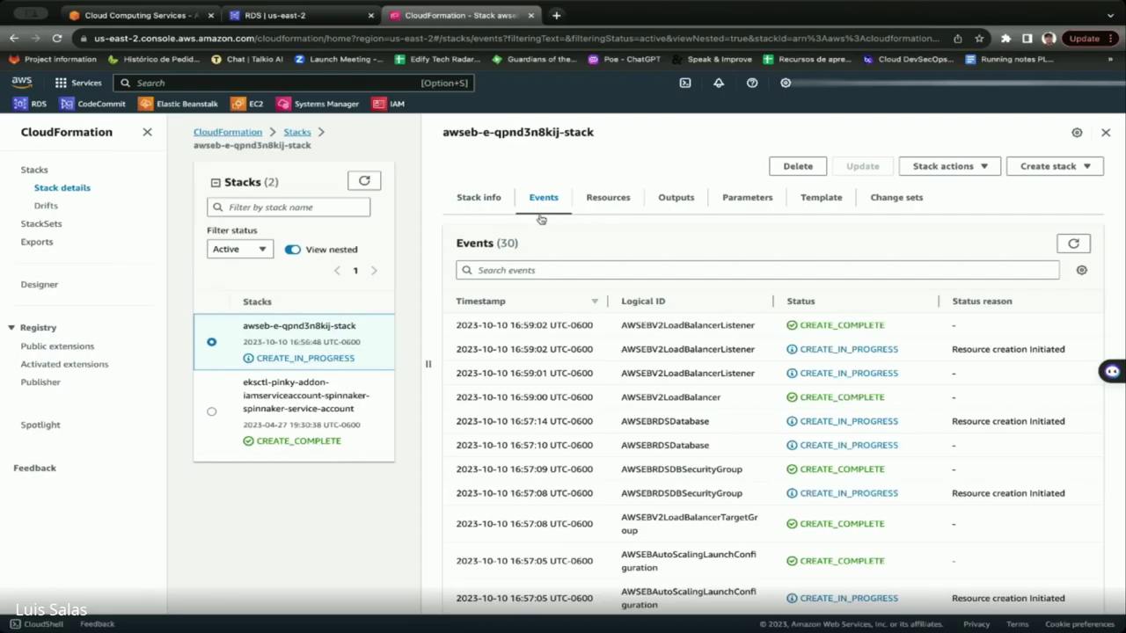
# Scroll the 30 stack events, noting the RDS database and security group, and widen Logical ID.
pyautogui.scroll(-2, 541, 218)
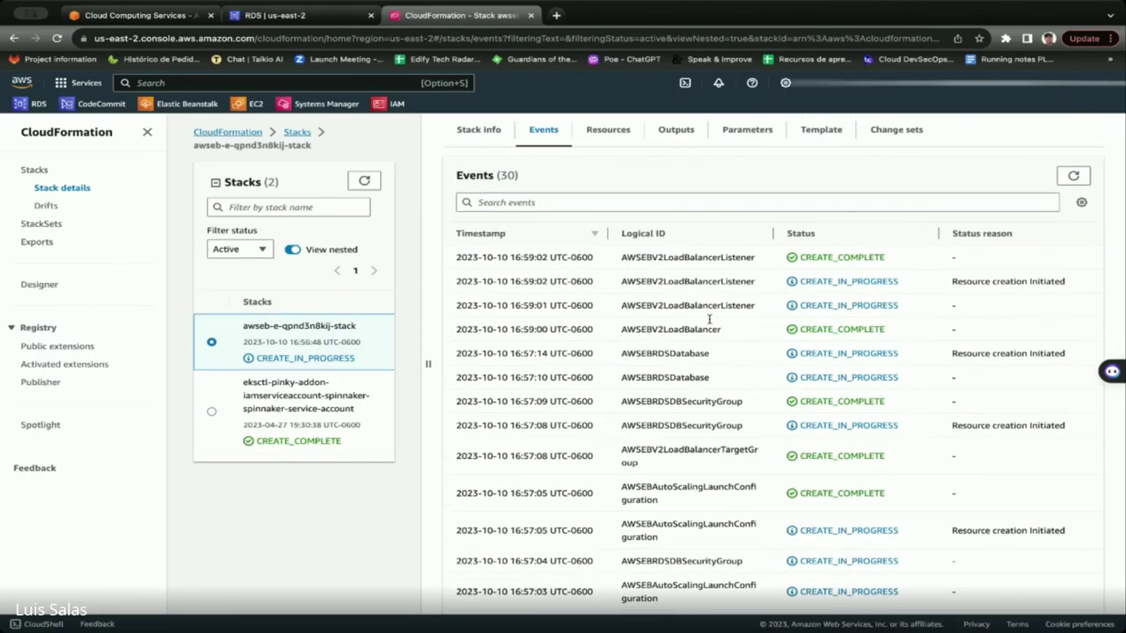
pyautogui.moveTo(709, 353); pyautogui.dragTo(671, 353)
pyautogui.moveTo(742, 402); pyautogui.dragTo(670, 402)
pyautogui.scroll(-1, 673, 411)
pyautogui.scroll(-5, 673, 411)
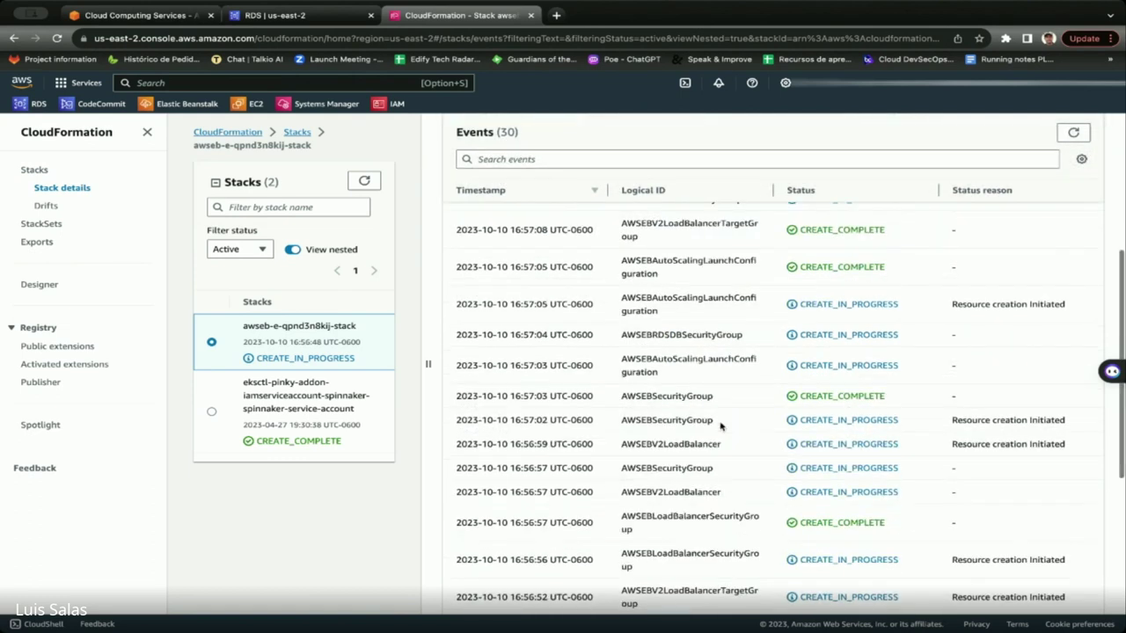
pyautogui.scroll(-5, 721, 426)
pyautogui.scroll(10, 720, 426)
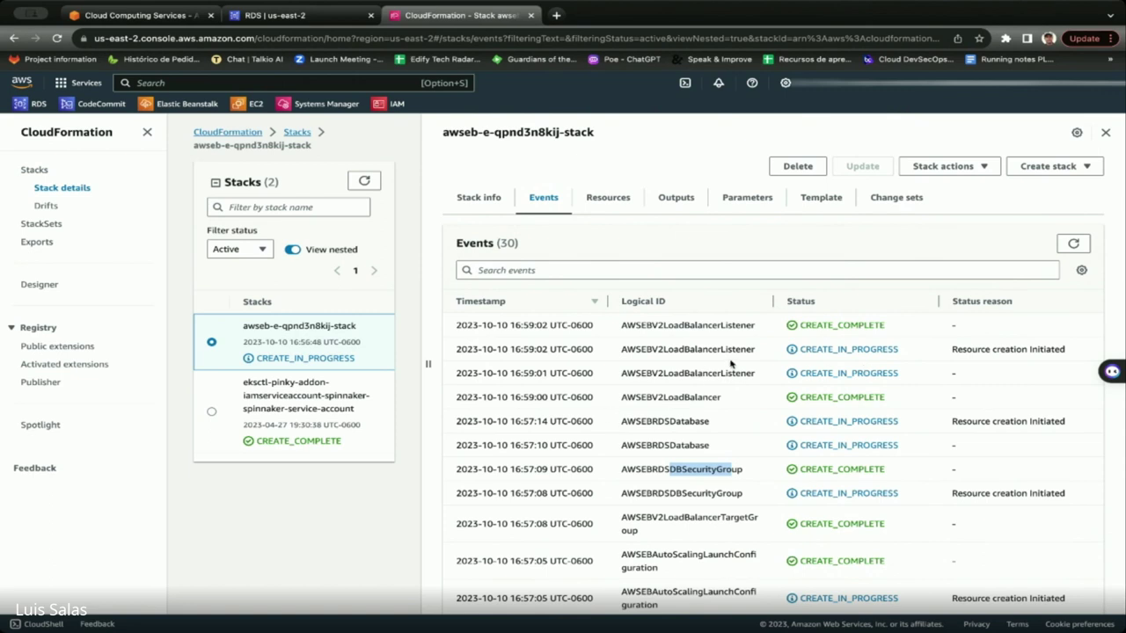
pyautogui.click(731, 364)
pyautogui.moveTo(772, 301); pyautogui.dragTo(811, 301)
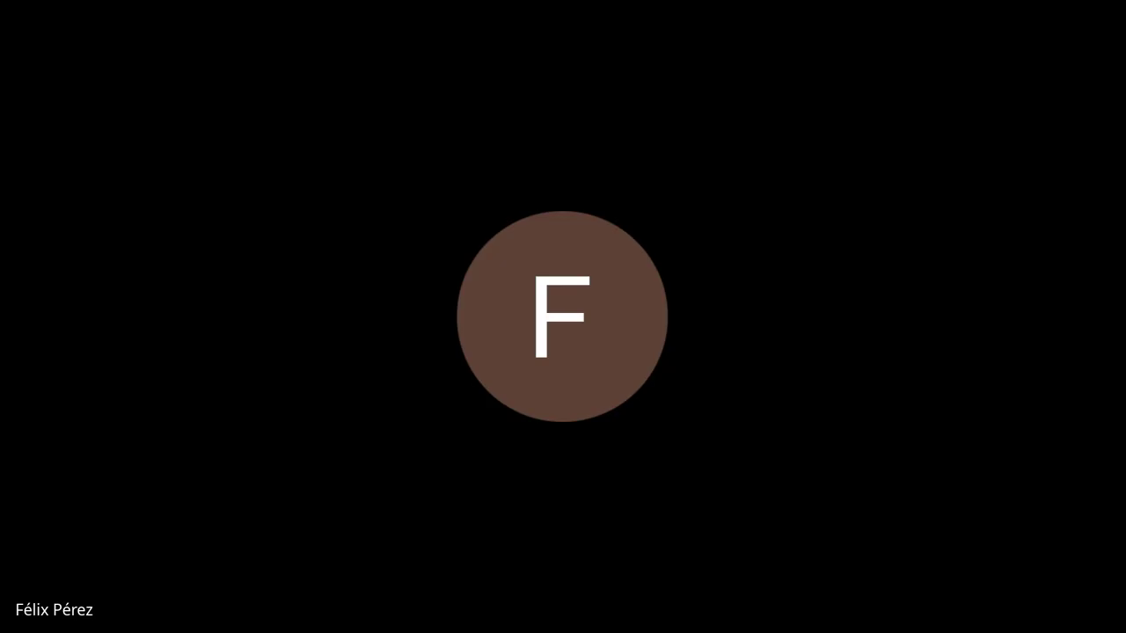
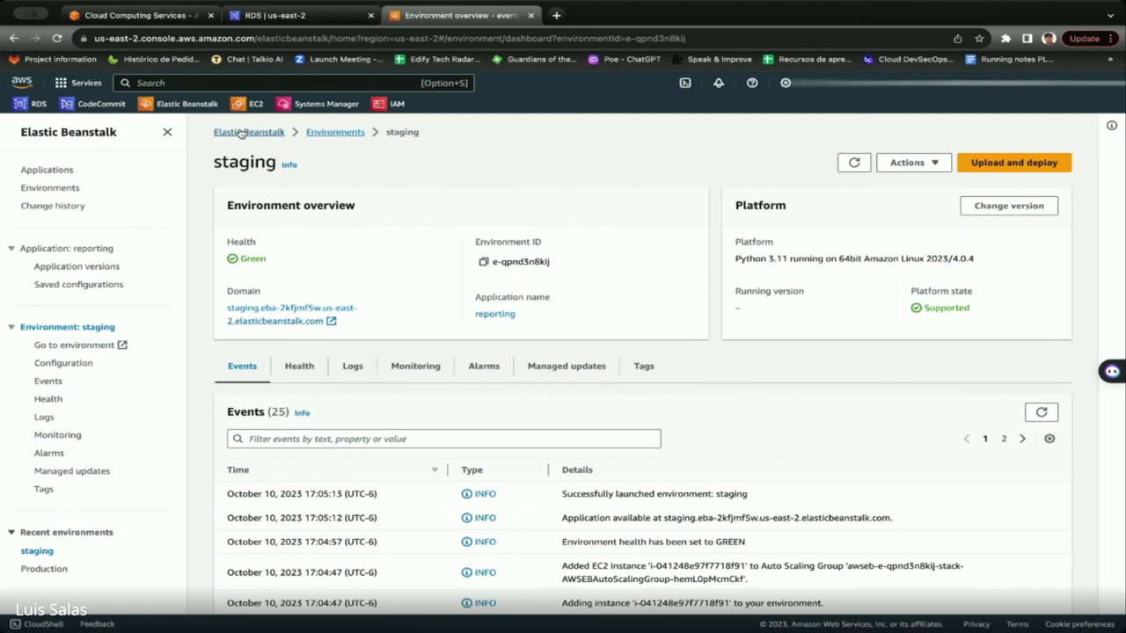
pyautogui.click(70, 366)
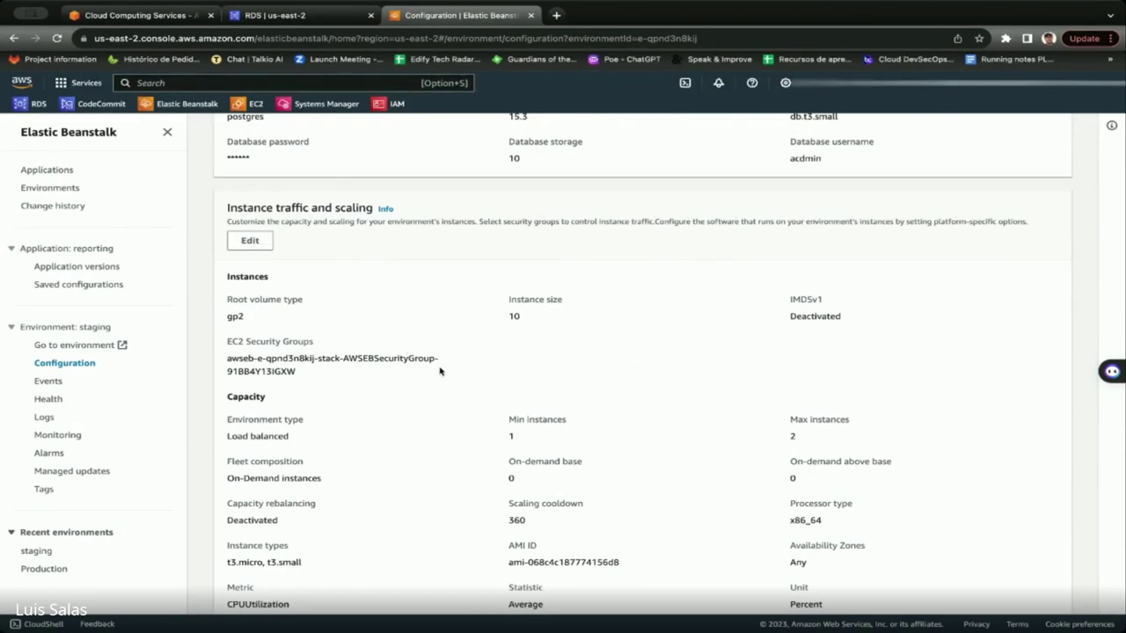
pyautogui.scroll(-3, 471, 411)
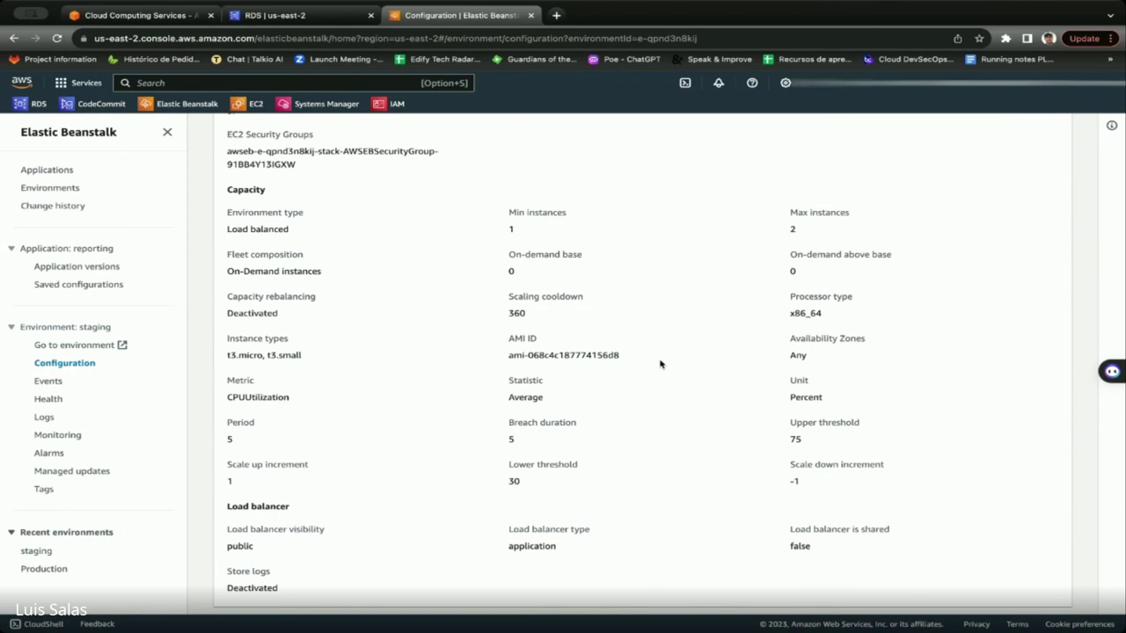
pyautogui.scroll(-1, 623, 387)
pyautogui.scroll(-5, 622, 387)
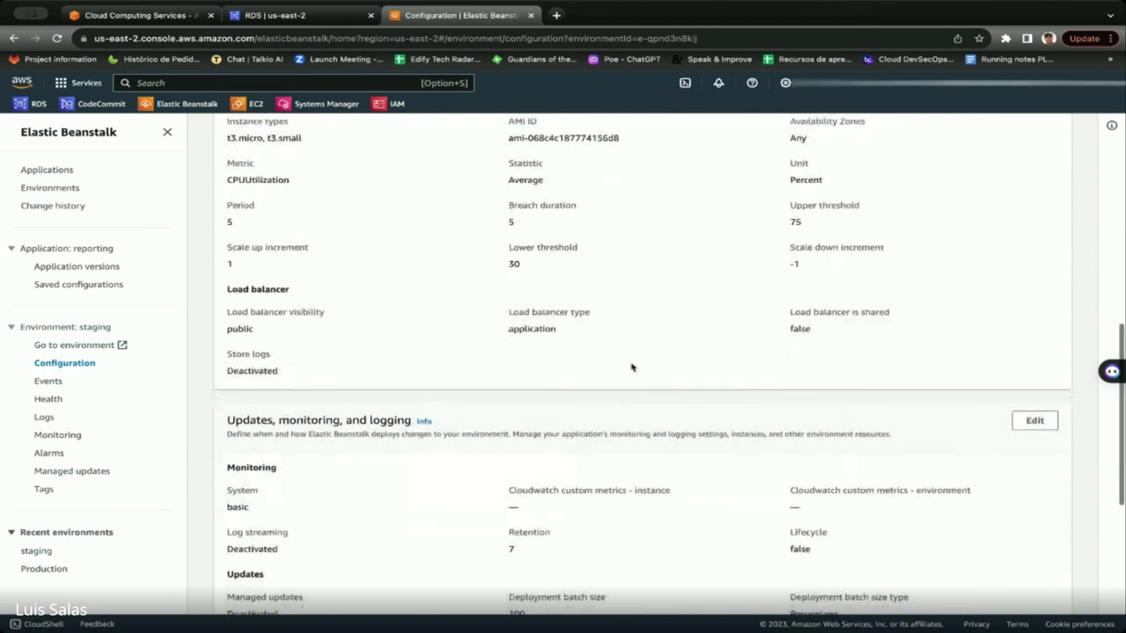
pyautogui.scroll(3, 811, 231)
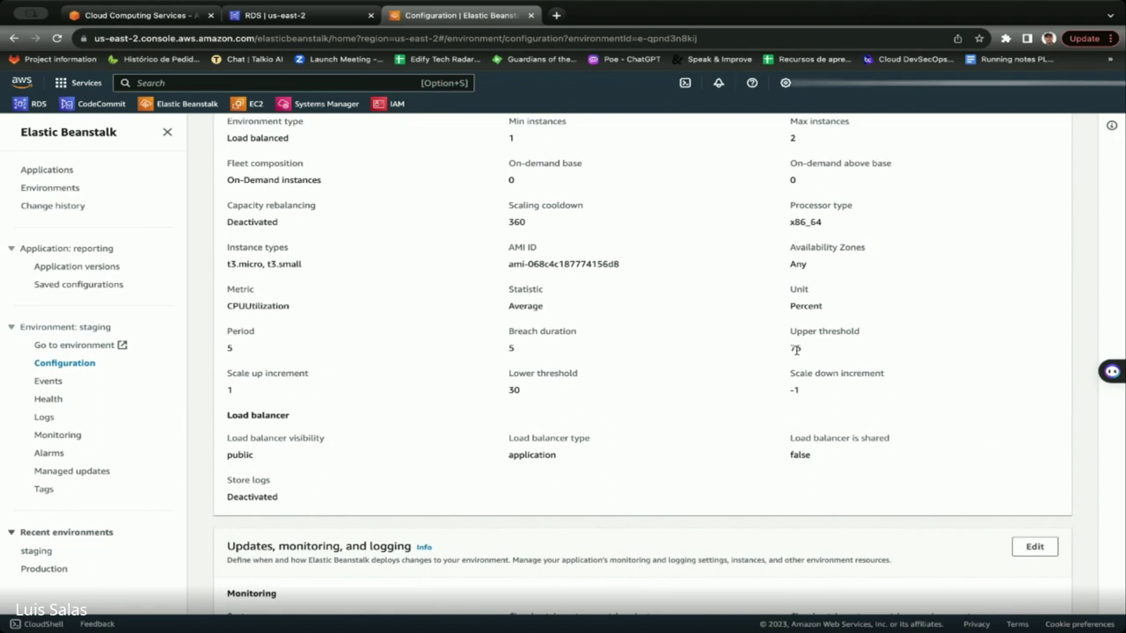
pyautogui.scroll(-1, 799, 350)
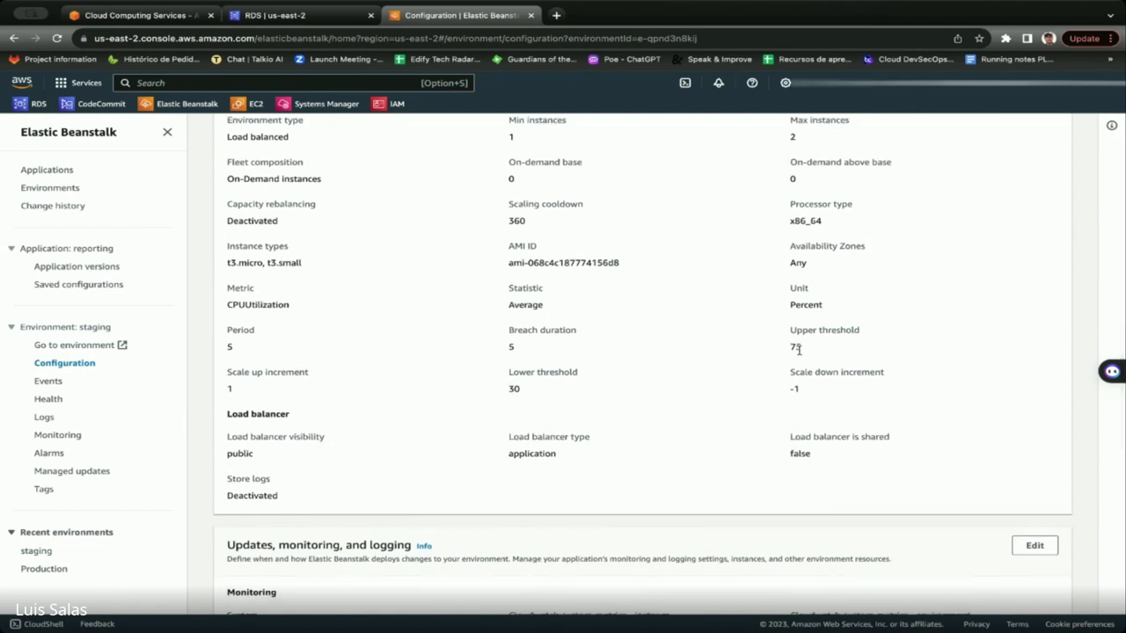
pyautogui.scroll(-1, 797, 347)
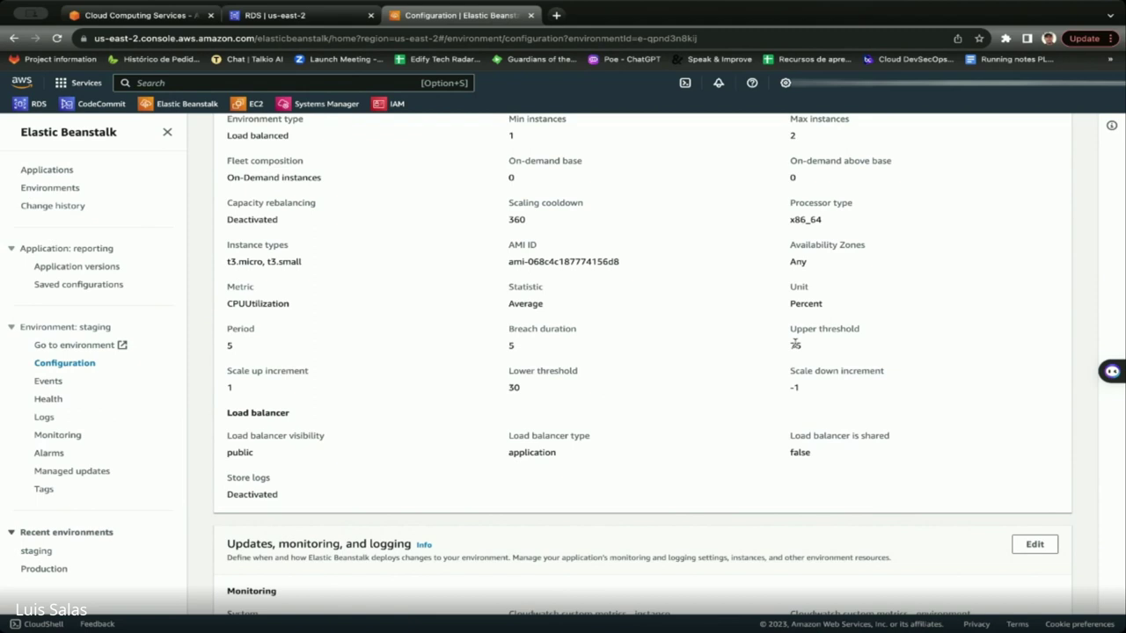
pyautogui.scroll(-2, 732, 365)
pyautogui.scroll(-5, 731, 366)
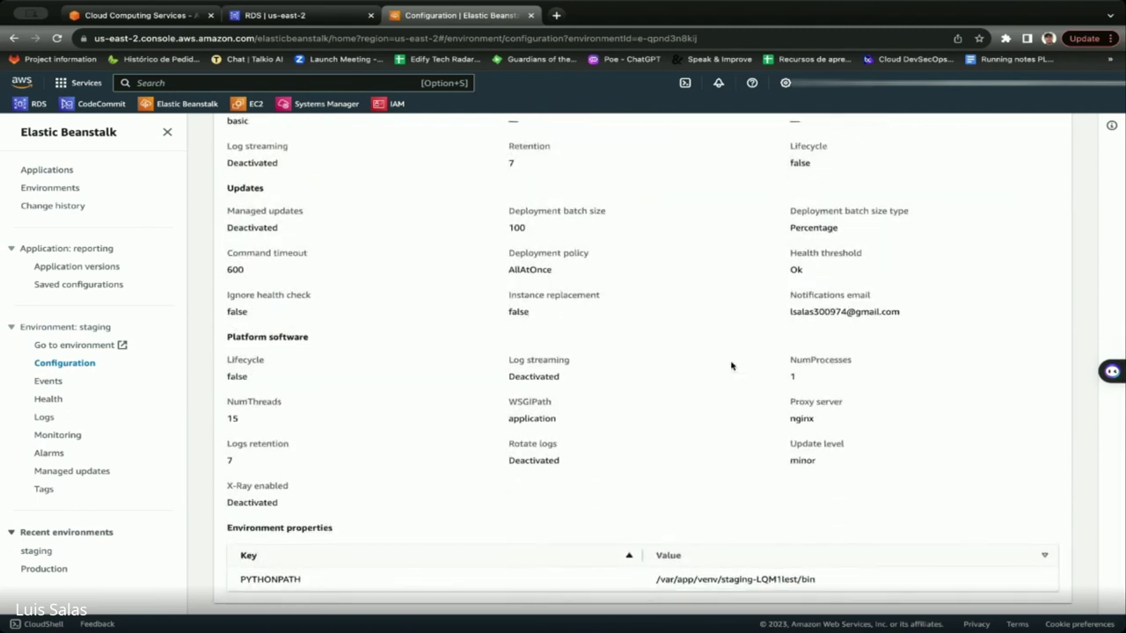
pyautogui.scroll(1, 211, 342)
pyautogui.scroll(5, 210, 341)
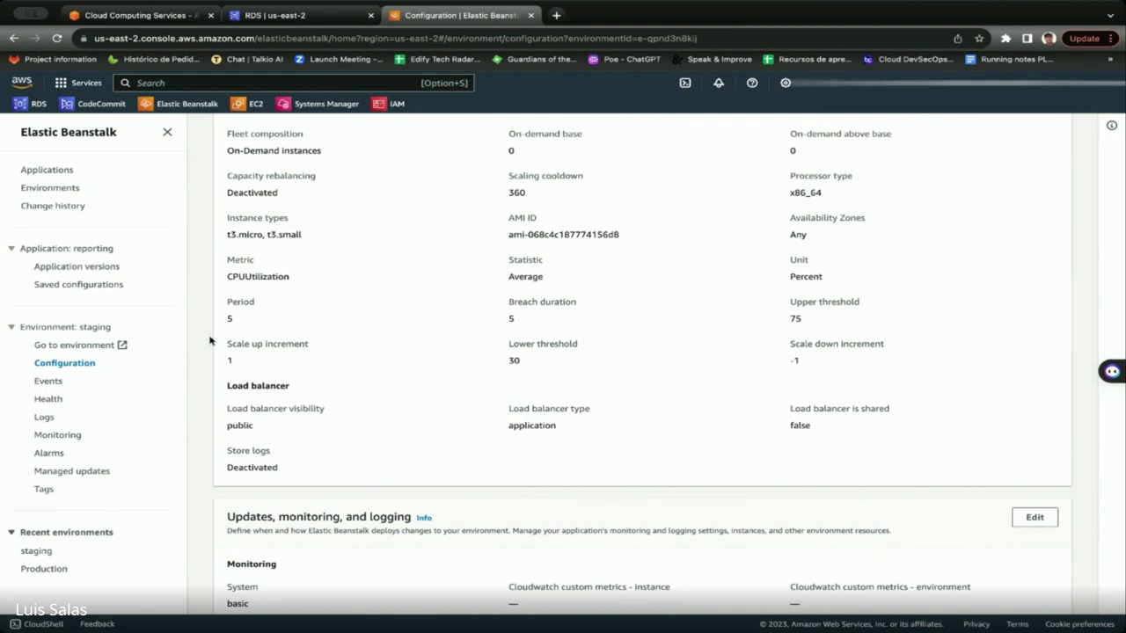
# Return to staging's event list and select instance ID i-041248e97f7718f91 in the 'Added EC2 instance' event.
pyautogui.click(53, 382)
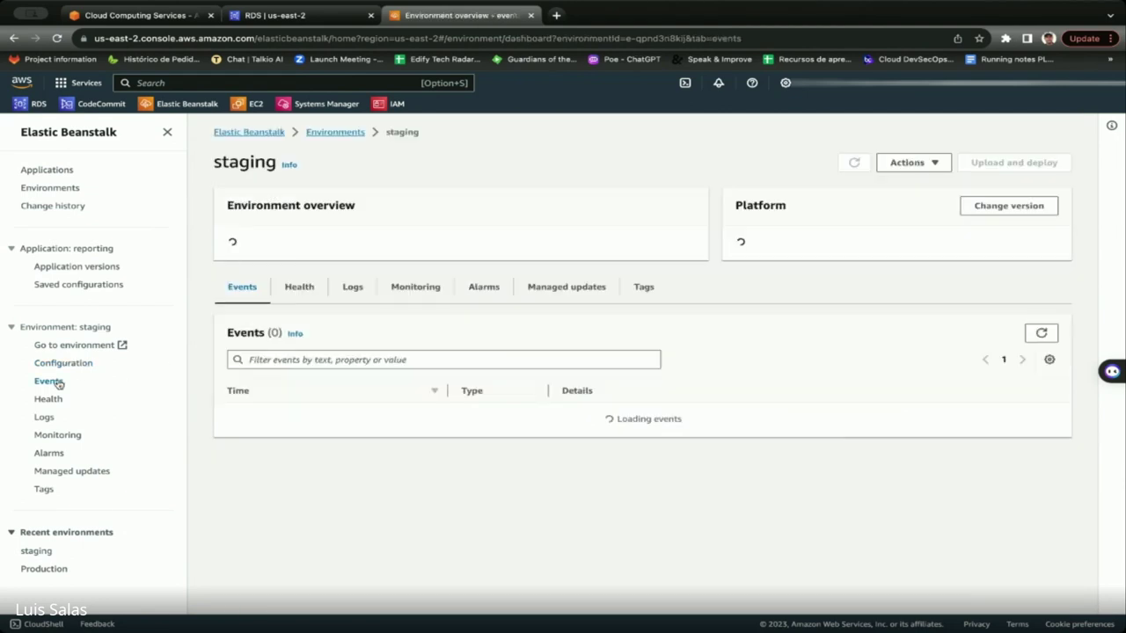
pyautogui.scroll(-3, 563, 384)
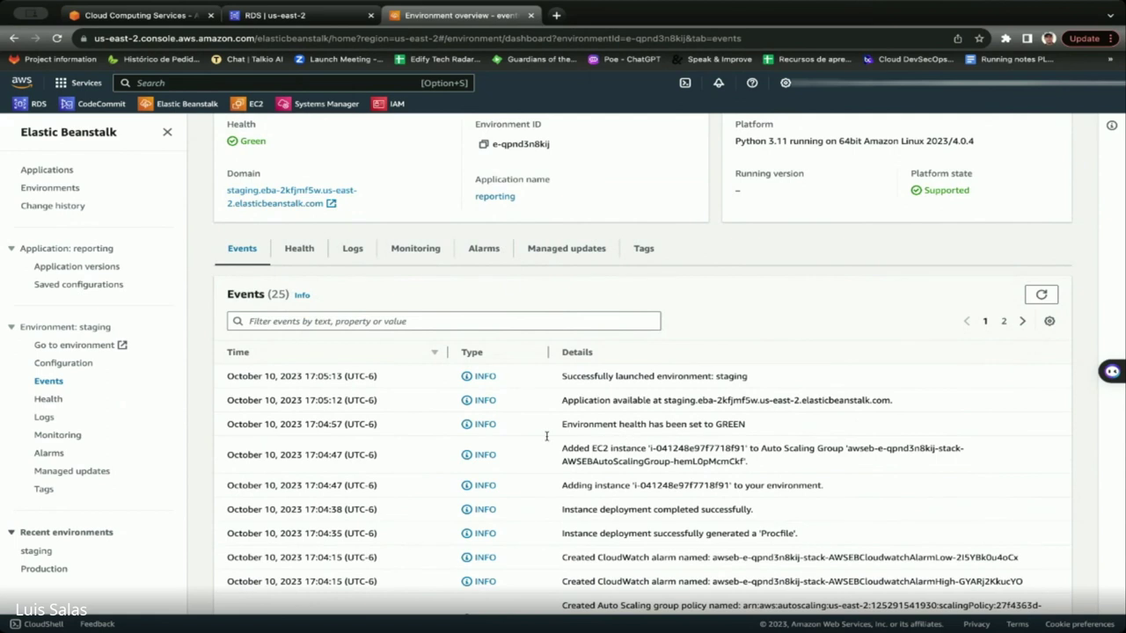
pyautogui.moveTo(651, 449); pyautogui.dragTo(746, 450)
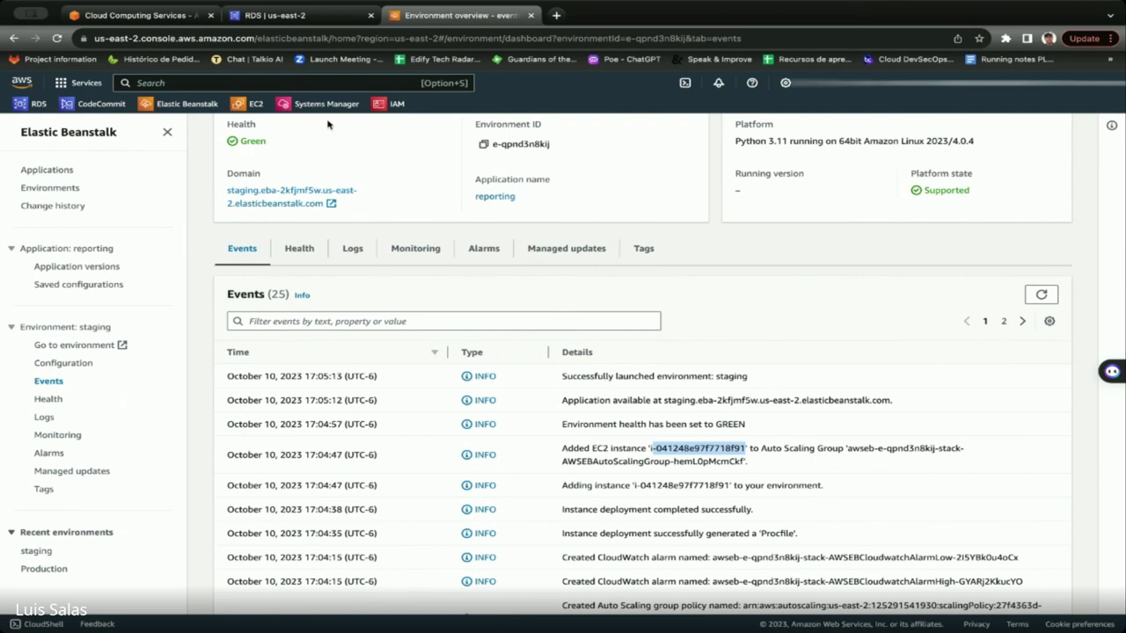
# Search AWS services for 'ec2' and pick EC2 (Virtual Servers in the Cloud).
pyautogui.click(219, 83)
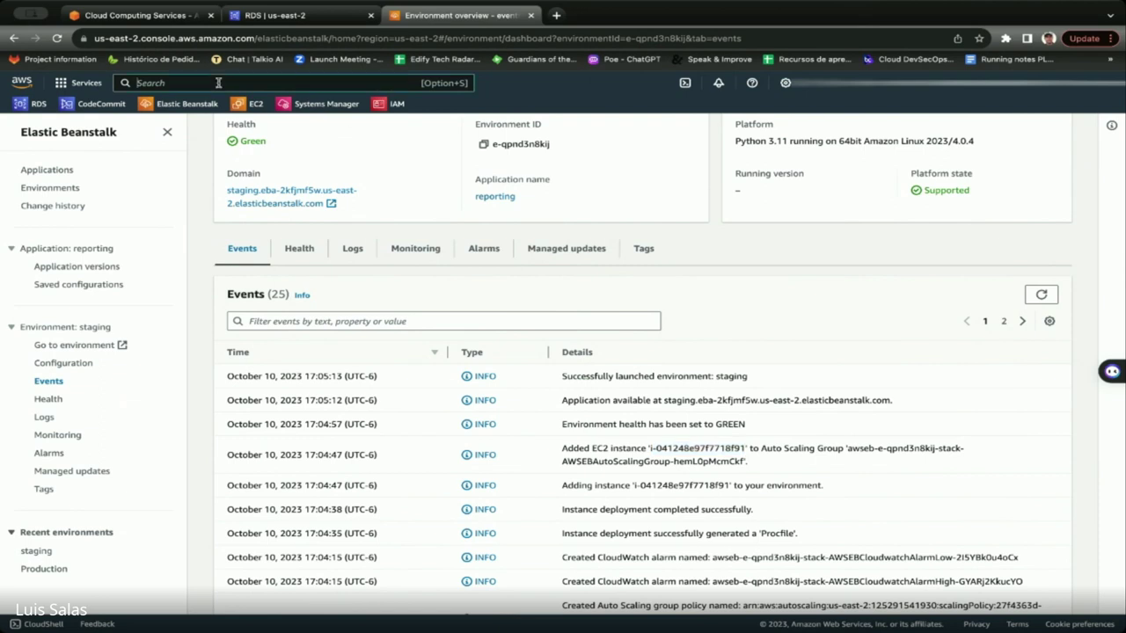
pyautogui.write('ec2')
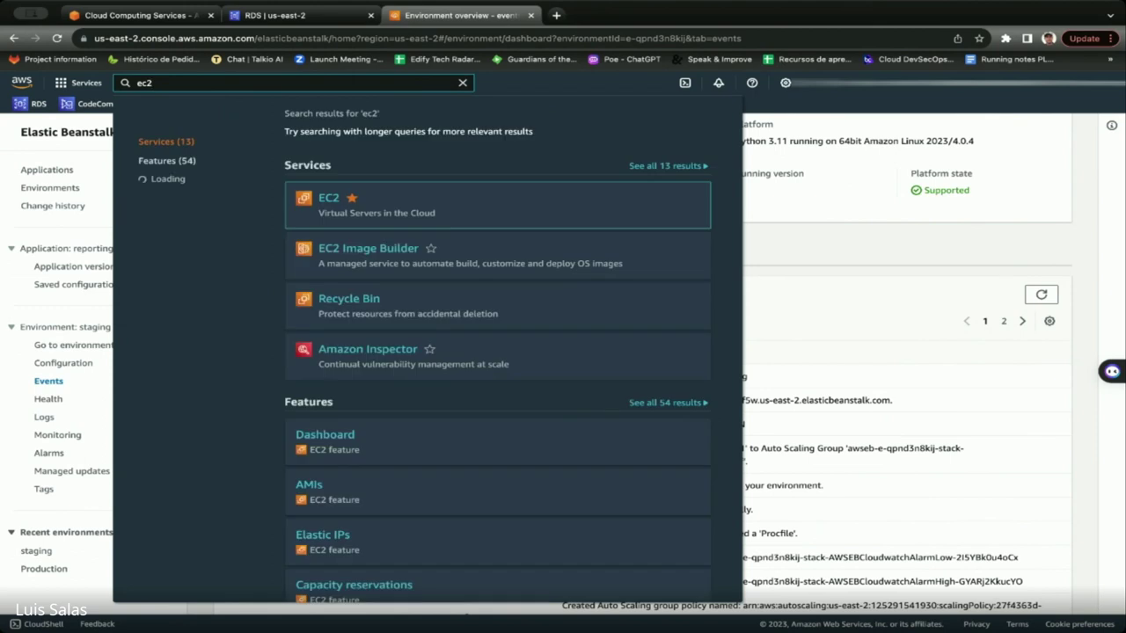
pyautogui.moveTo(319, 199); pyautogui.dragTo(348, 194)
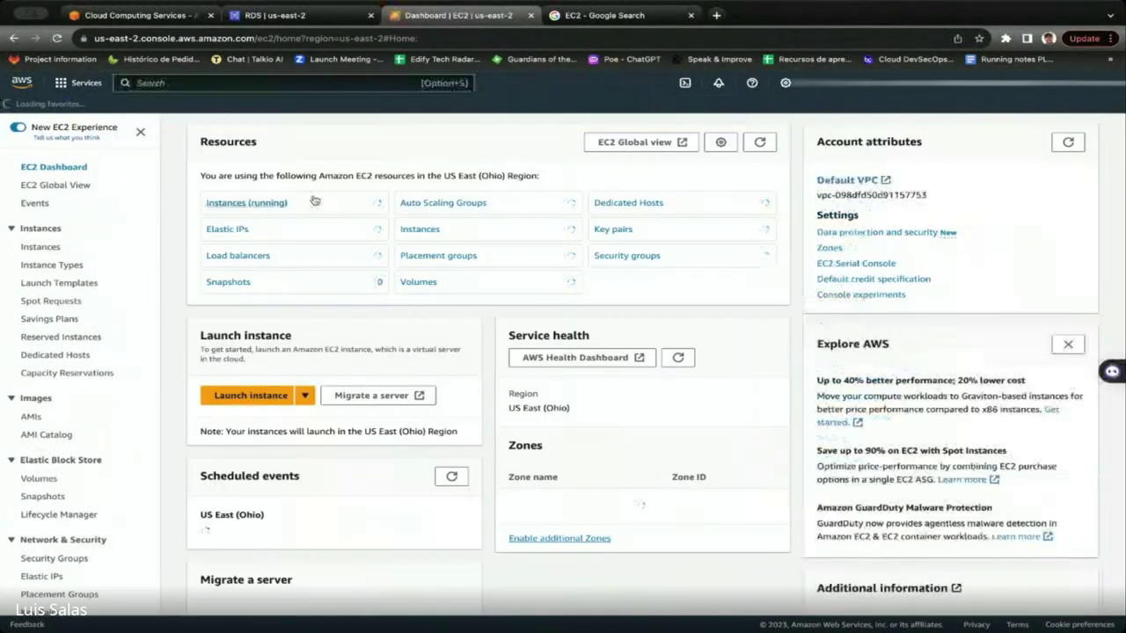
# List running instances and show the staging t3.micro instance's details, public IPv4 13.58.90.187.
pyautogui.click(271, 203)
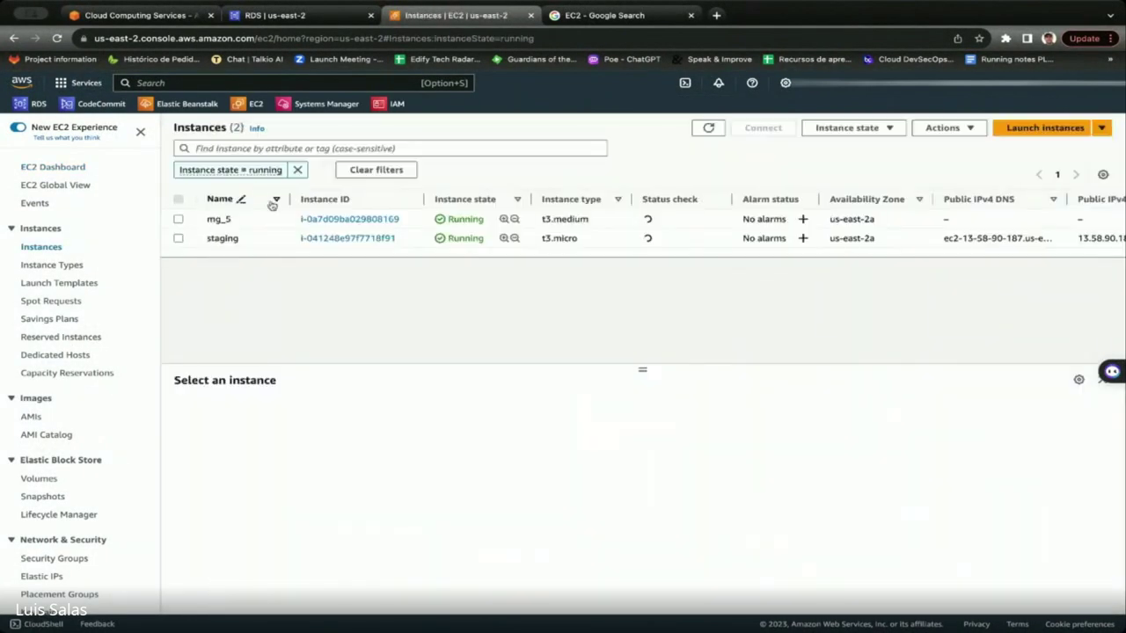
pyautogui.click(179, 238)
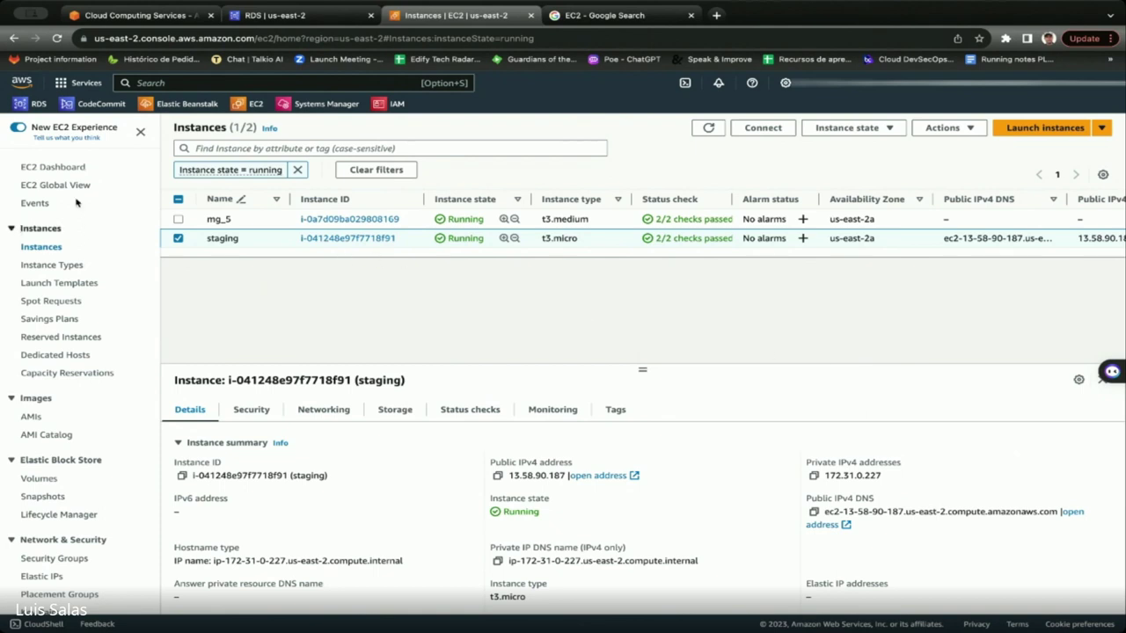
# Scroll through the staging instance's Details panel to review its public and private addresses.
pyautogui.click(312, 84)
pyautogui.scroll(-3, 75, 301)
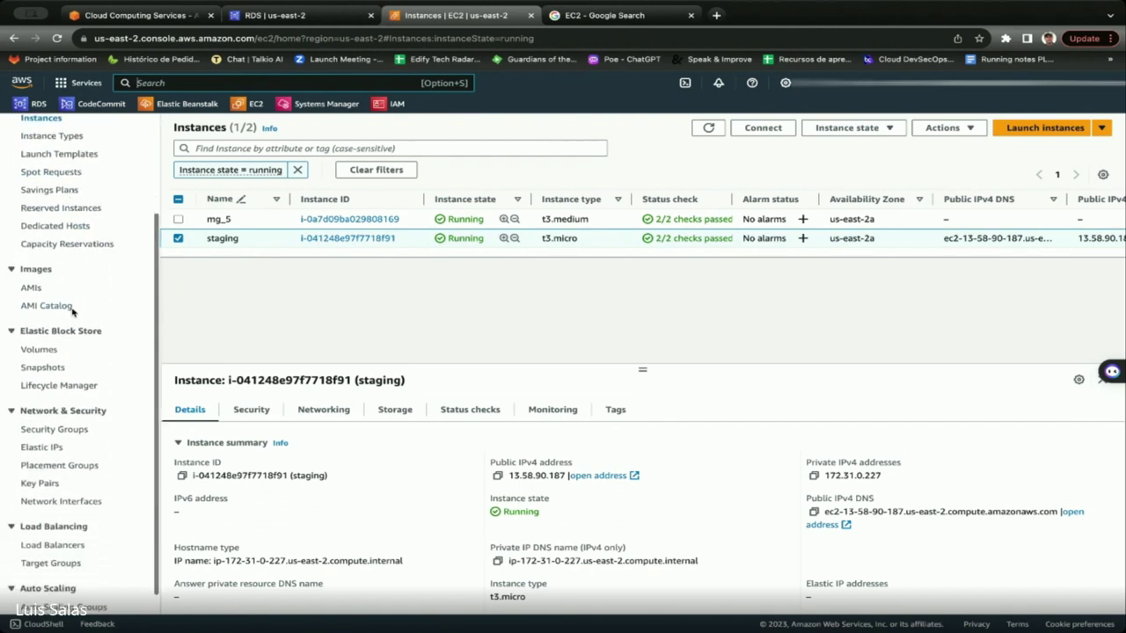
pyautogui.scroll(-1, 48, 360)
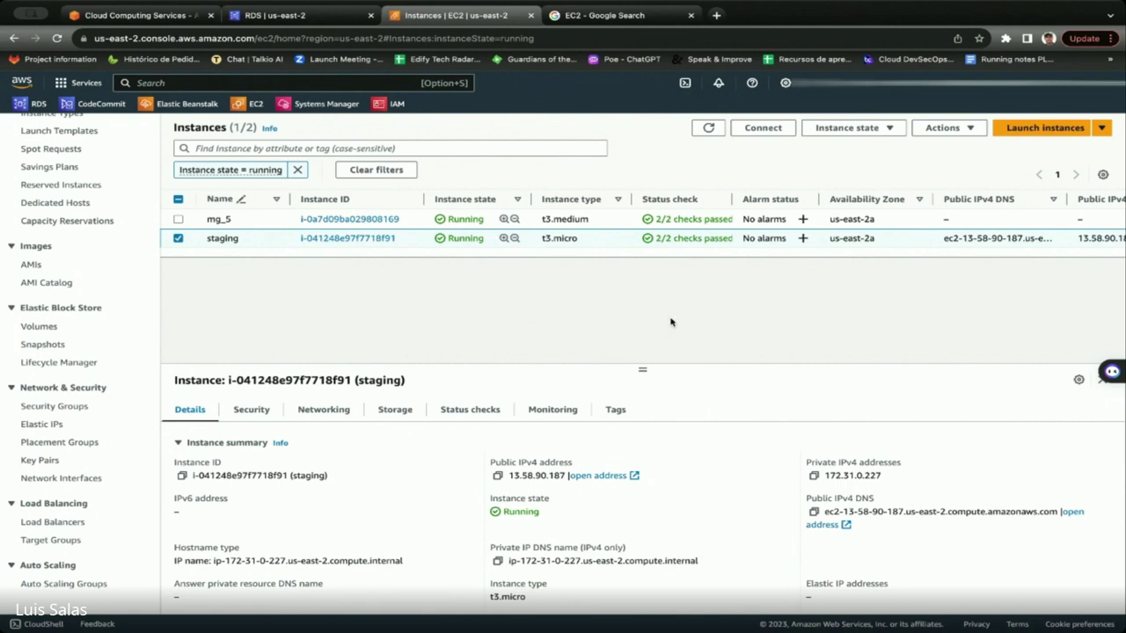
# Scroll the console down and back up while the 'beanstalk' search results are listed.
pyautogui.scroll(-3, 510, 411)
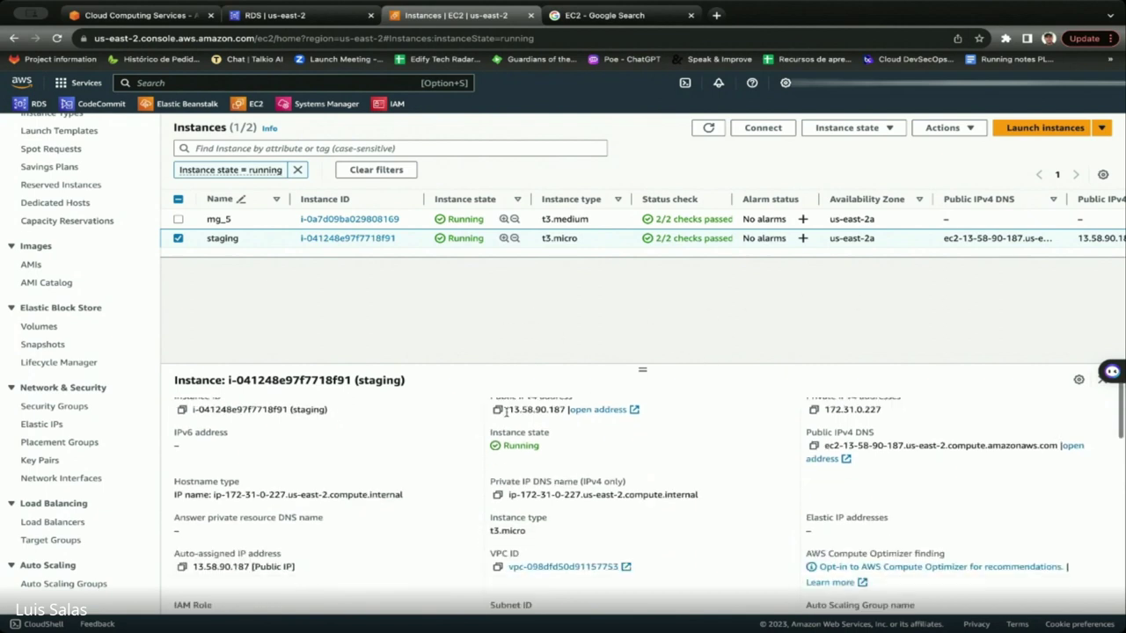
pyautogui.scroll(3, 108, 282)
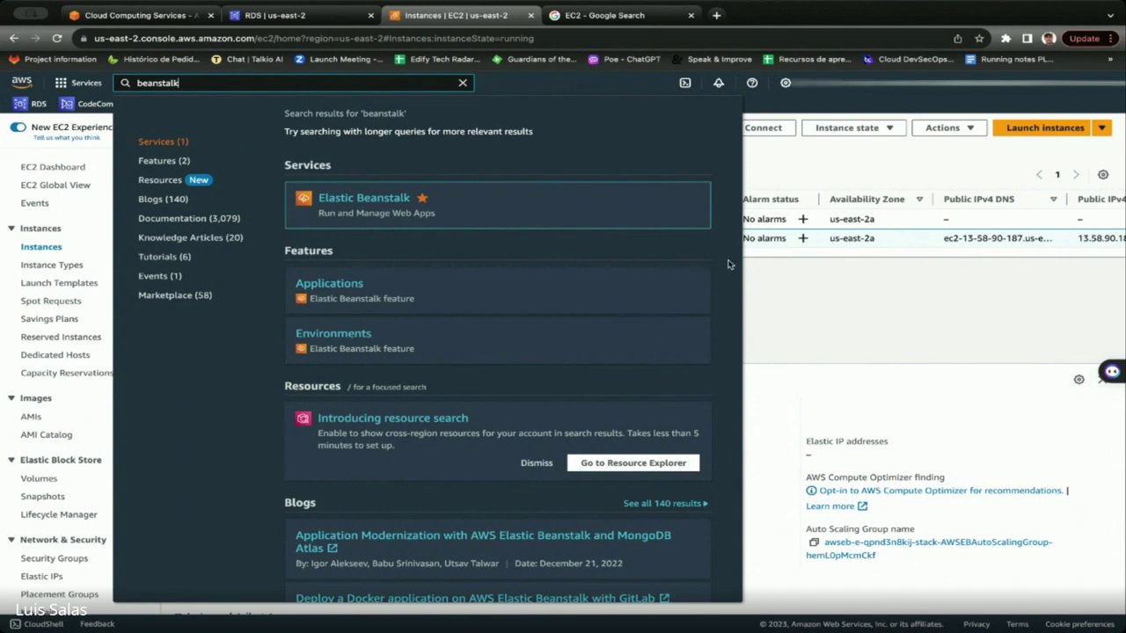
# Dismiss the Elastic Beanstalk search results dropdown.
pyautogui.click(774, 311)
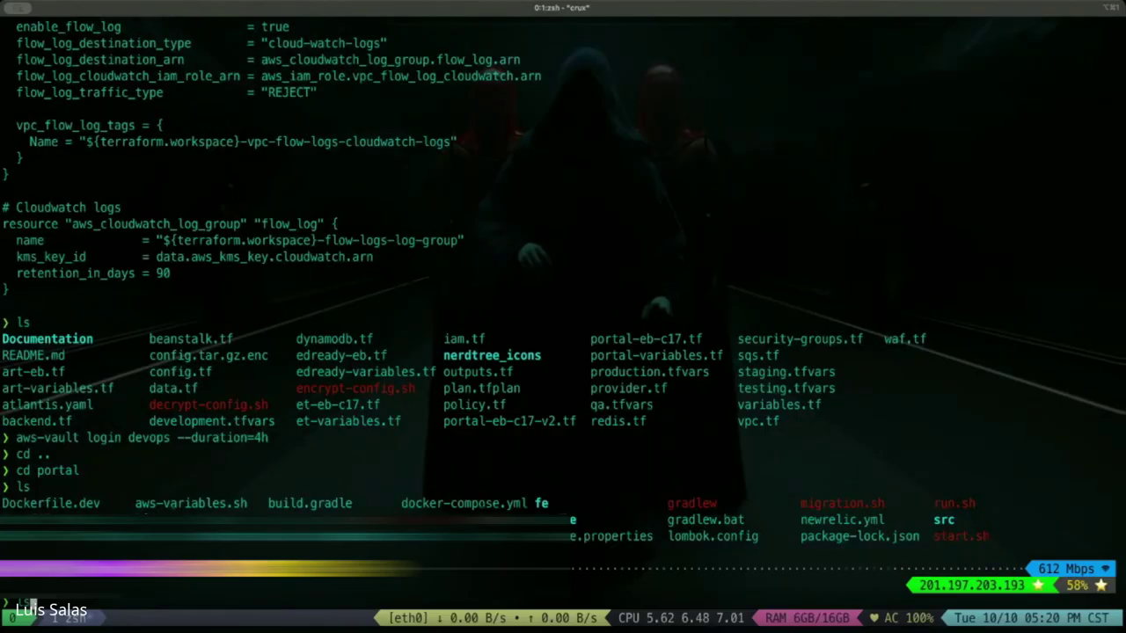
# Discard the unfinished cd command and run ls in the portal directory.
pyautogui.write('cd')
pyautogui.press('BackSpace')
pyautogui.press('BackSpace')
pyautogui.press('BackSpace')
pyautogui.write('ls')
pyautogui.press('Return')
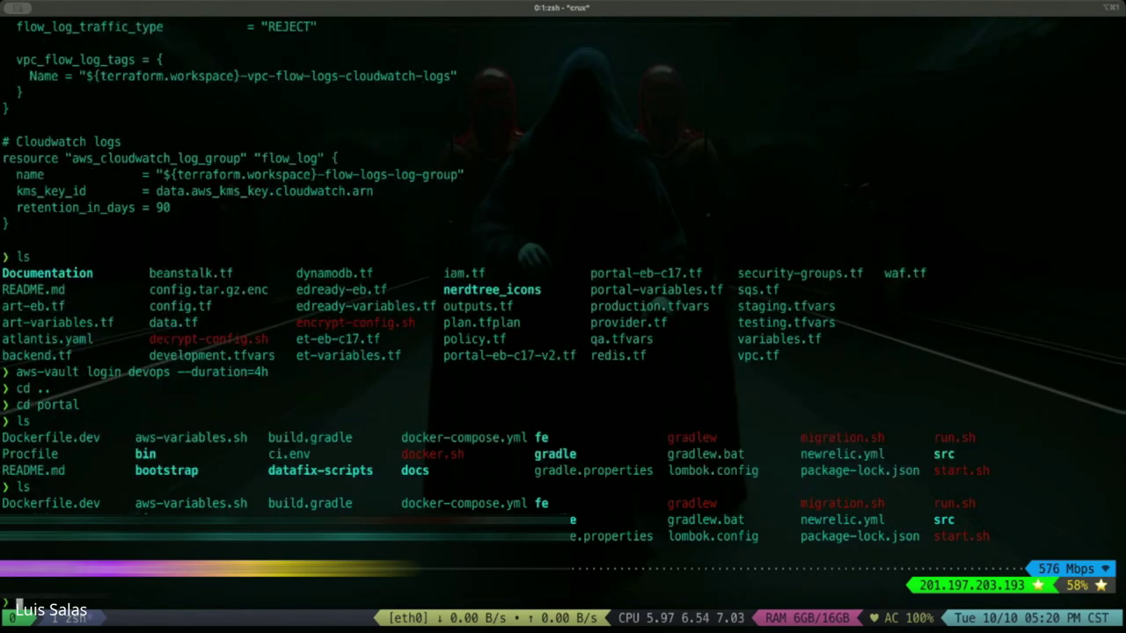